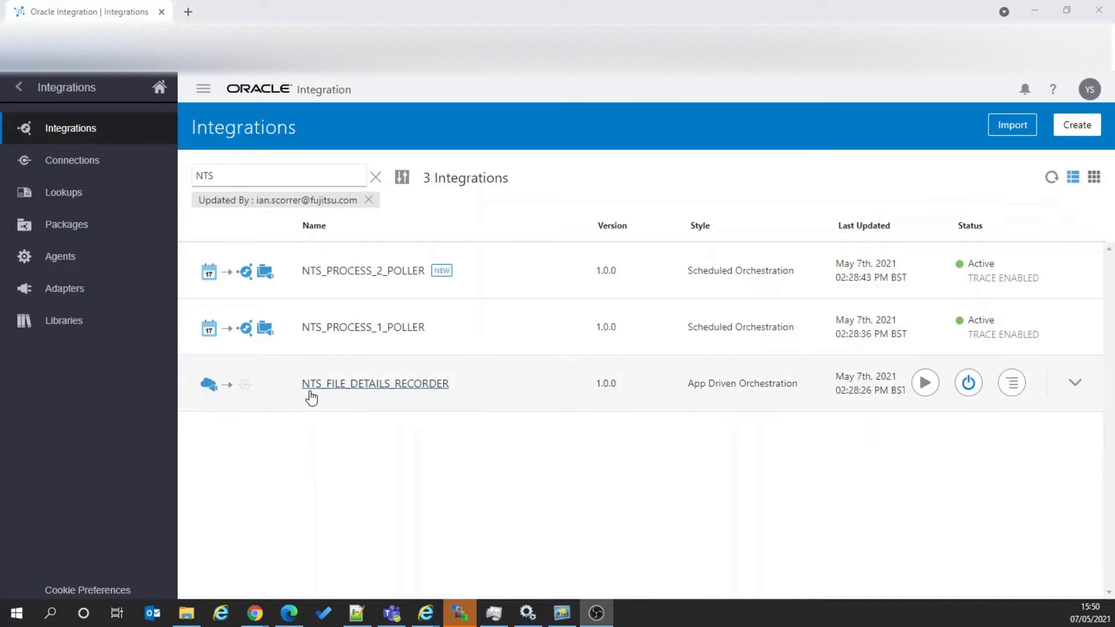
Step: Examine the sample request JSON of the FileRecorder REST endpoint in the NTS_FILE_DETAILS_RECORDER integration, then return to the integrations list
click(415, 392)
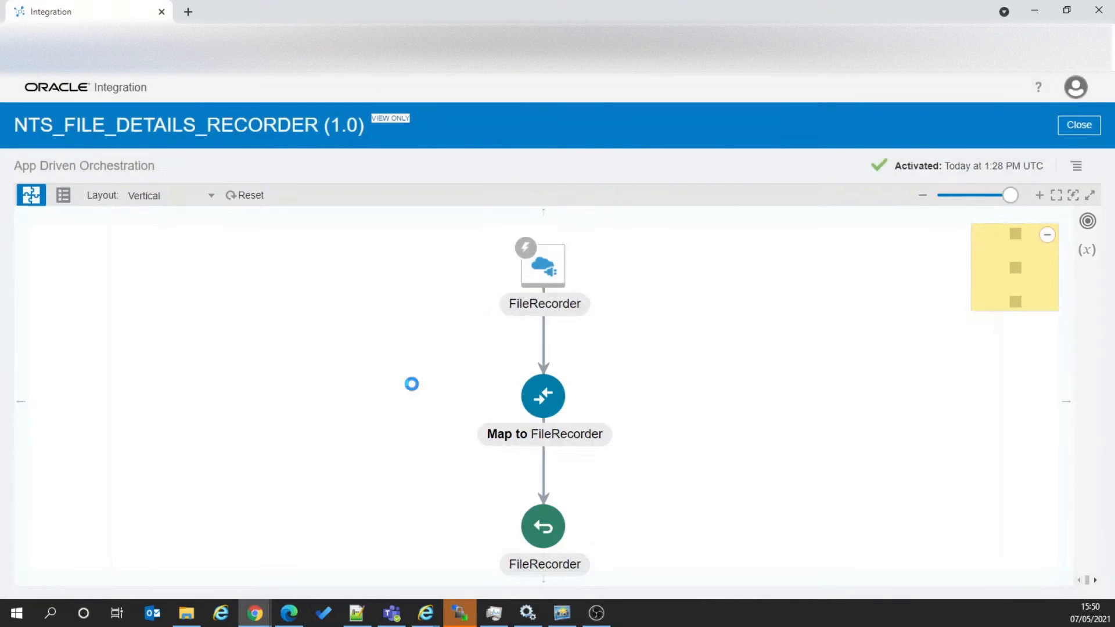
click(538, 284)
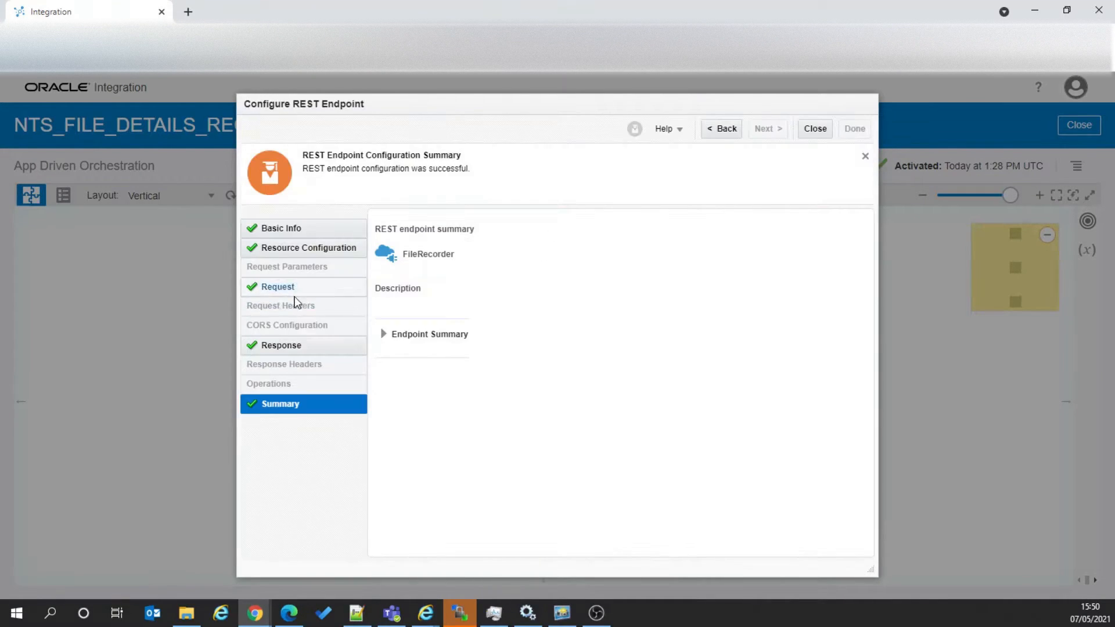
click(284, 292)
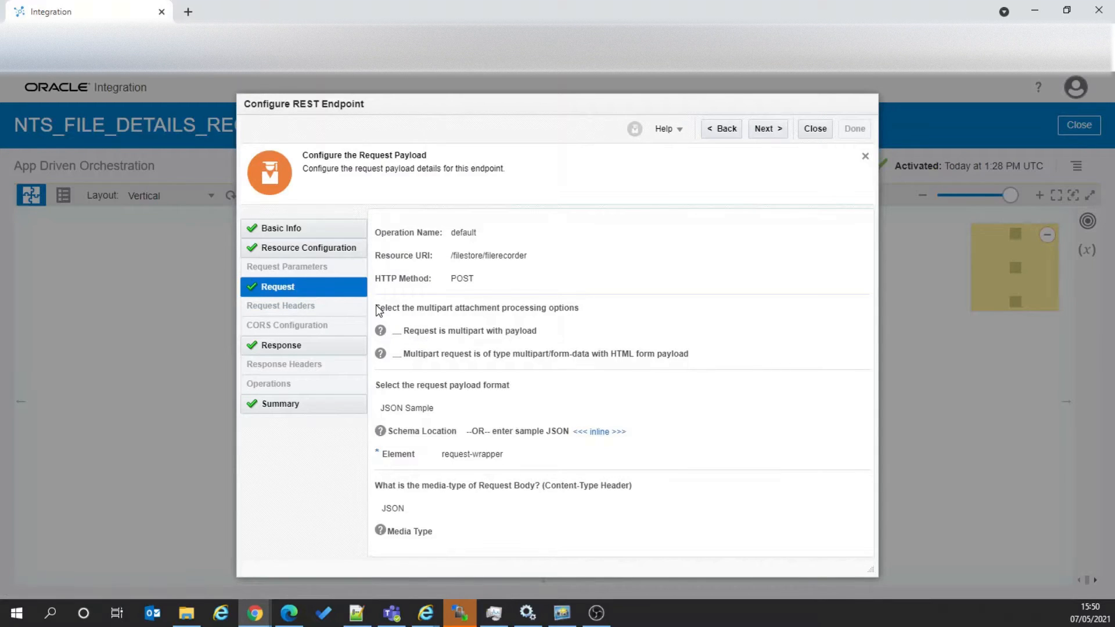
click(607, 432)
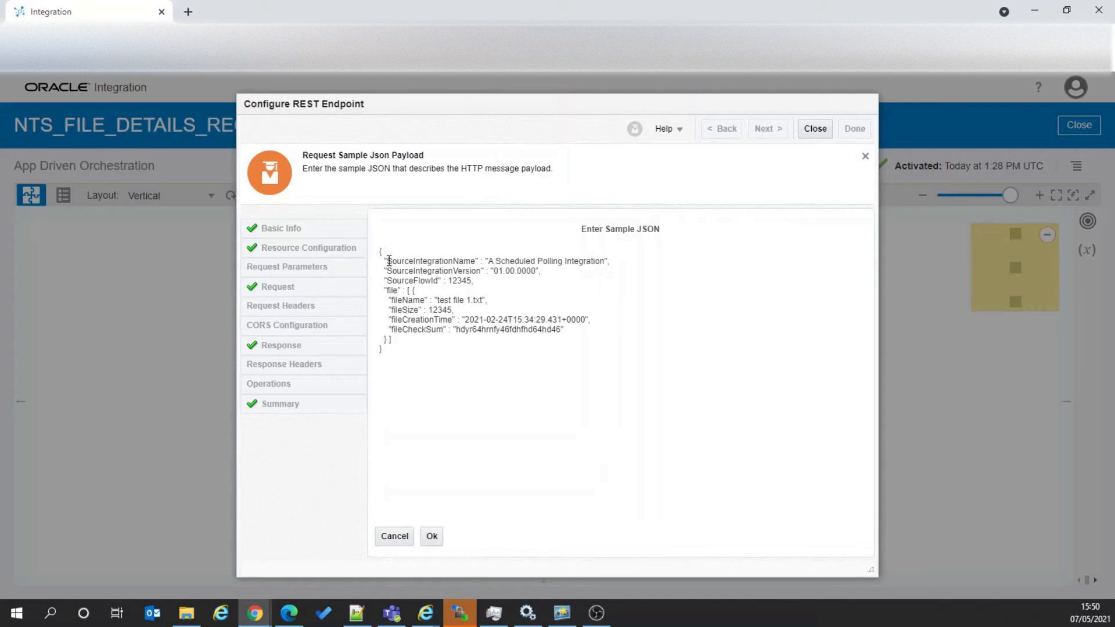
drag(387, 261, 477, 261)
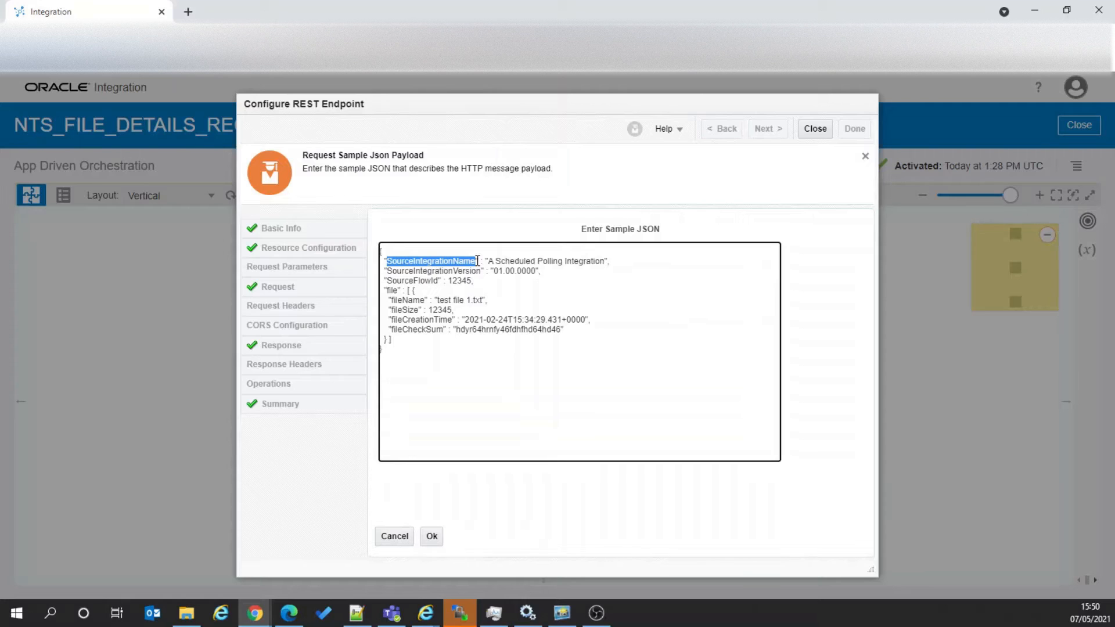
drag(386, 281, 439, 279)
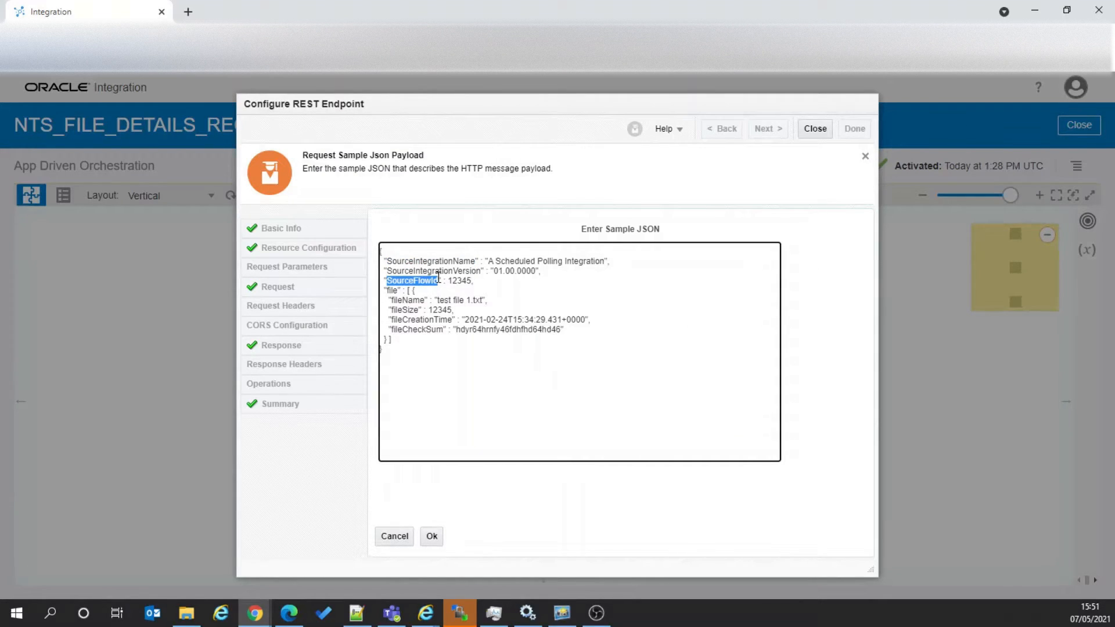
drag(382, 300, 502, 299)
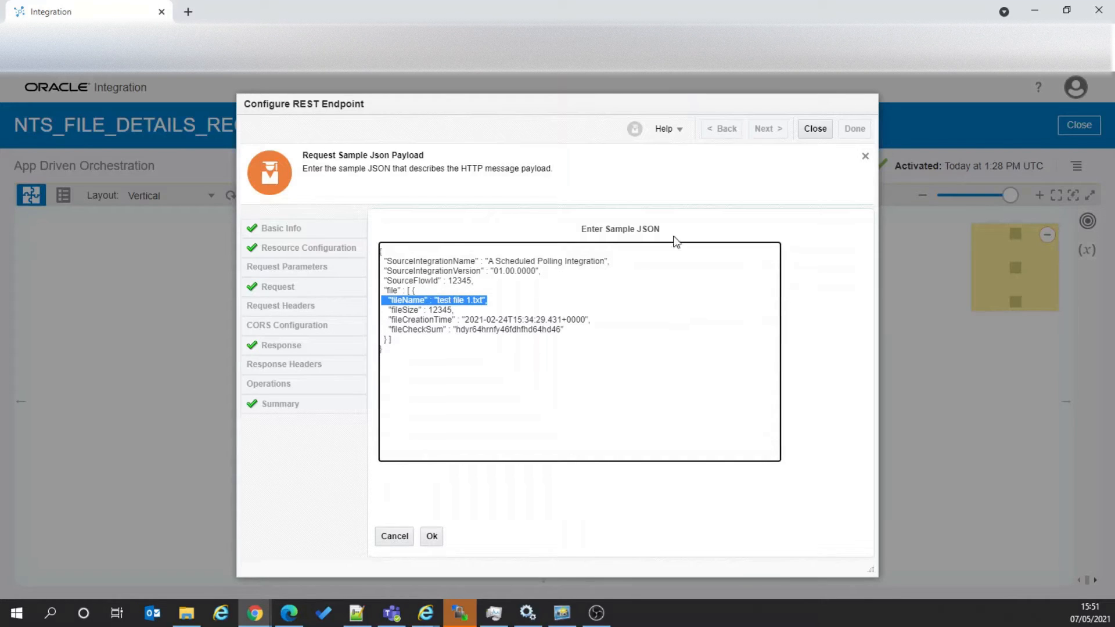
click(823, 137)
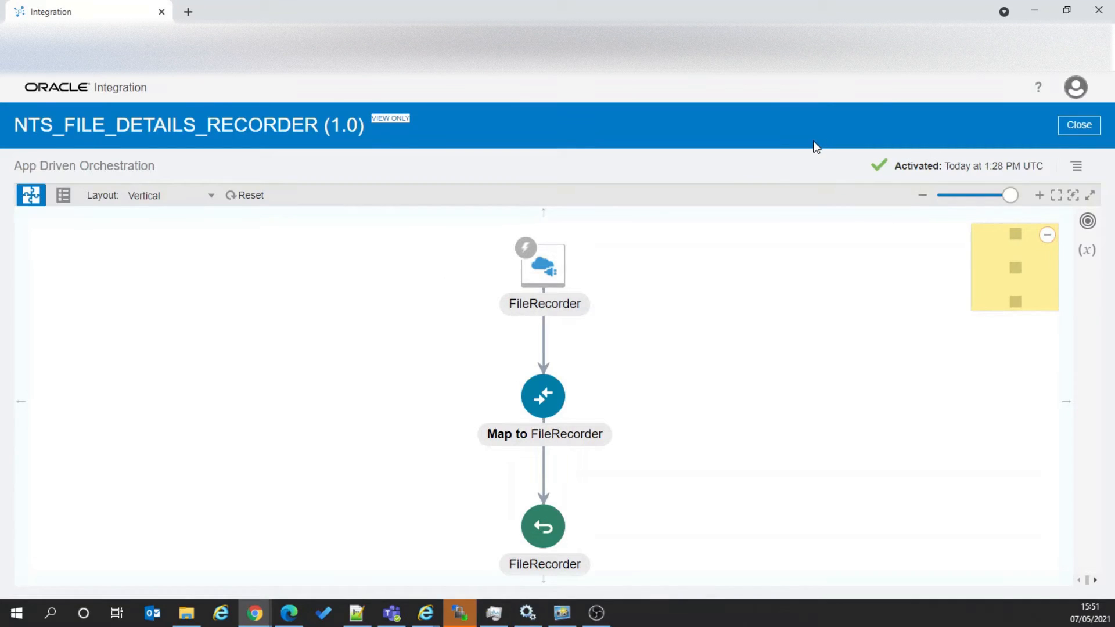
click(1073, 128)
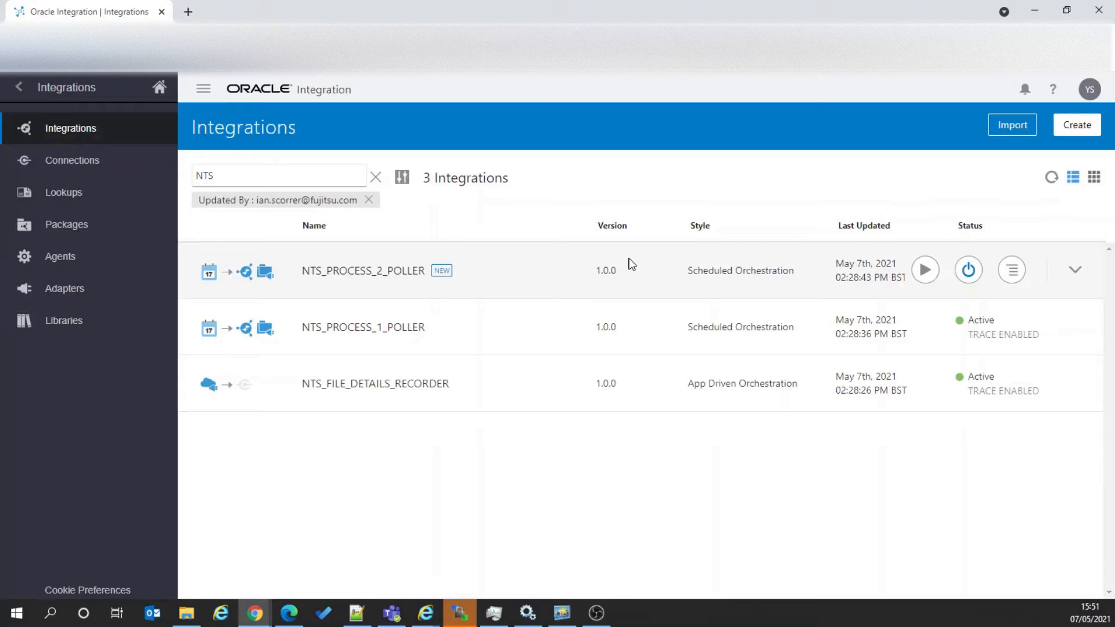
Step: Review the Map to FileRecorder mapping in the NTS_PROCESS_1_POLLER integration and close the integration
click(415, 328)
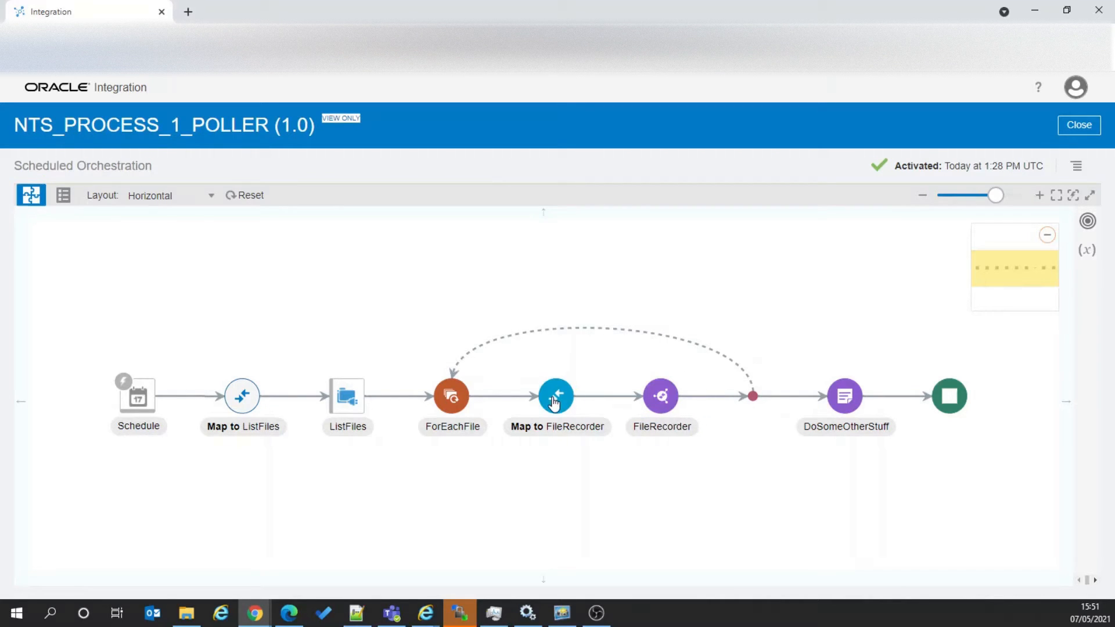
mouse_move(555, 402)
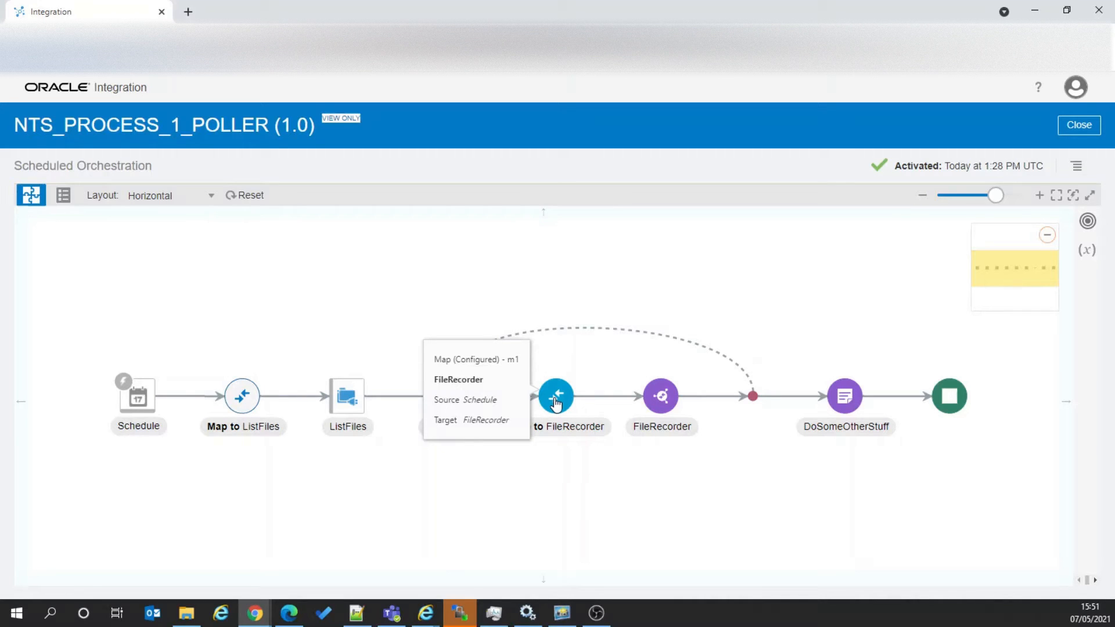
click(567, 367)
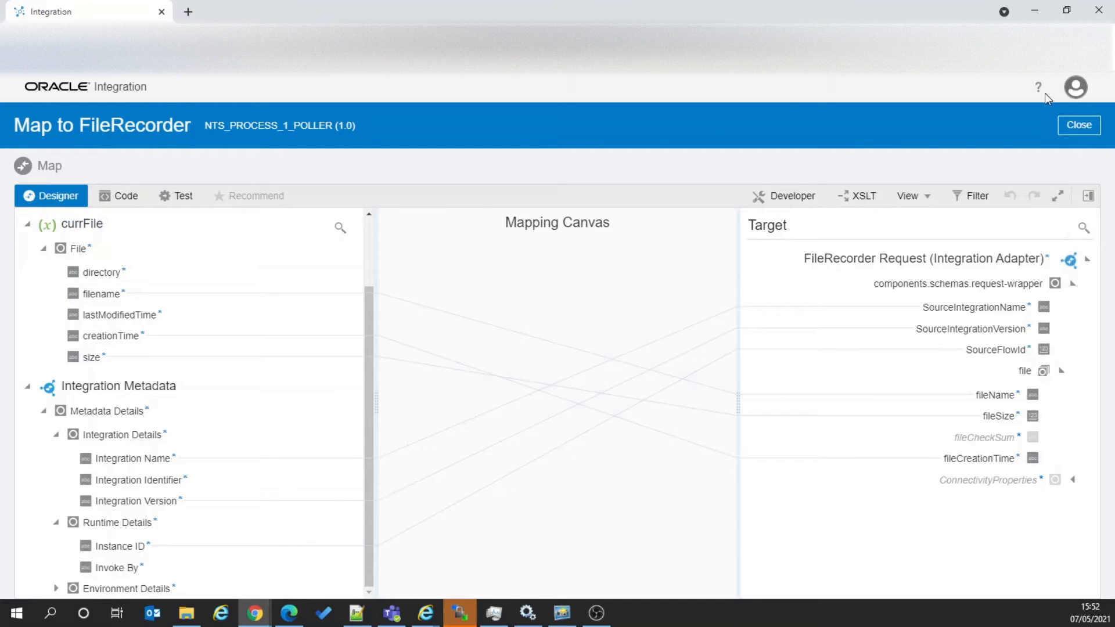
click(1079, 129)
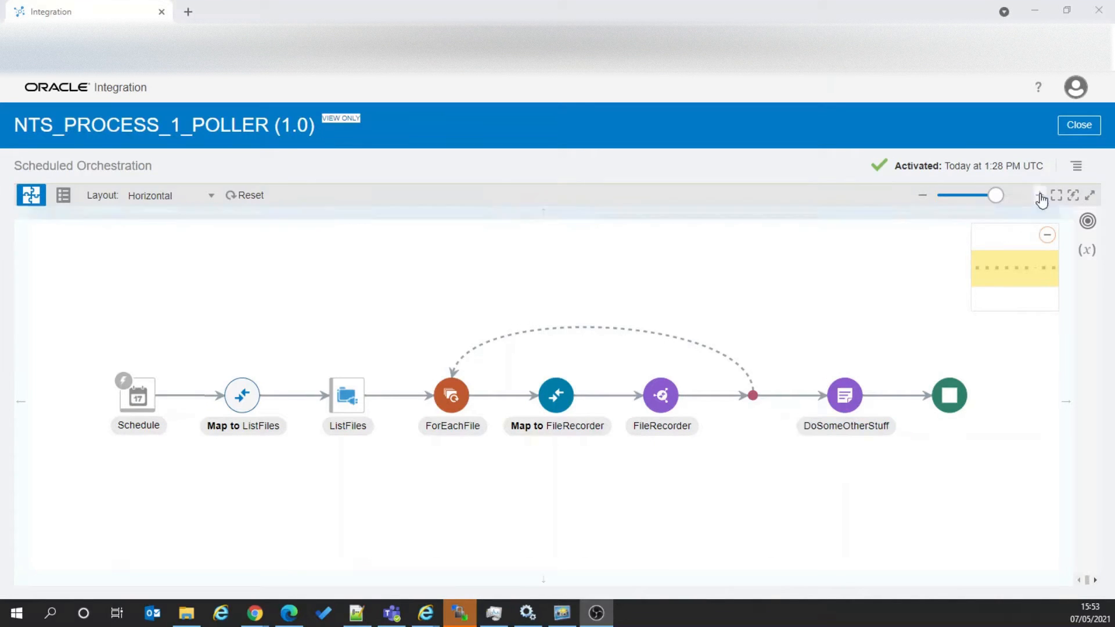
click(1074, 129)
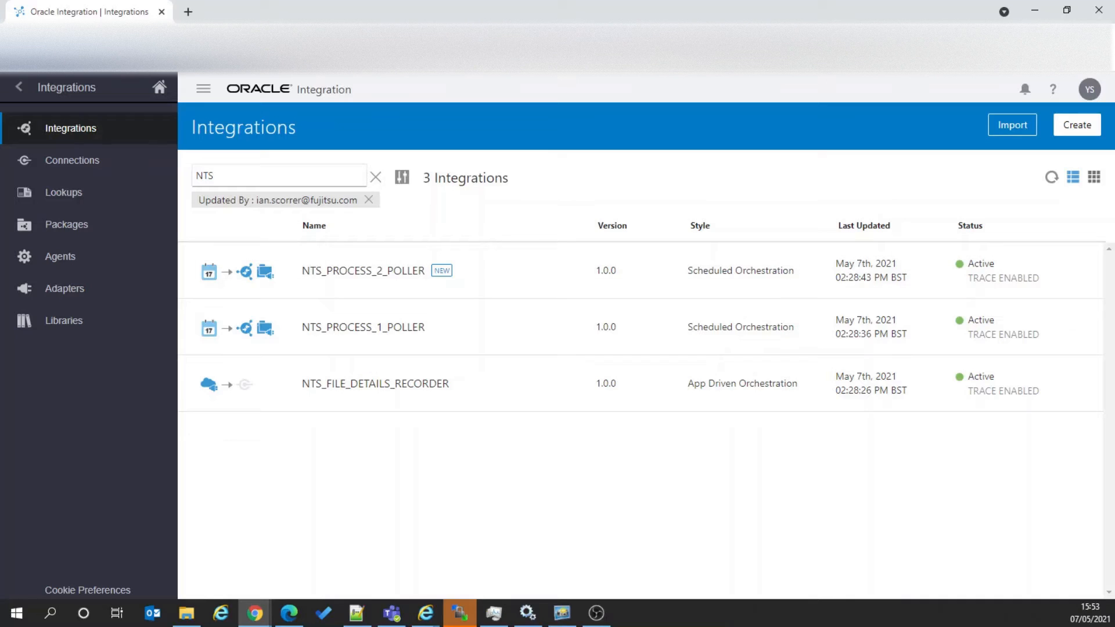
Step: Open the list of Insight models
key(alt+Tab)
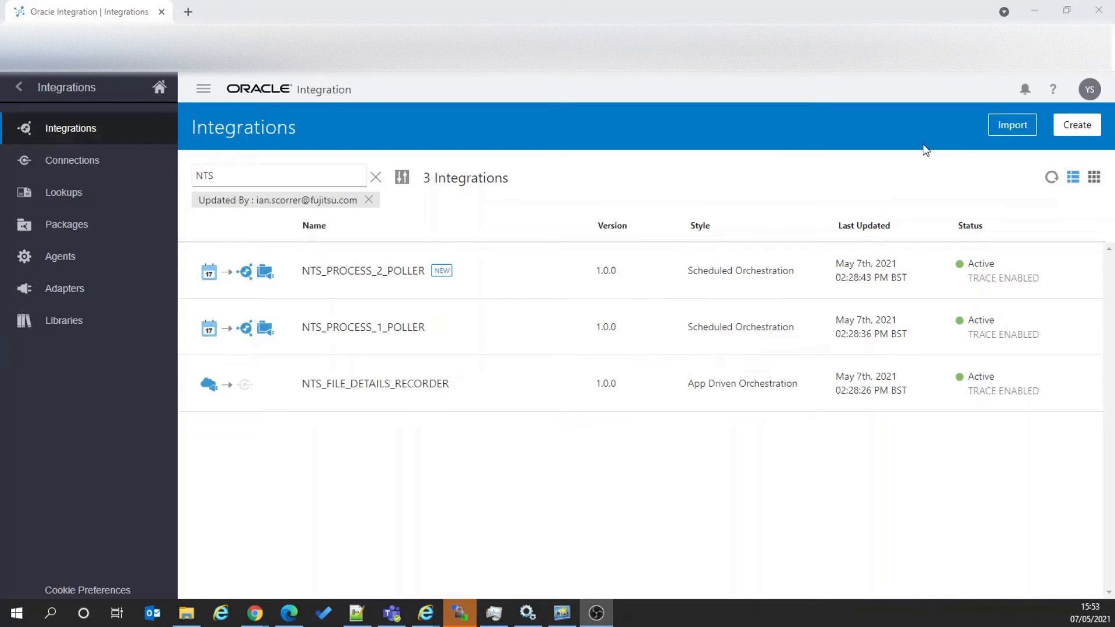
click(18, 87)
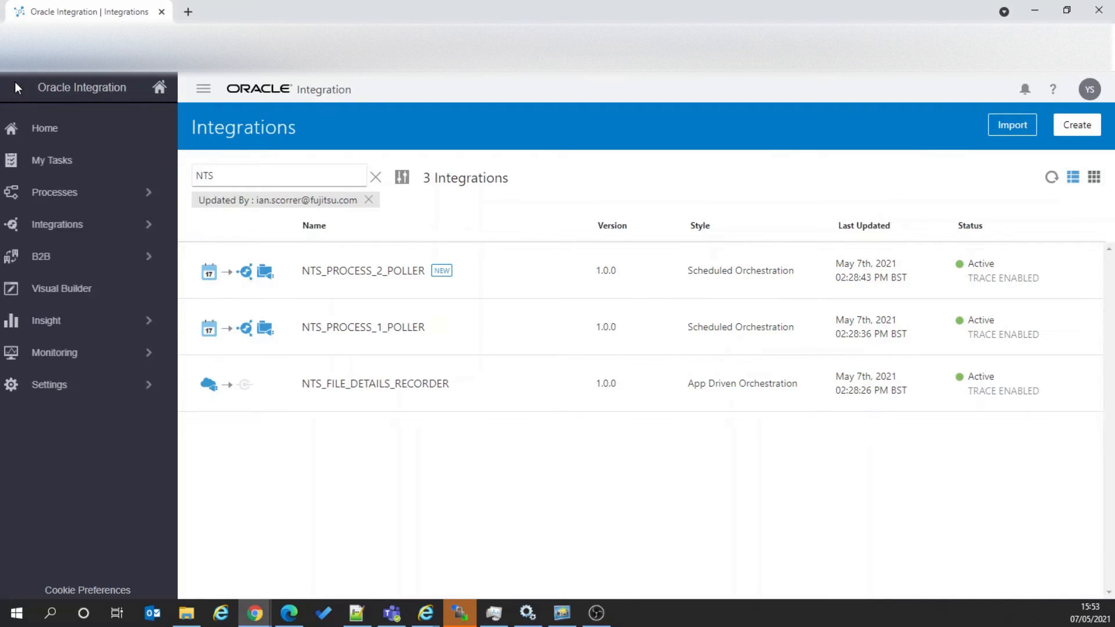
click(63, 320)
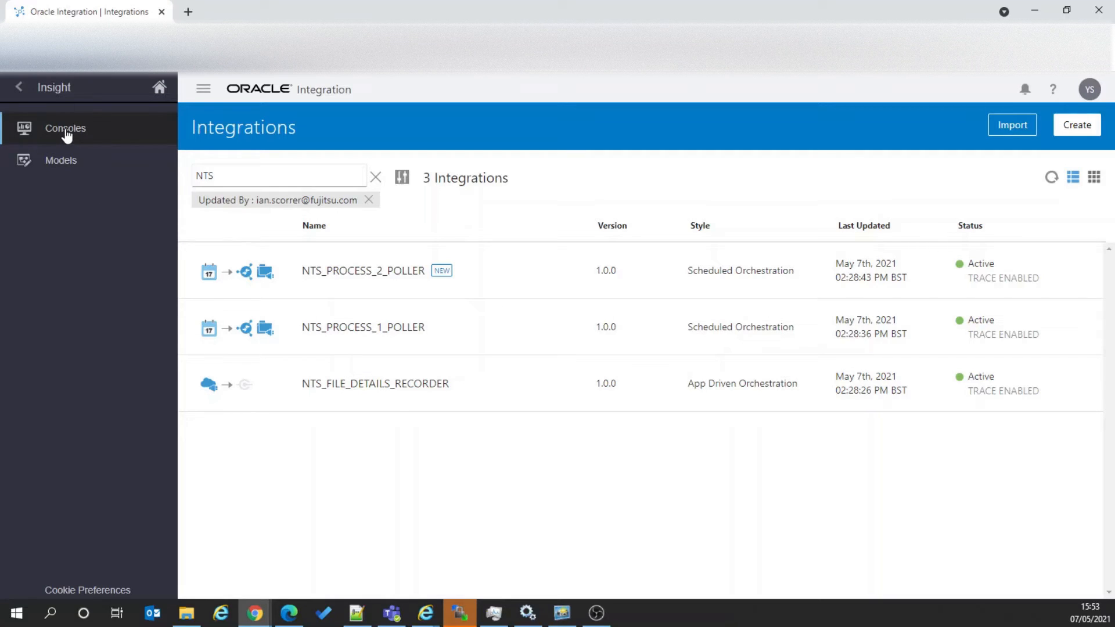
click(72, 169)
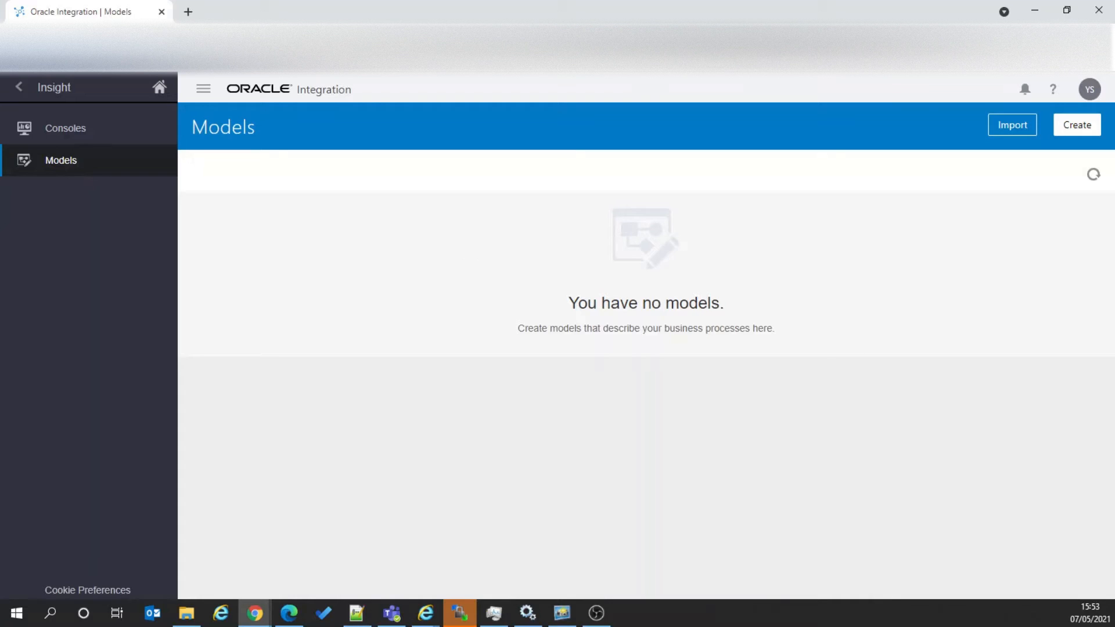
Step: Create a model named "NTS File Tracker" with the description "Monitors the details of files that are polled by scheduled integrations."
key(alt+Tab)
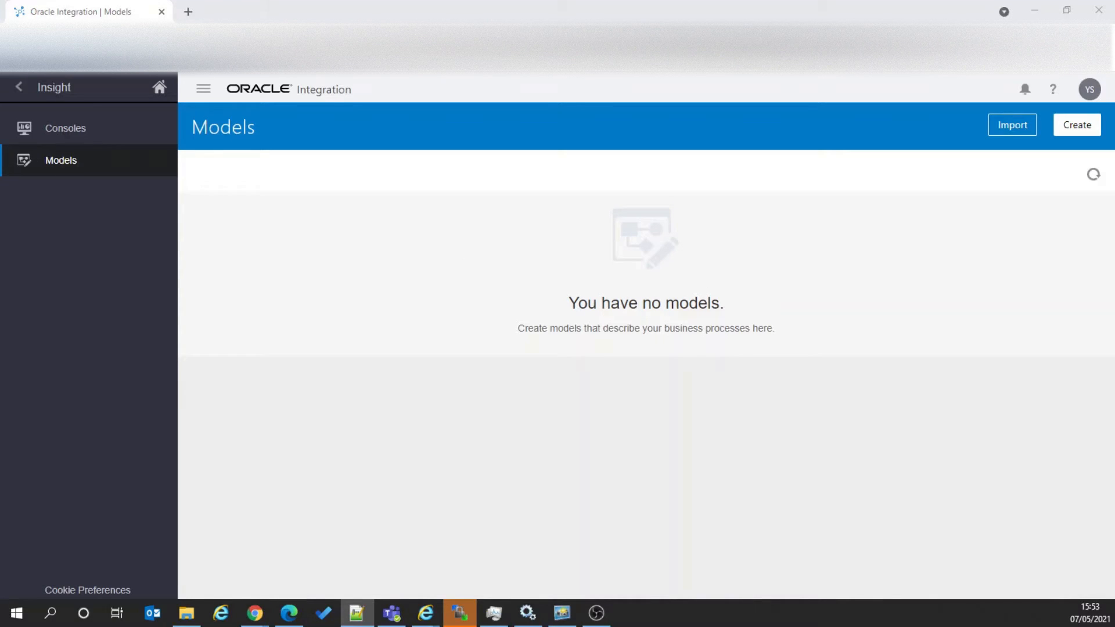
click(1070, 125)
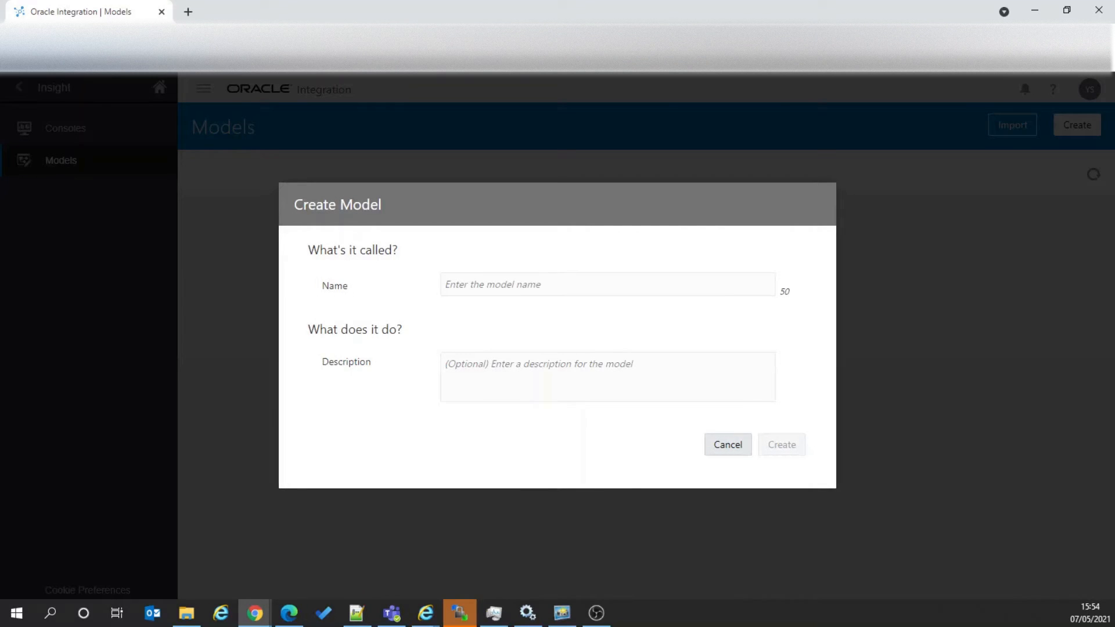
key(alt+Tab)
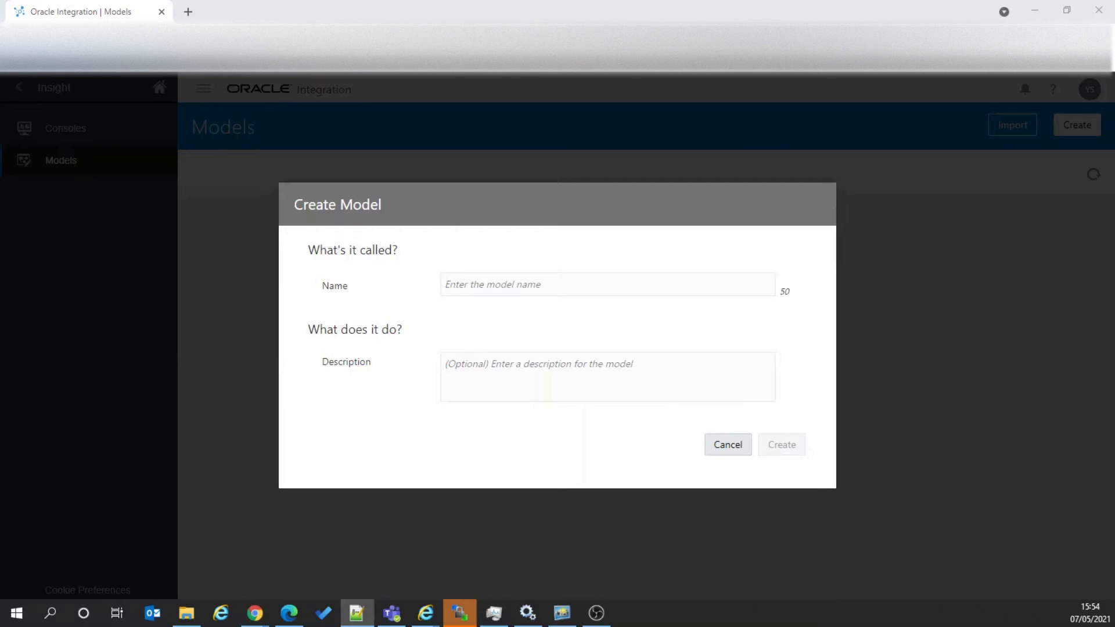
click(615, 289)
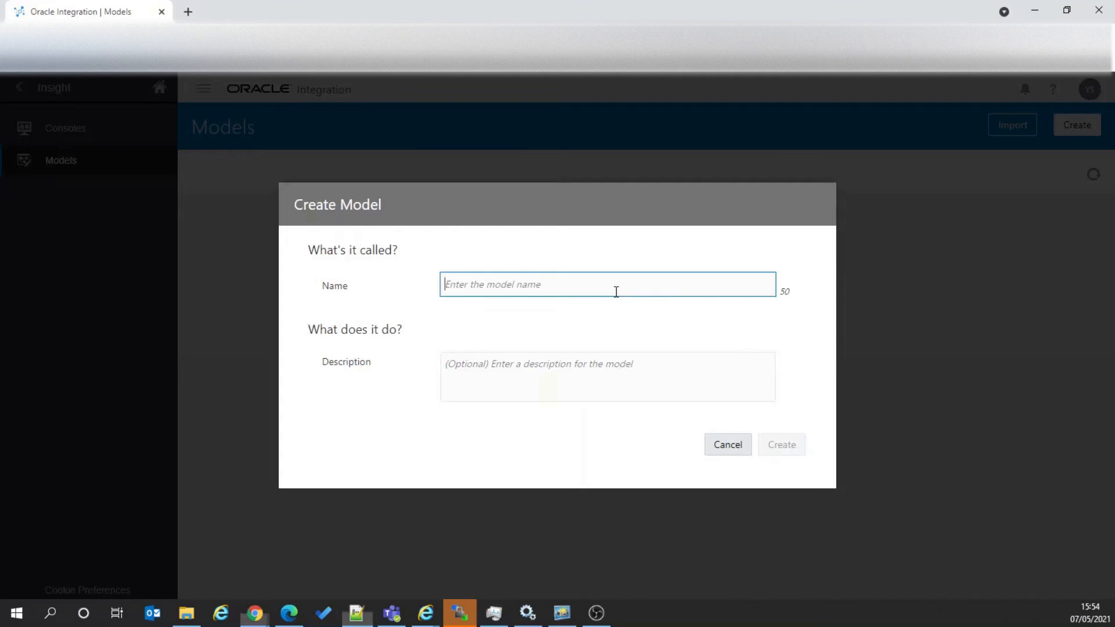
text(NTS File Tracker)
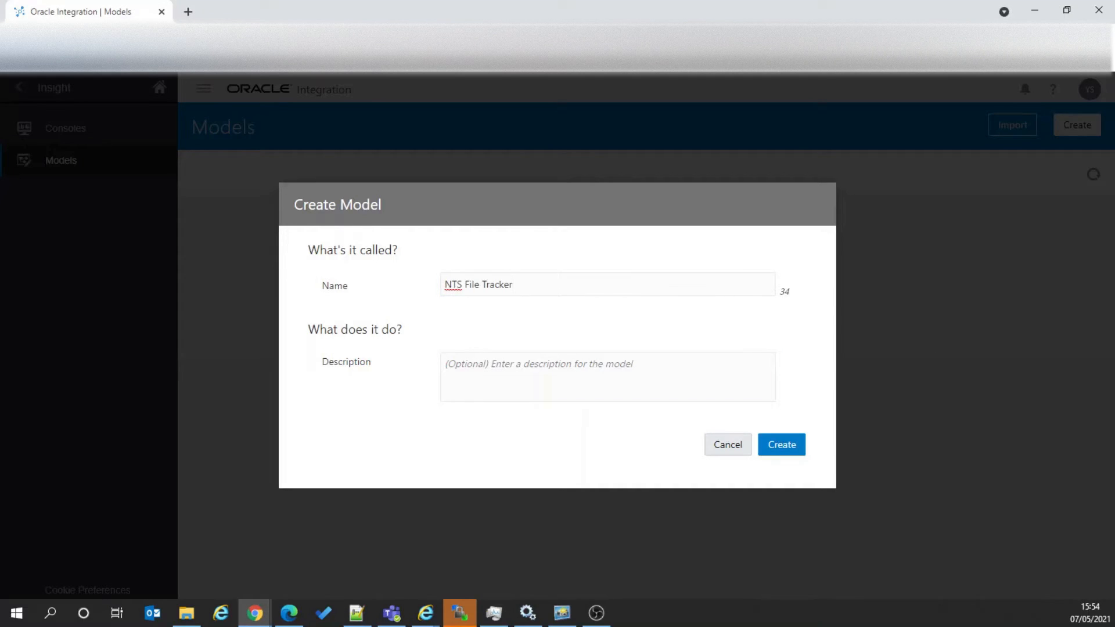
key(alt+Tab)
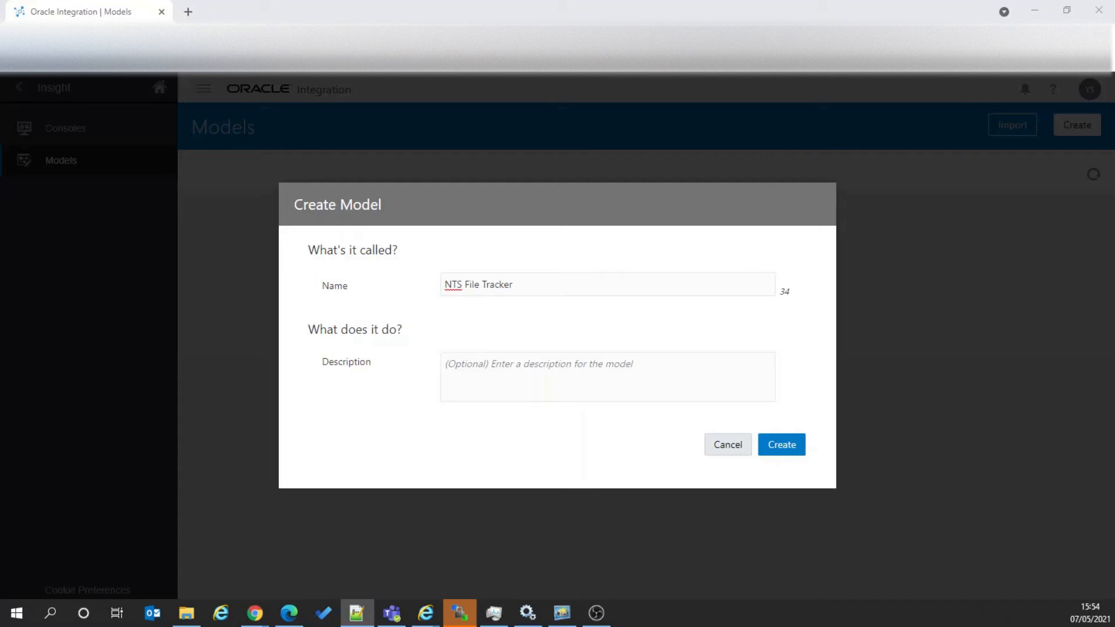
click(618, 369)
text(Monitors the details of files that are polled by scheduled integrations.)
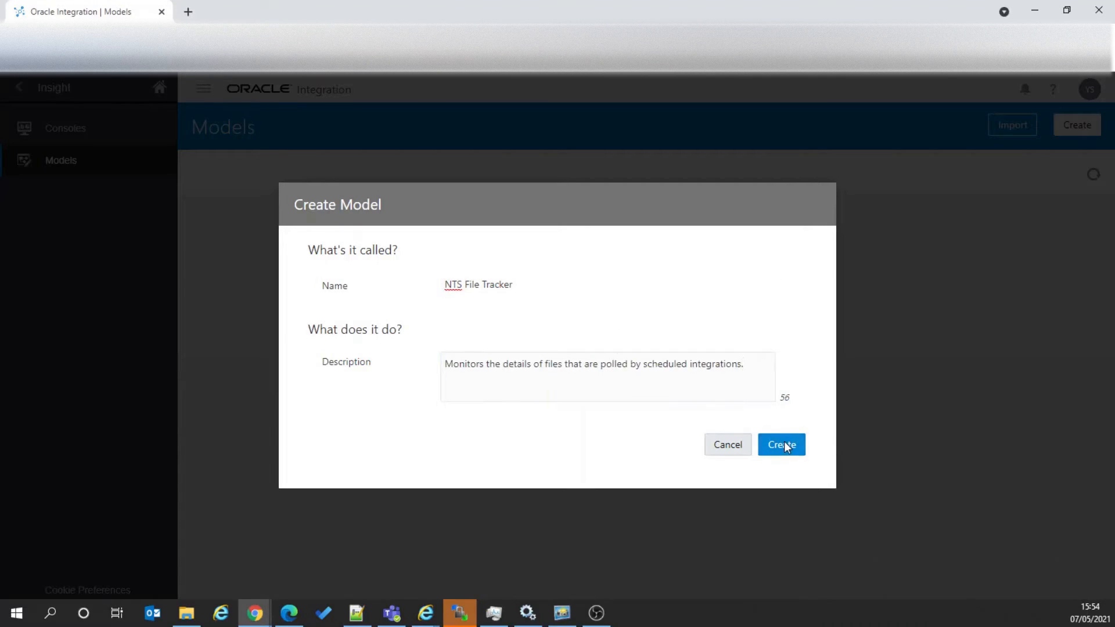
click(779, 445)
Step: Name the model's initial milestone "File Details Capture Start" and save the model
key(alt+Tab)
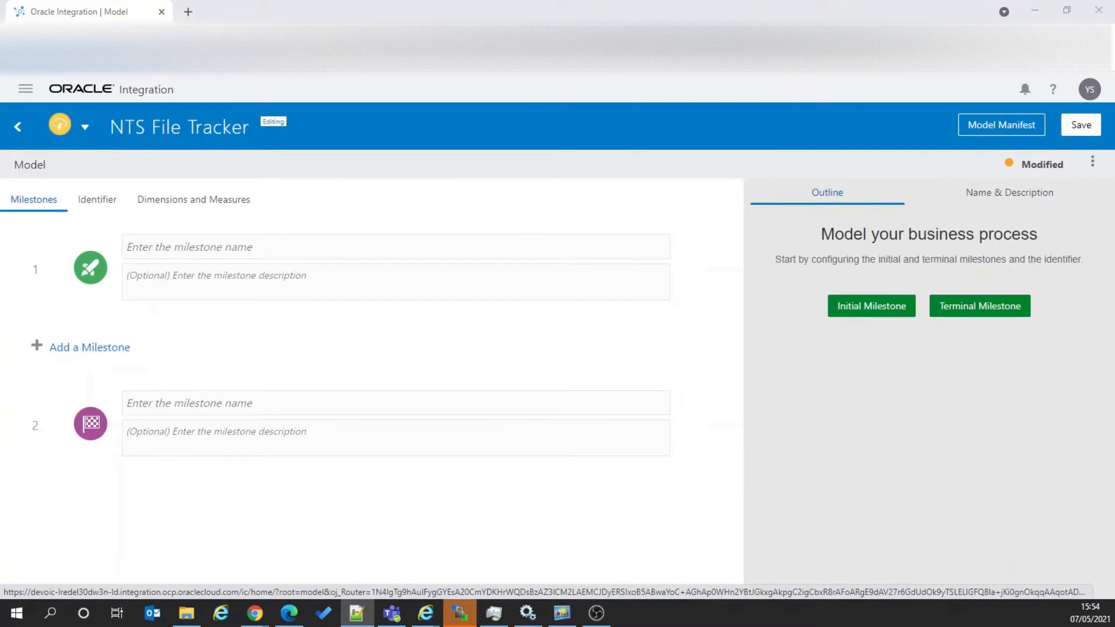
click(677, 251)
click(130, 246)
text(File Details Capture Start)
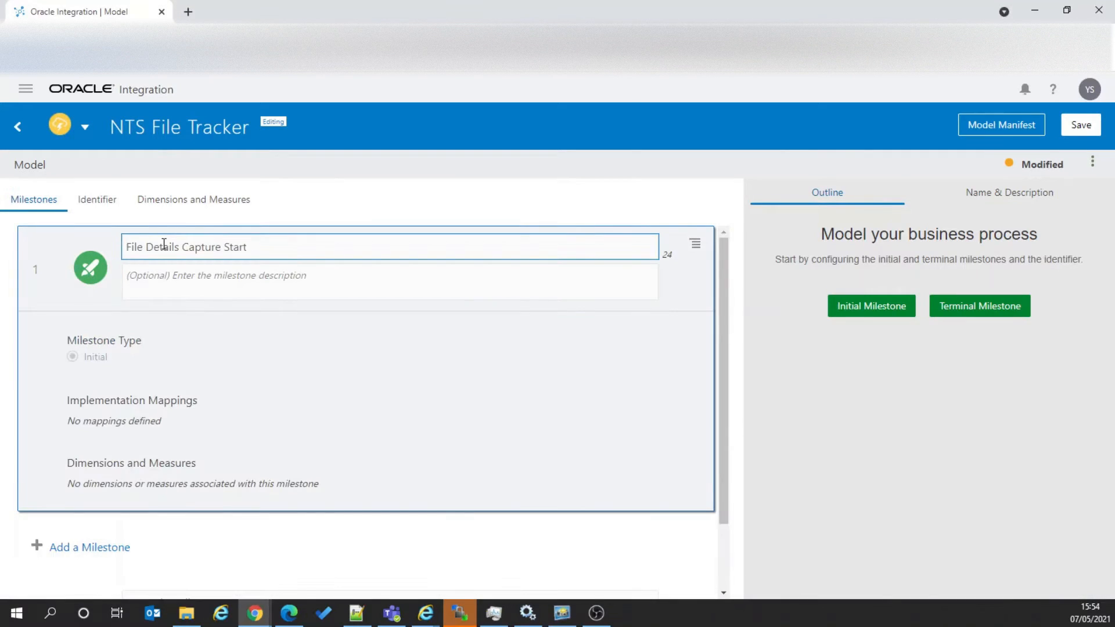
click(1081, 126)
Step: Name the model's terminal milestone "File Details Capture End" and save the changes
key(alt+Tab)
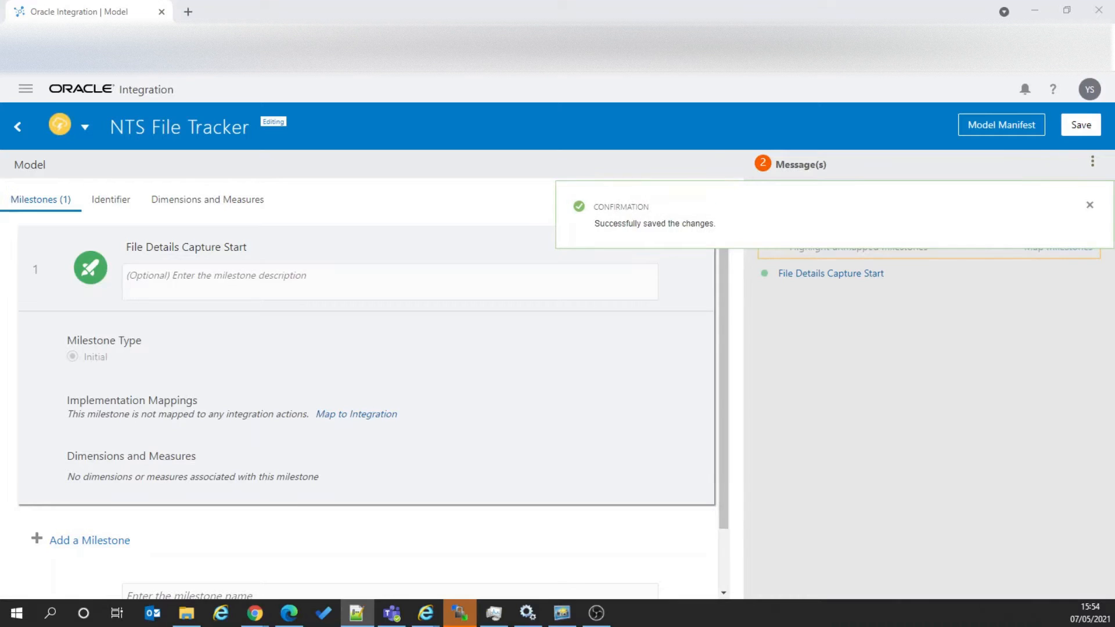
scroll(132, 530, down, 2)
click(131, 529)
click(162, 327)
text(File Details Capture End)
click(1081, 126)
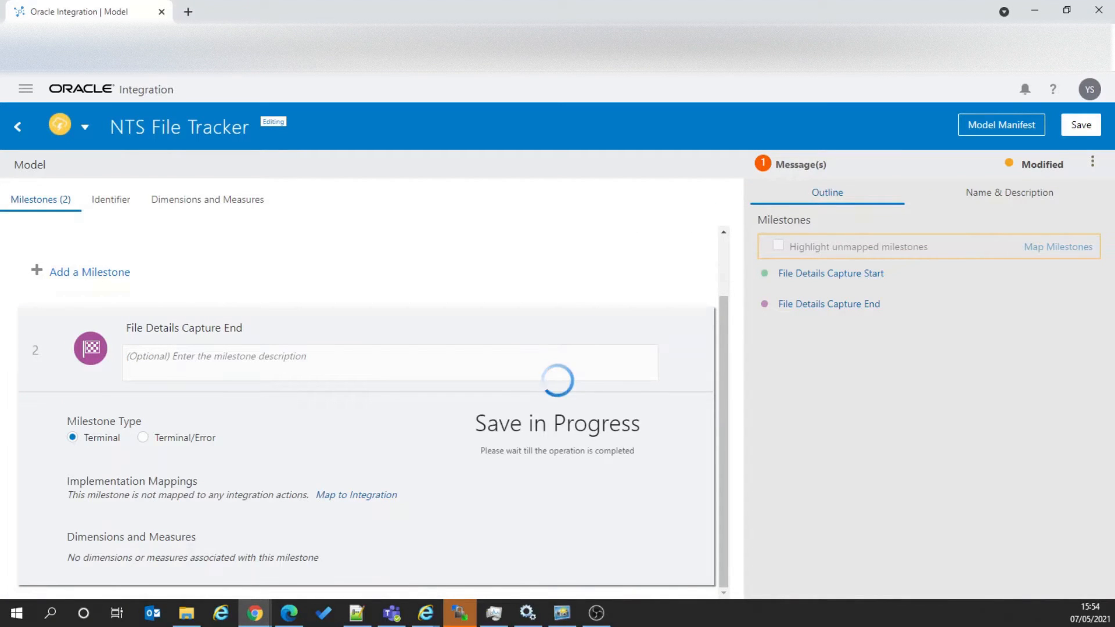
Step: Name the model's identifier "File Recorder Instance ID" and save the model
key(alt+Tab)
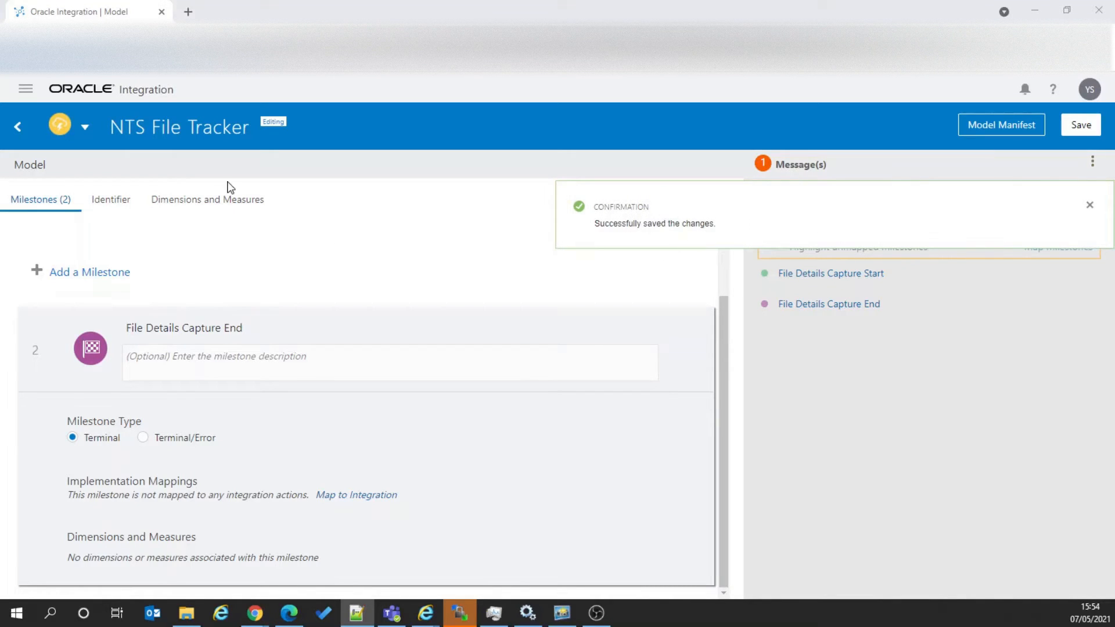
click(117, 208)
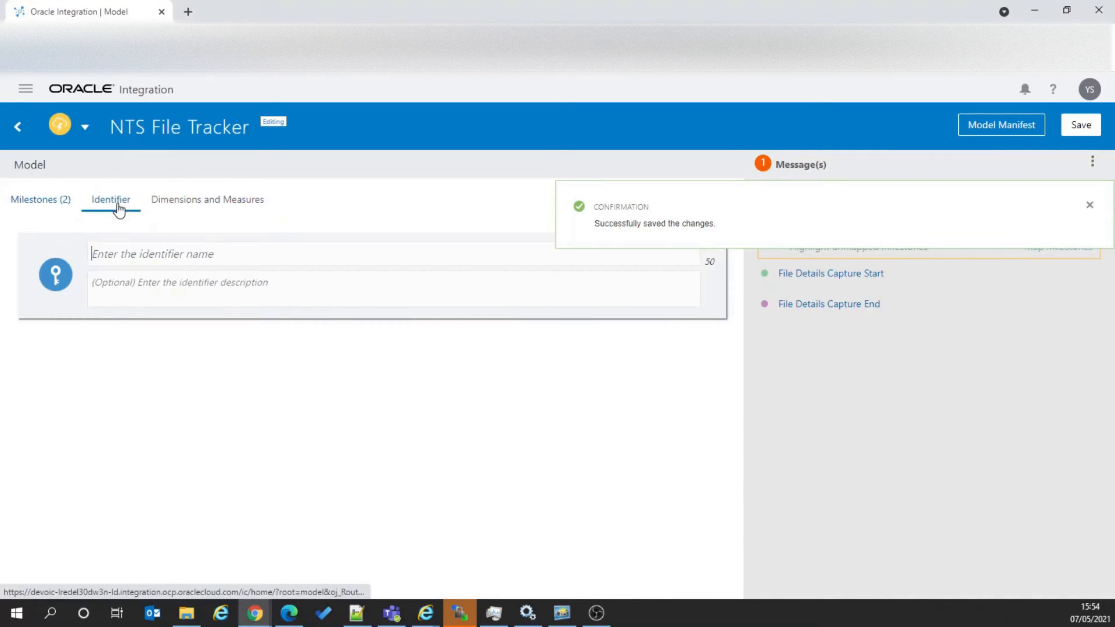
click(129, 252)
text(File Recorder Instance ID)
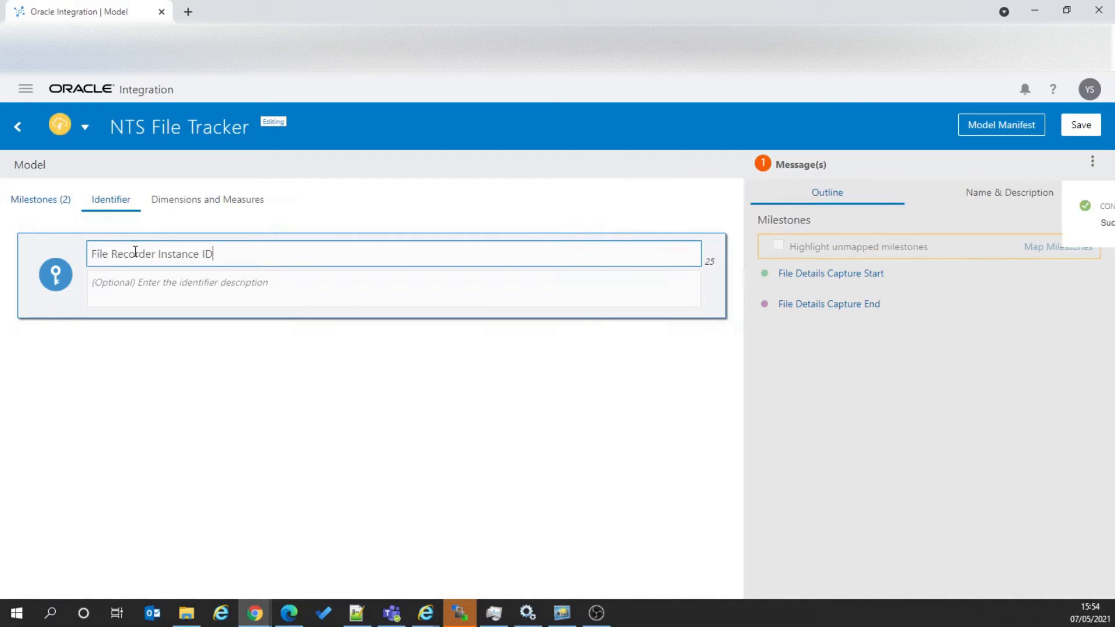
click(1081, 125)
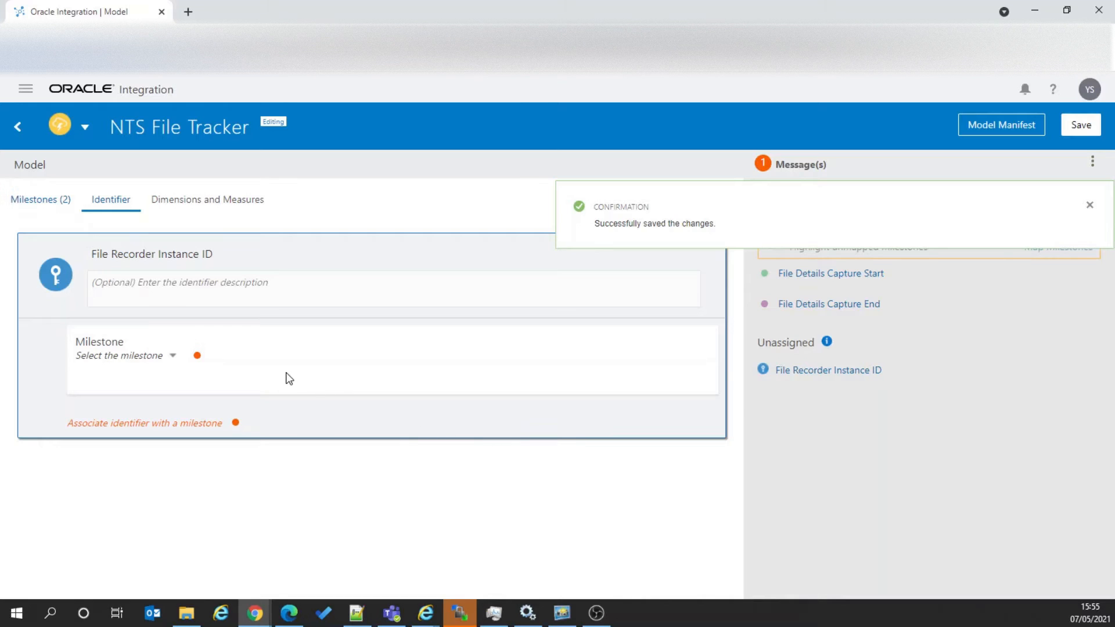
Step: Describe the File Recorder Instance ID identifier as "File Details Recorder processing integration instance"
key(alt+Tab)
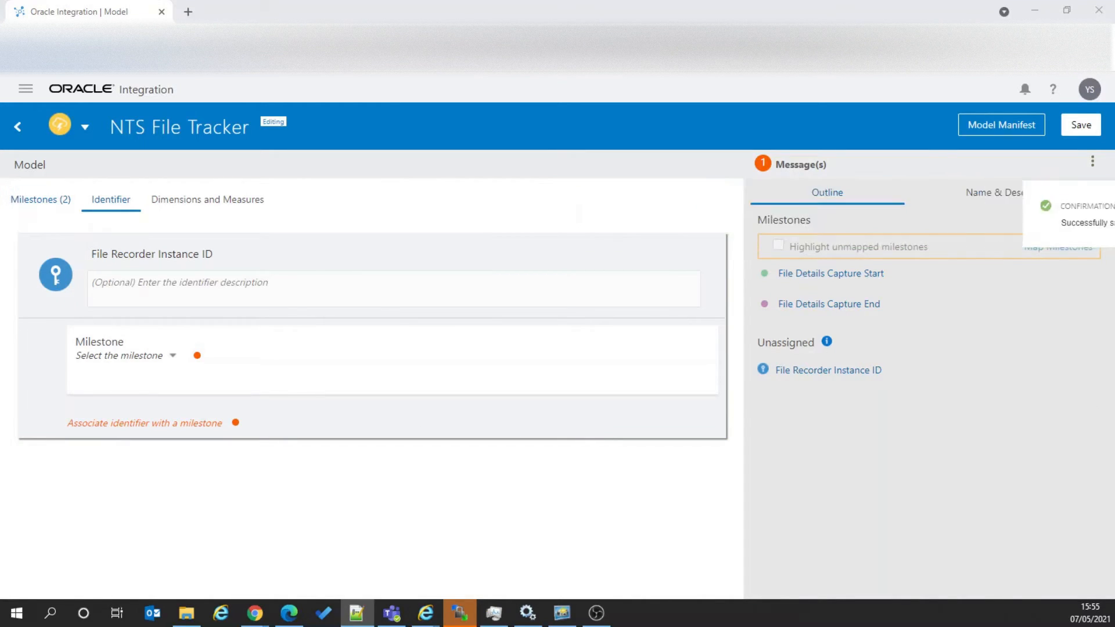
click(278, 286)
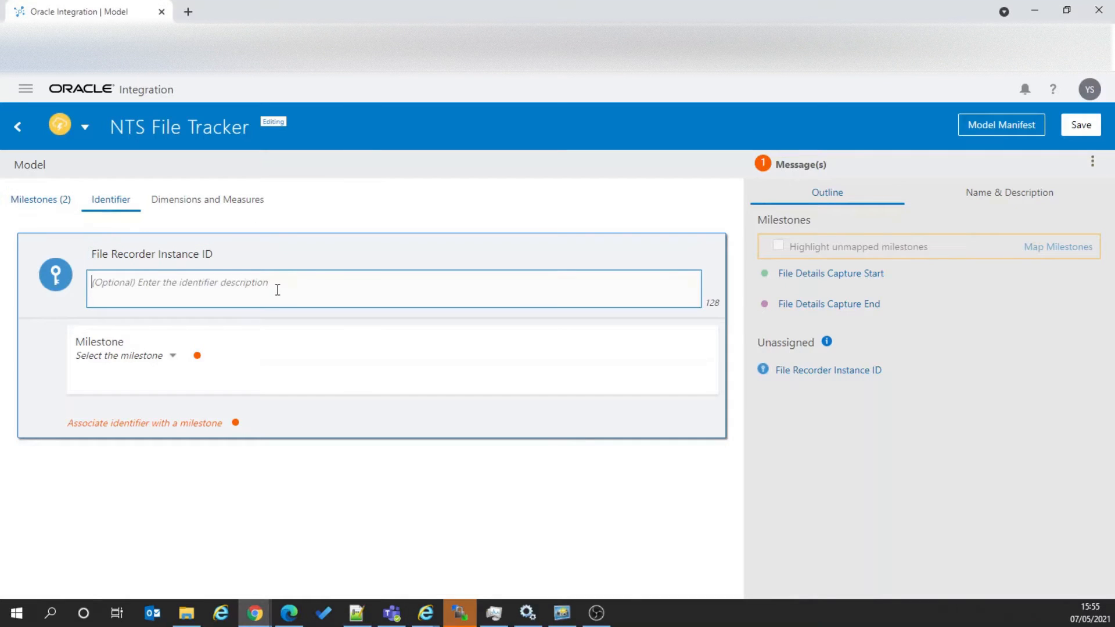
text(File Details Recorder processing integration instance)
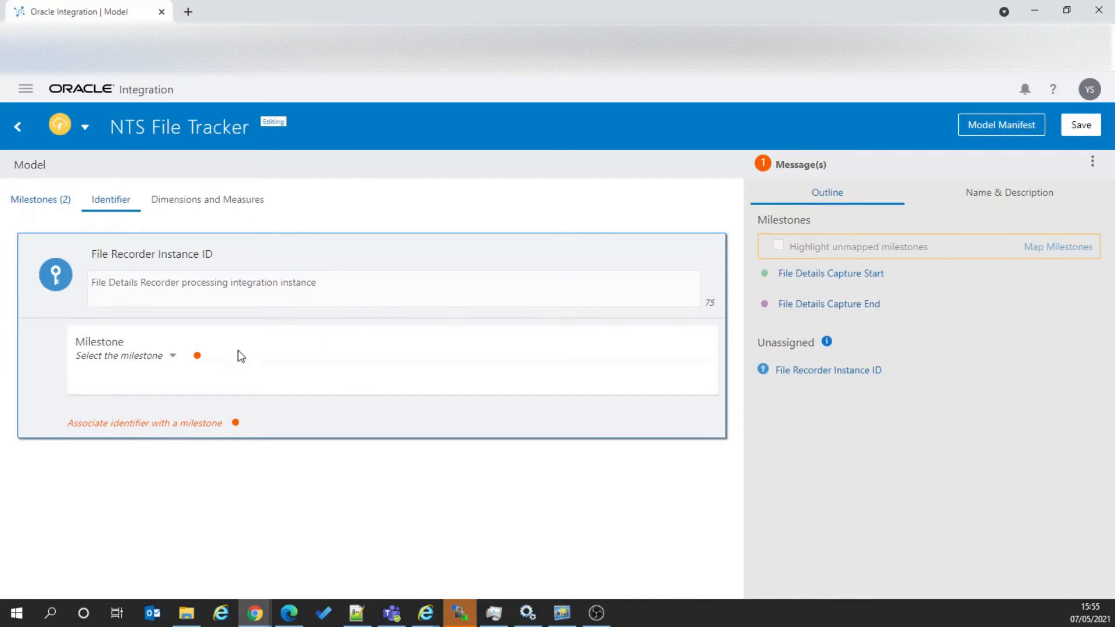
Step: Associate the identifier with the File Details Capture Start milestone, set its data type to String and save the model
click(171, 357)
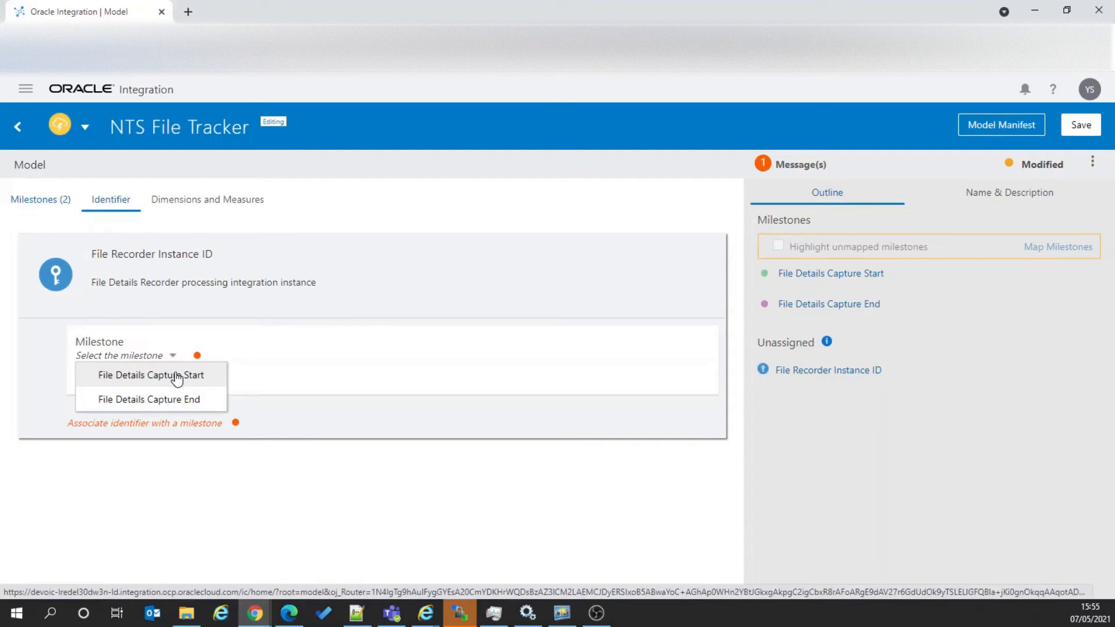
click(177, 378)
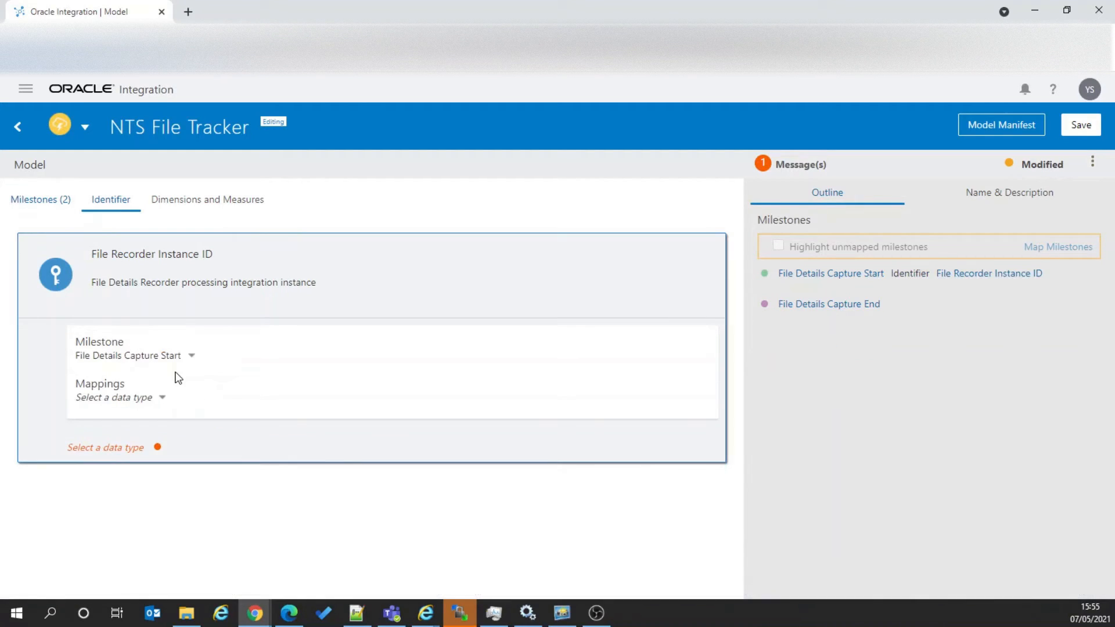
click(162, 397)
click(142, 416)
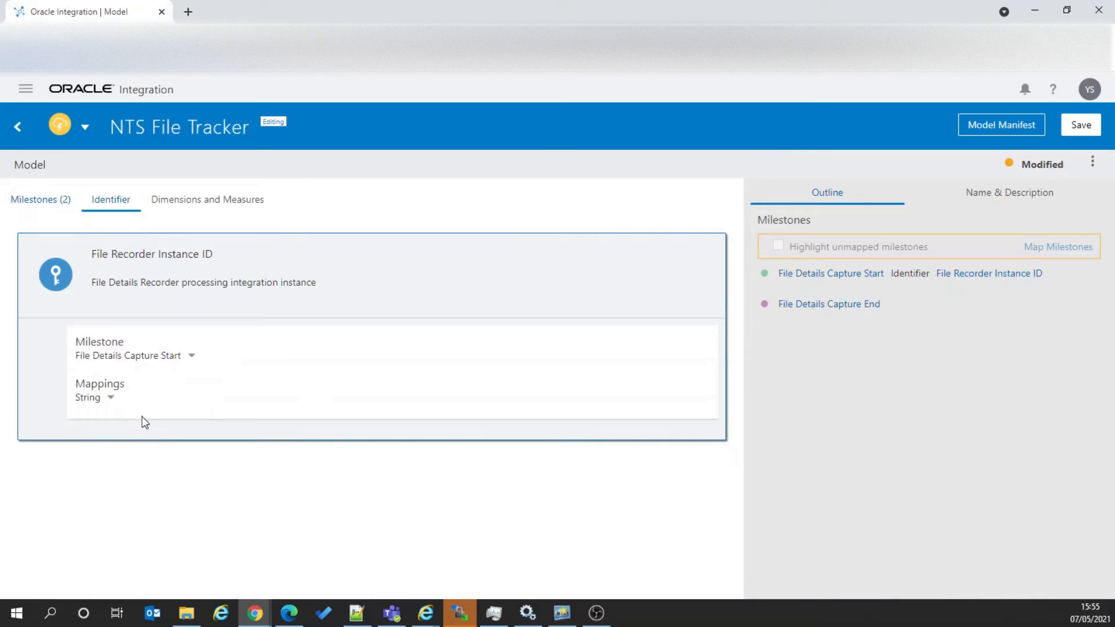
click(1074, 128)
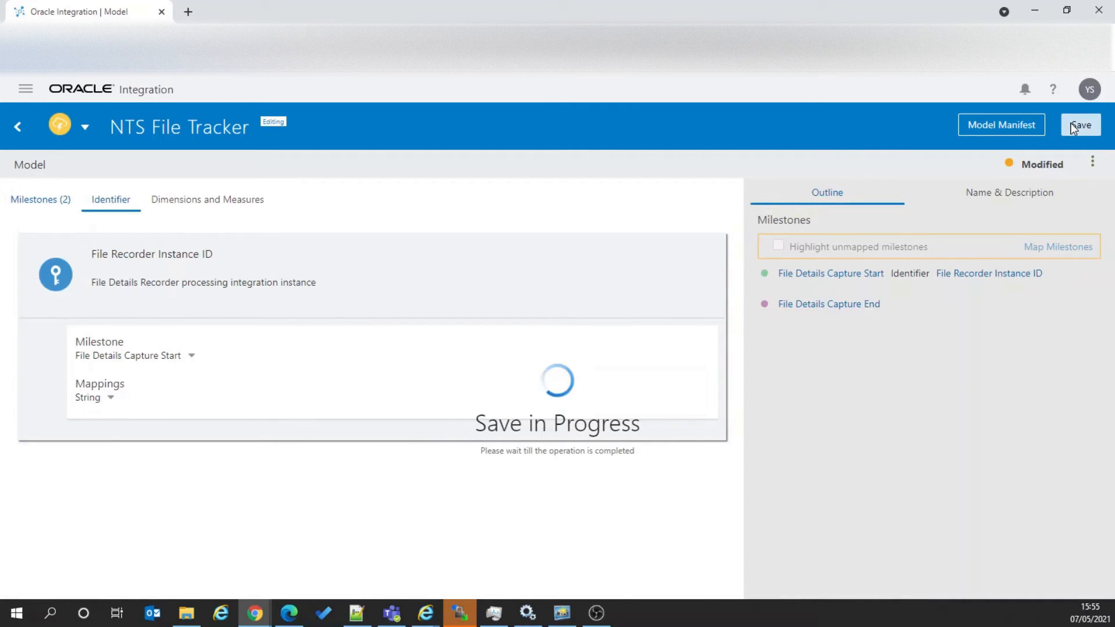
Step: Add a dimension named "Source Flow ID" to the model and save it
key(alt+Tab)
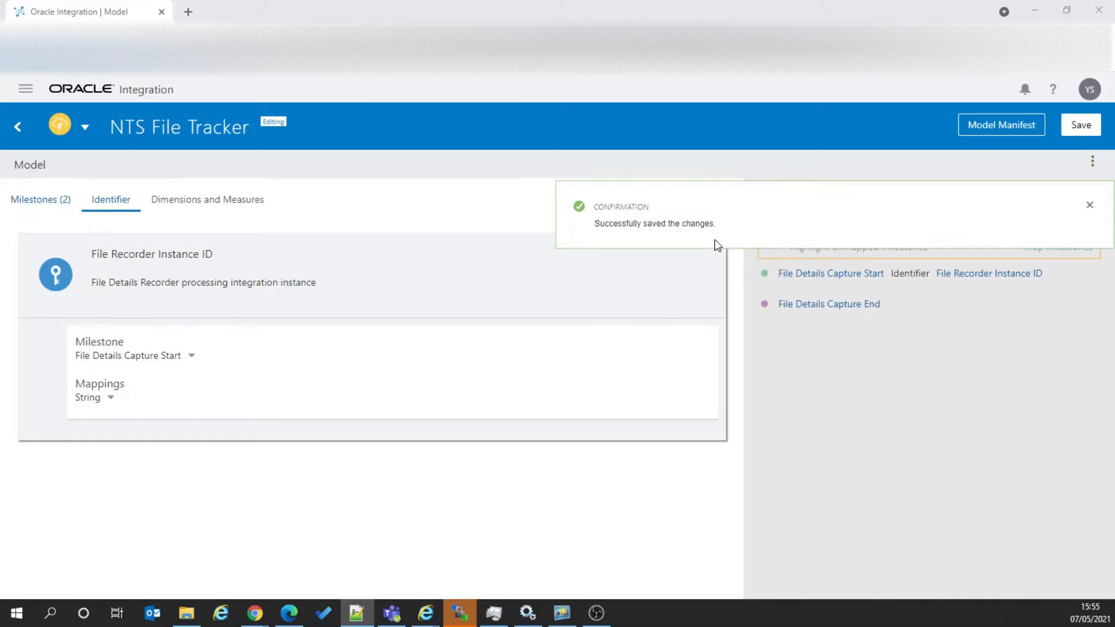
click(195, 205)
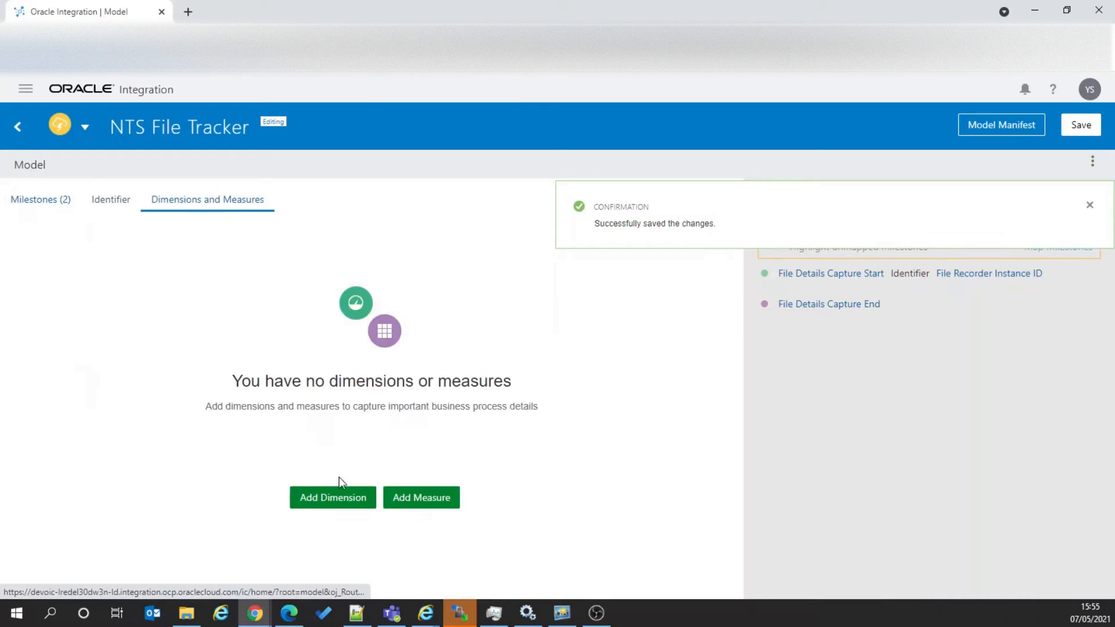
click(343, 500)
click(258, 284)
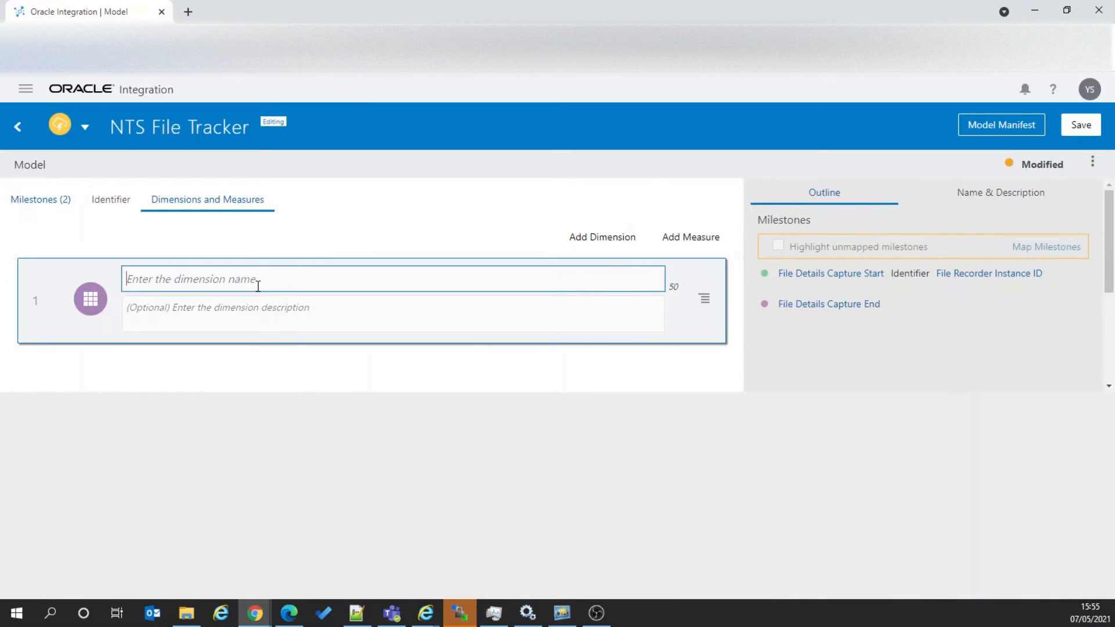
text(Source Flow ID)
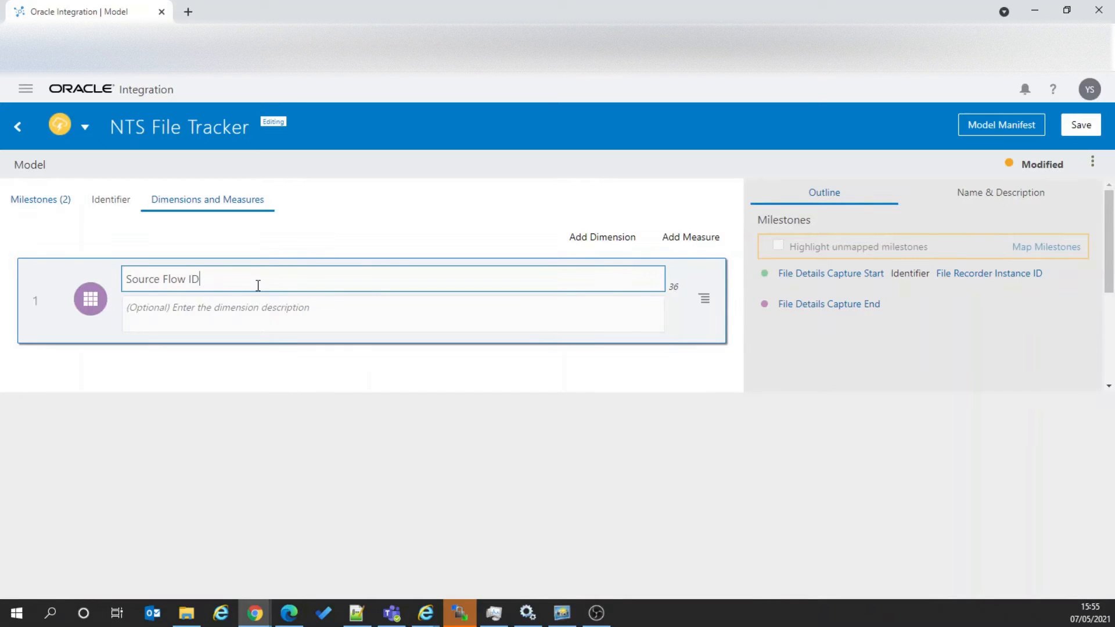
click(635, 298)
click(1081, 124)
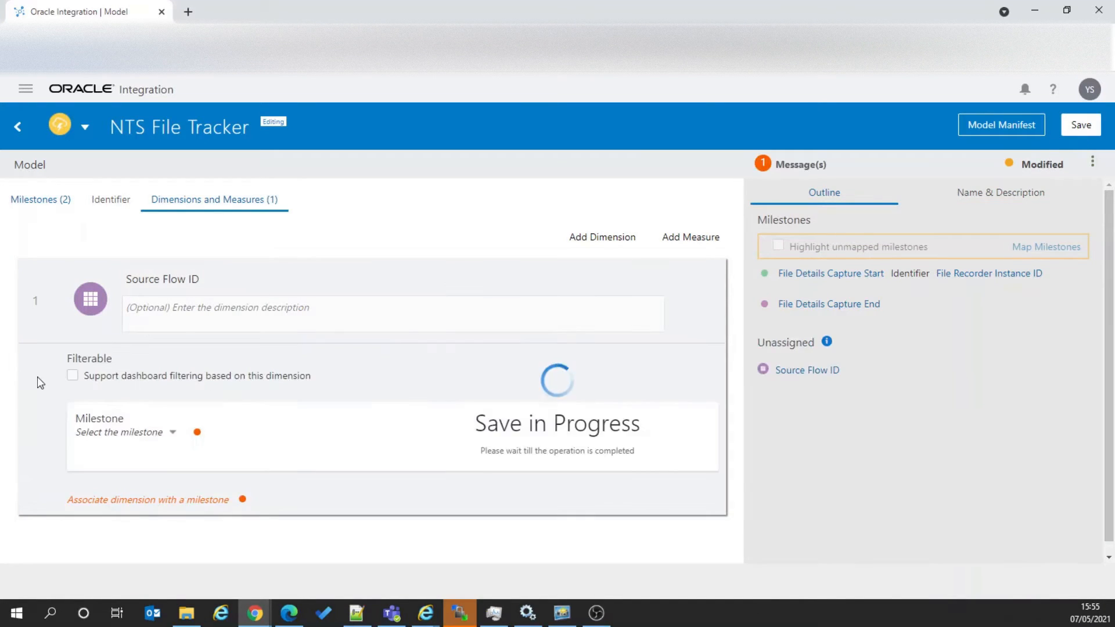
Step: Make the Source Flow ID dimension filterable on dashboards, assign it to File Details Capture Start as a String and save
click(72, 376)
click(172, 433)
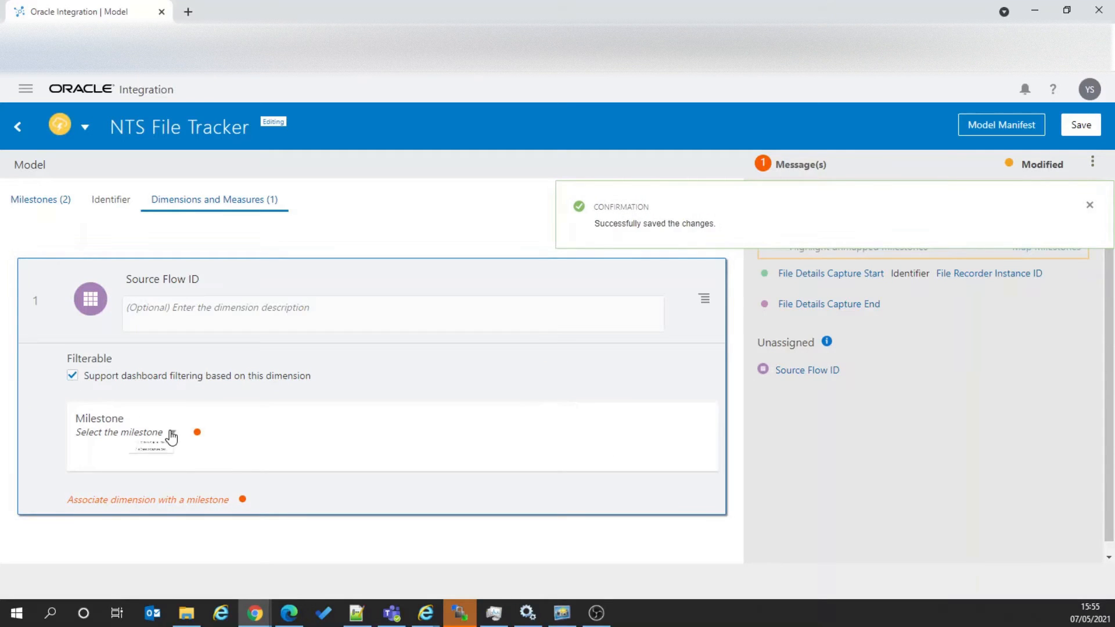
click(185, 451)
click(161, 476)
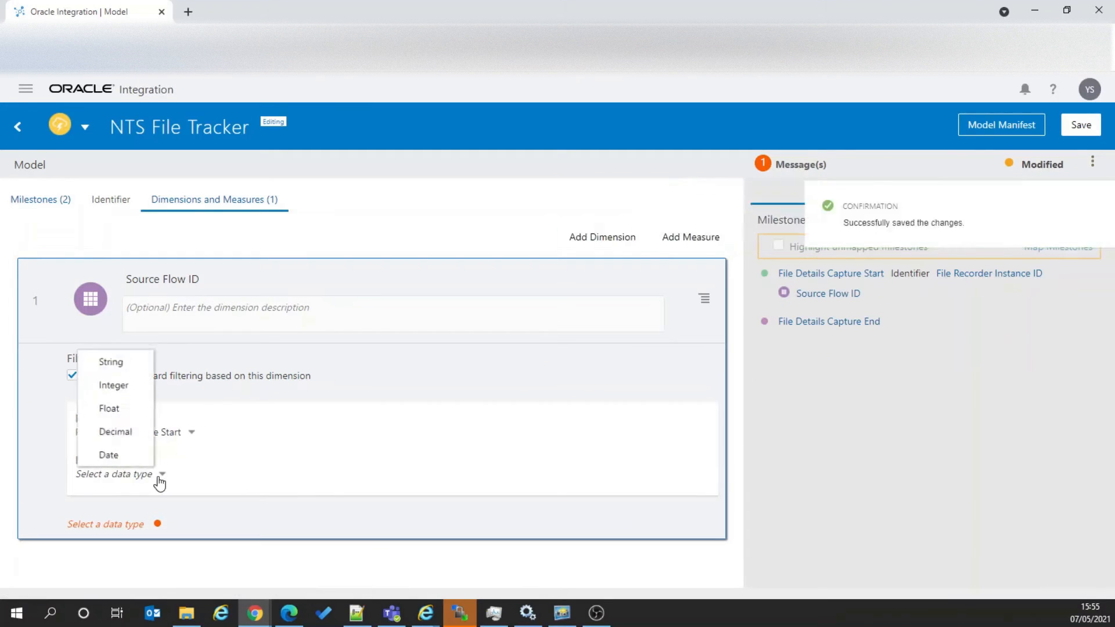
click(114, 362)
click(1078, 133)
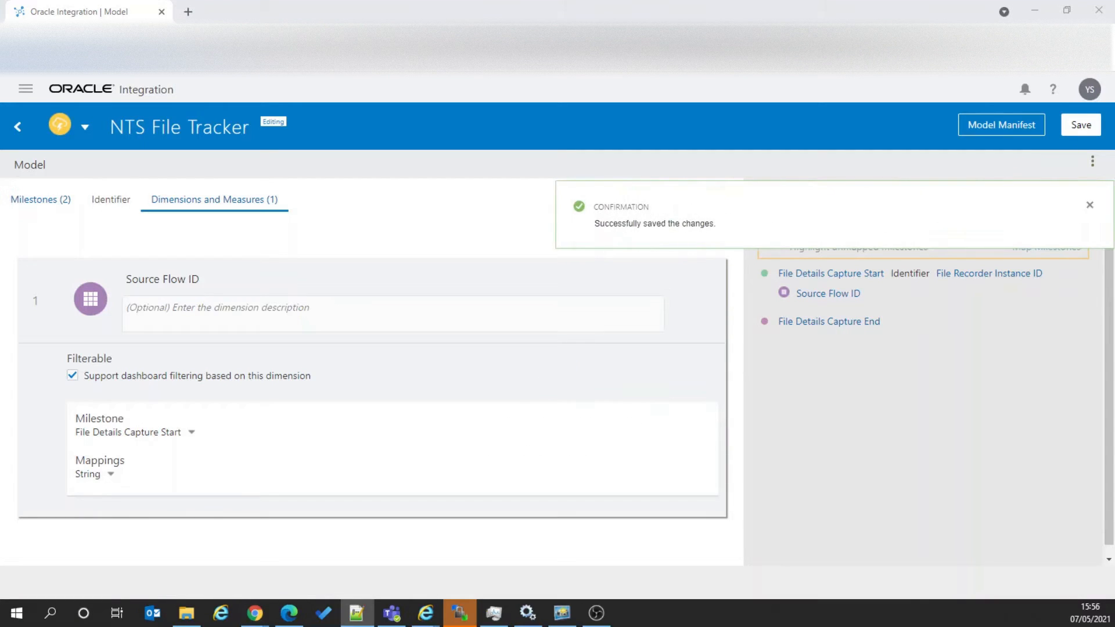
click(1090, 205)
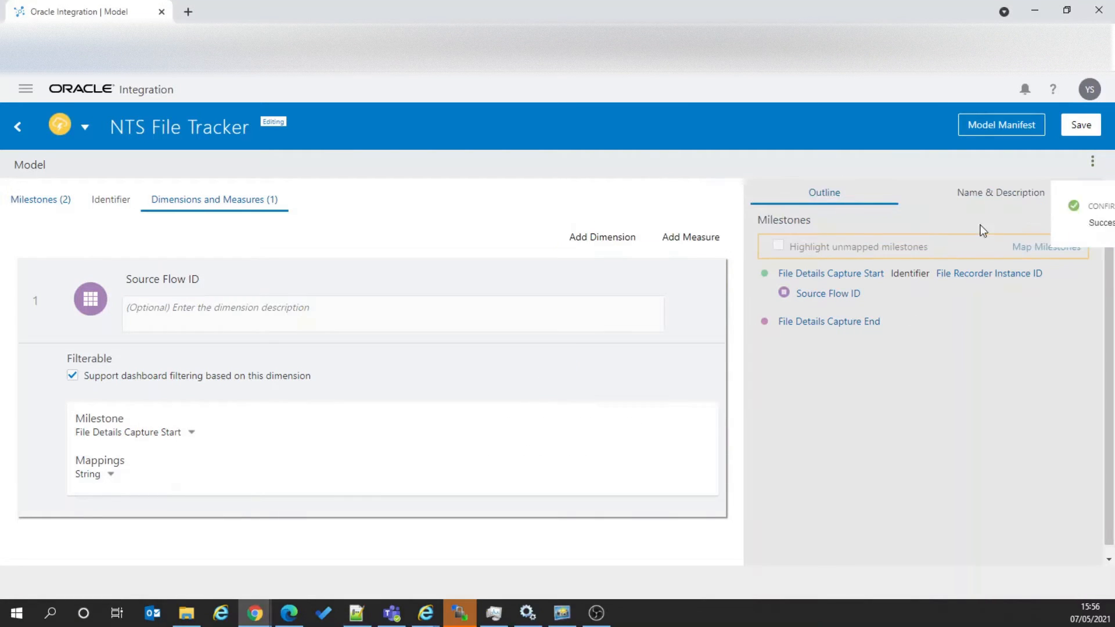
Step: Add a second dimension named "Integration Name" and save the model
click(601, 237)
text(Integration Name)
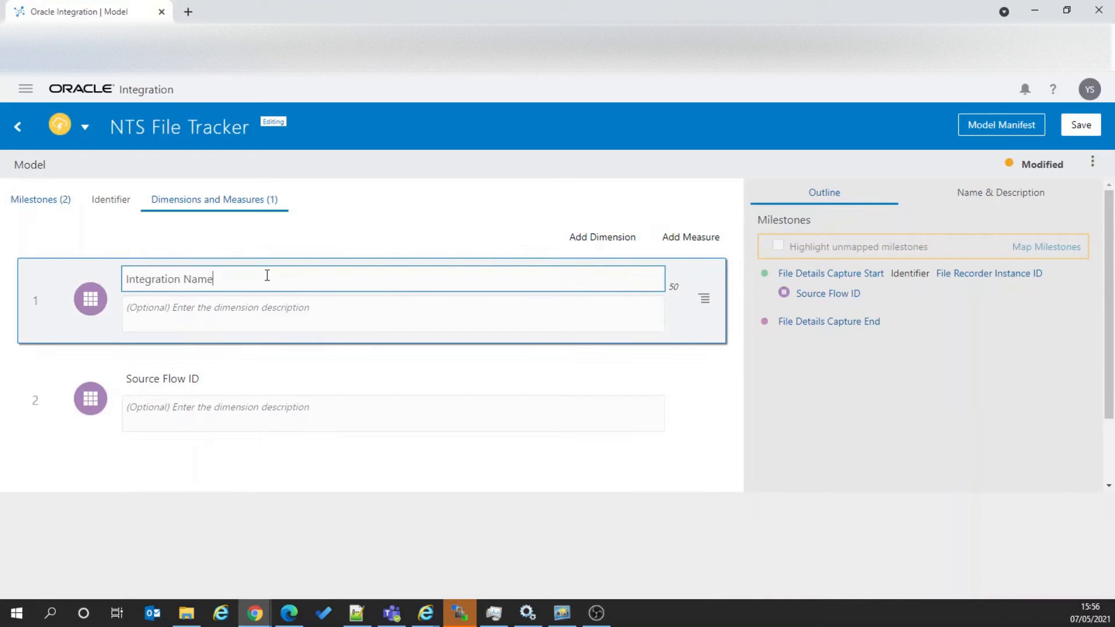
click(1079, 126)
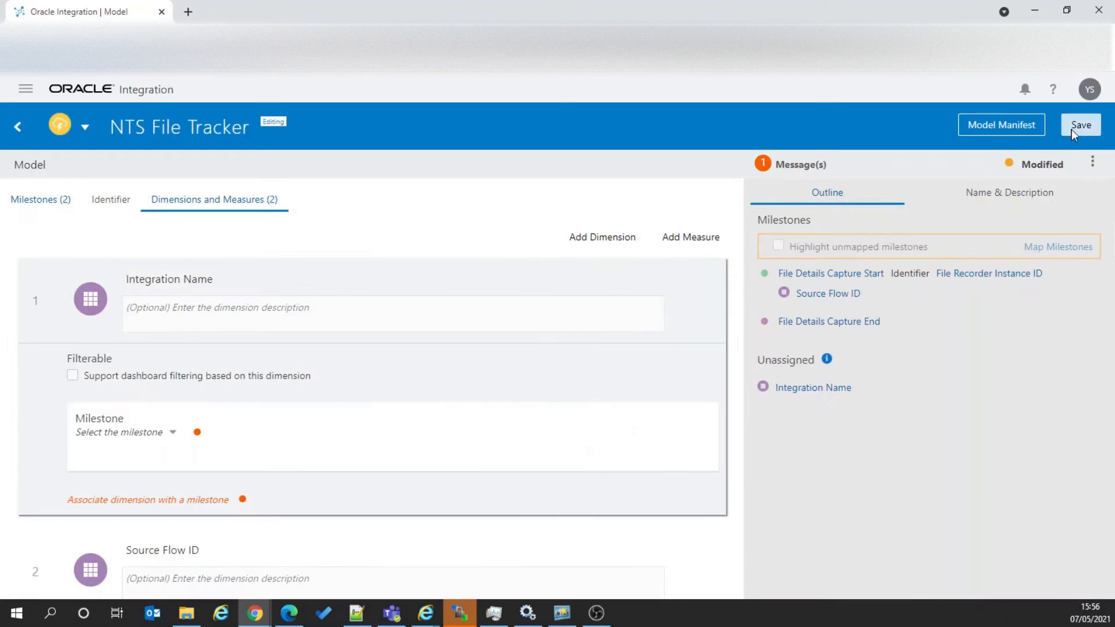
Step: Enable dashboard filtering for the Integration Name dimension, assign it to File Details Capture Start as a String and save
click(73, 376)
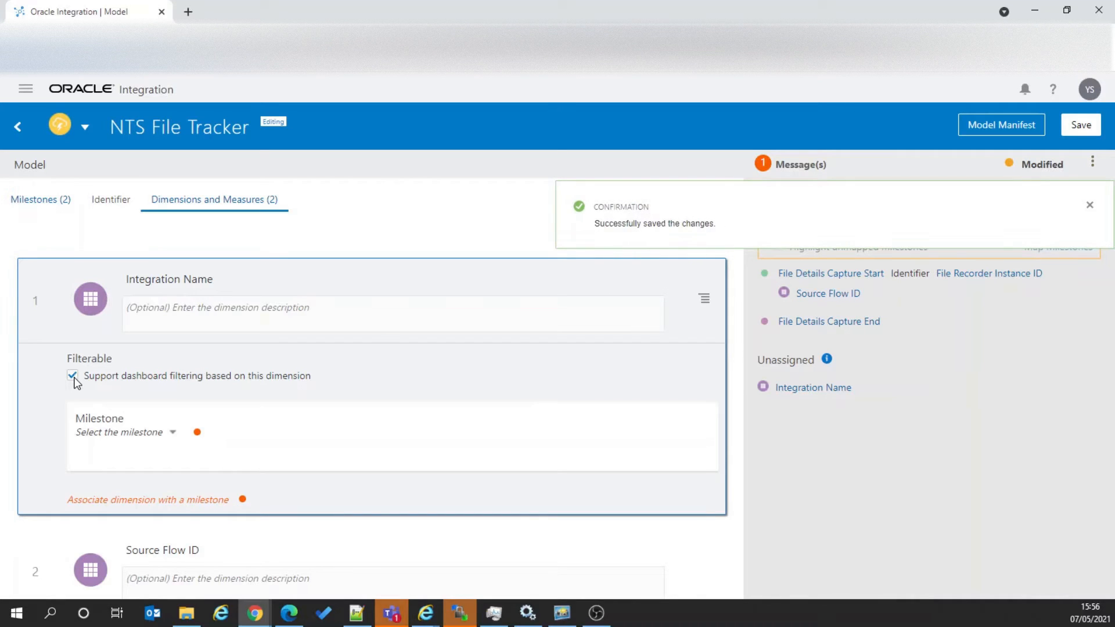
click(173, 433)
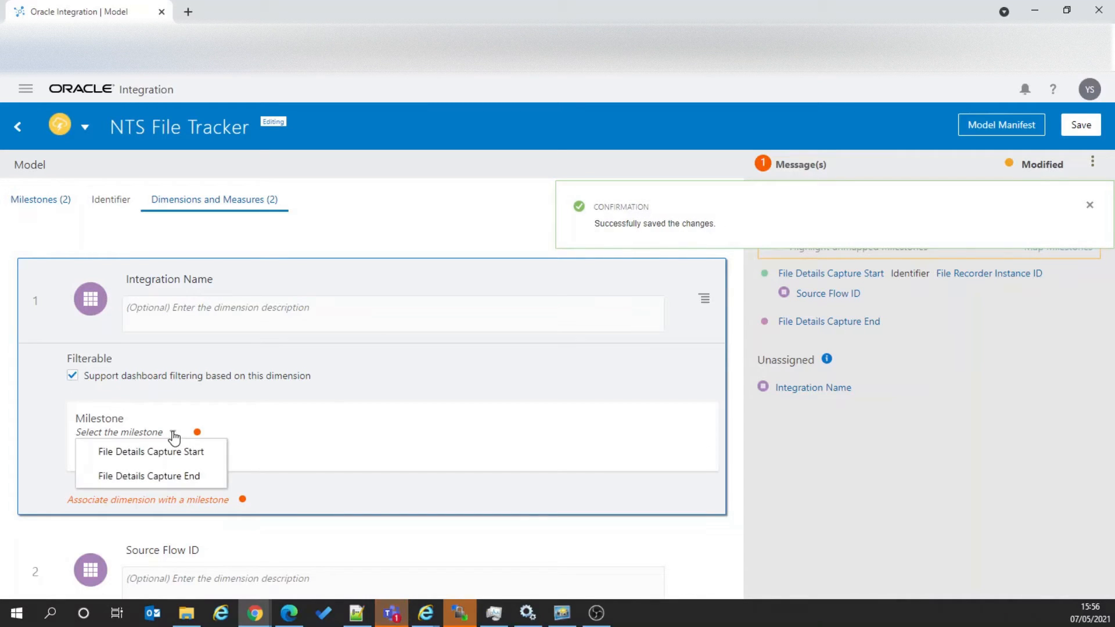
click(172, 452)
click(142, 474)
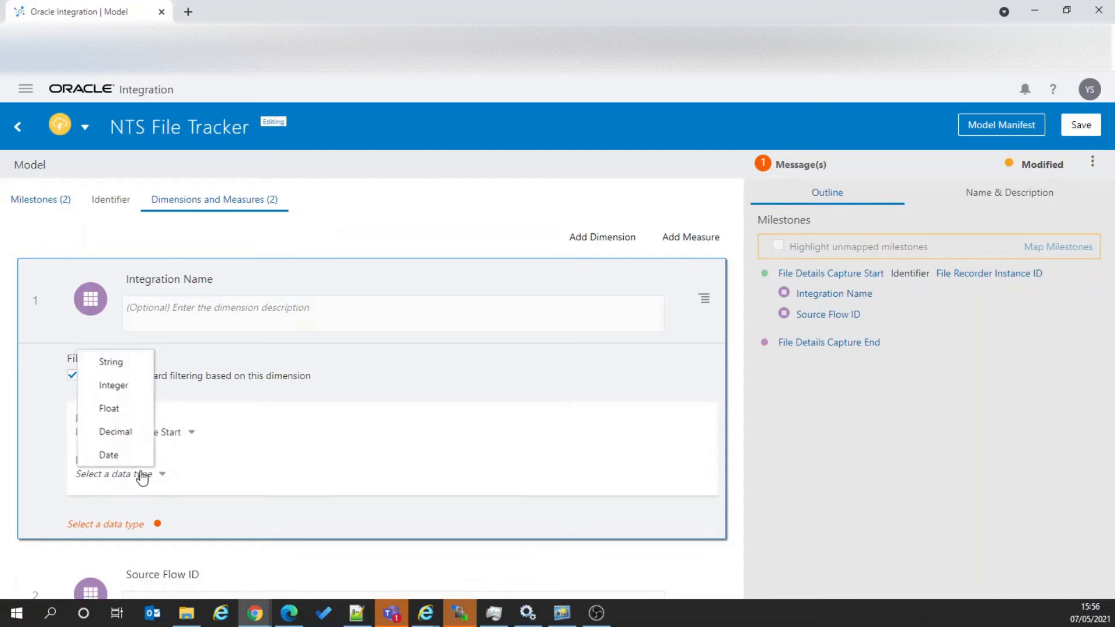
click(123, 357)
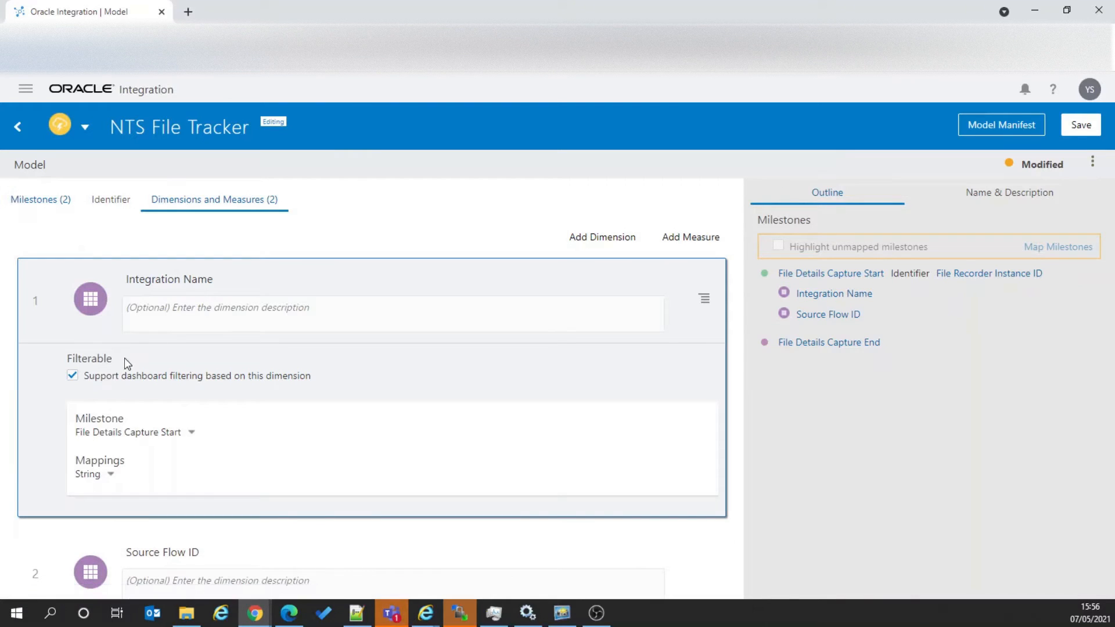
click(1082, 125)
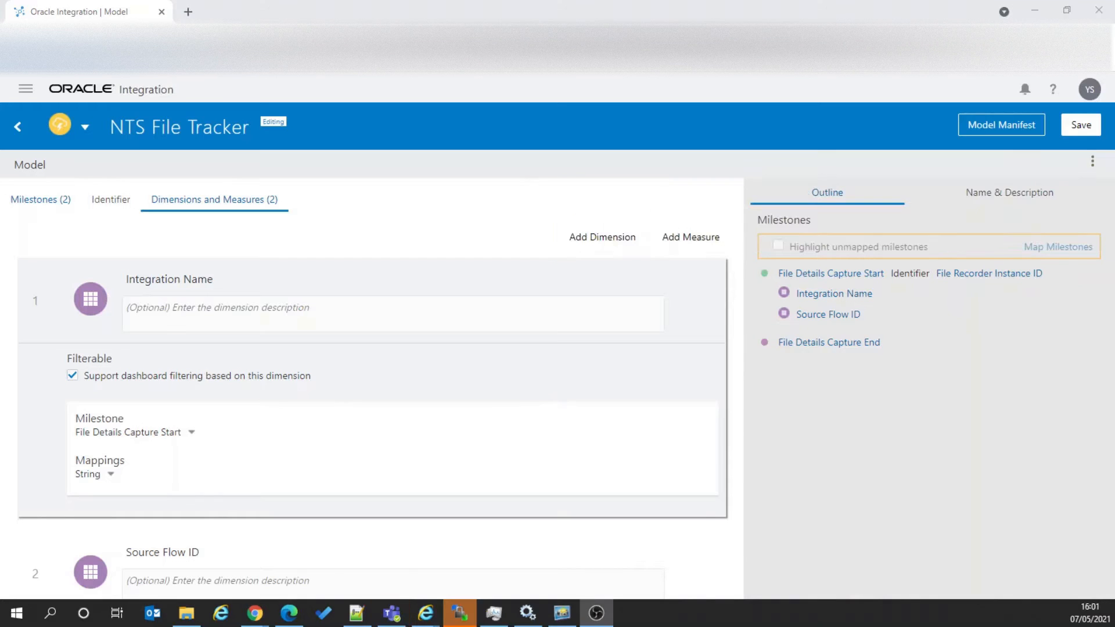
Step: Add a third dimension named "File Name" to the model
click(607, 238)
text(File Name)
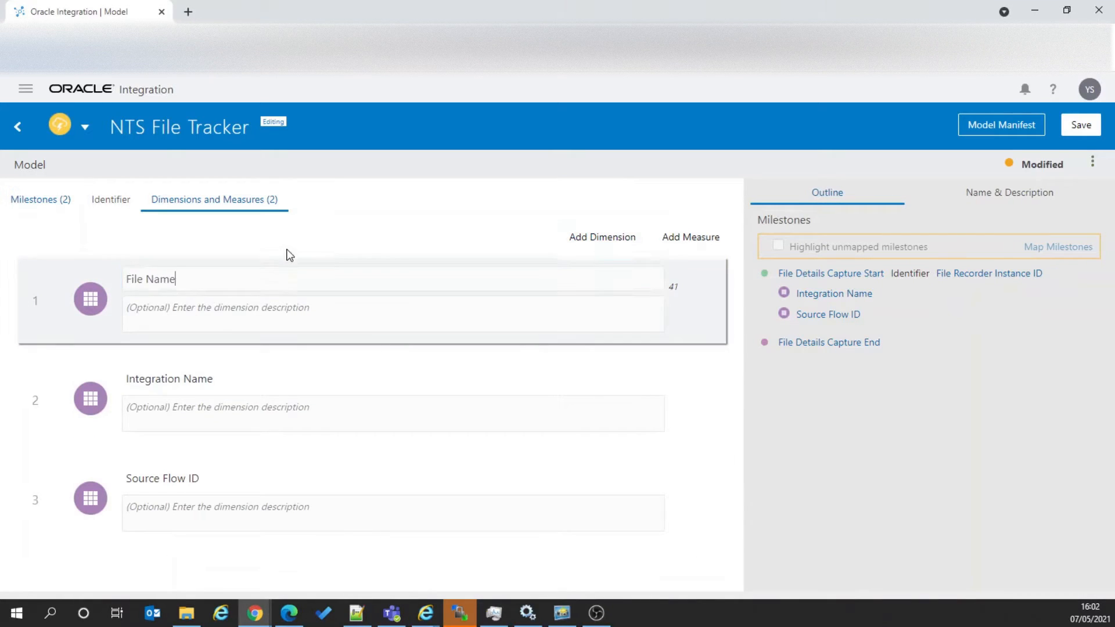
key(Return)
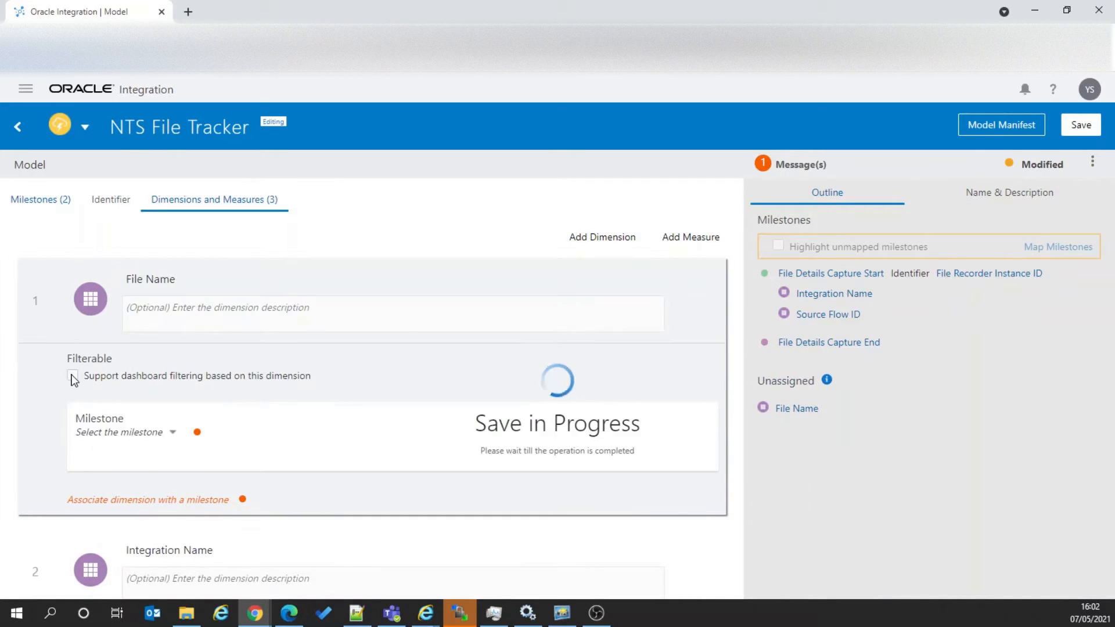
Step: Enable dashboard filtering for the File Name dimension, assign it to File Details Capture Start as a String and save
click(73, 376)
click(173, 432)
click(139, 456)
click(1081, 127)
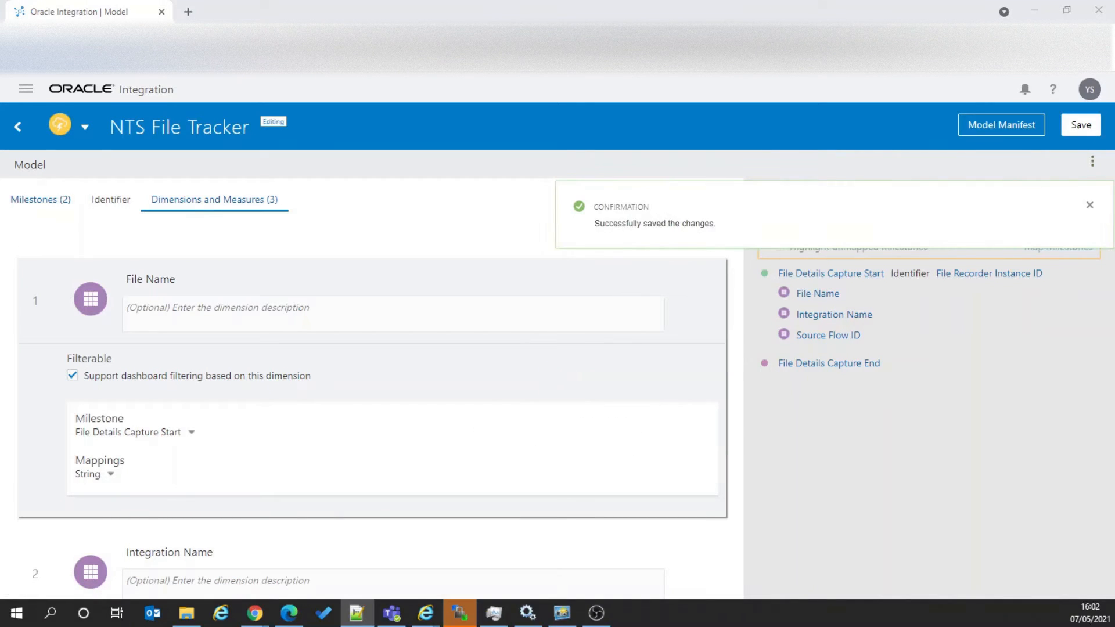
Step: Review the model's identifier, its milestones and the settings of the File Details Capture End milestone
click(114, 210)
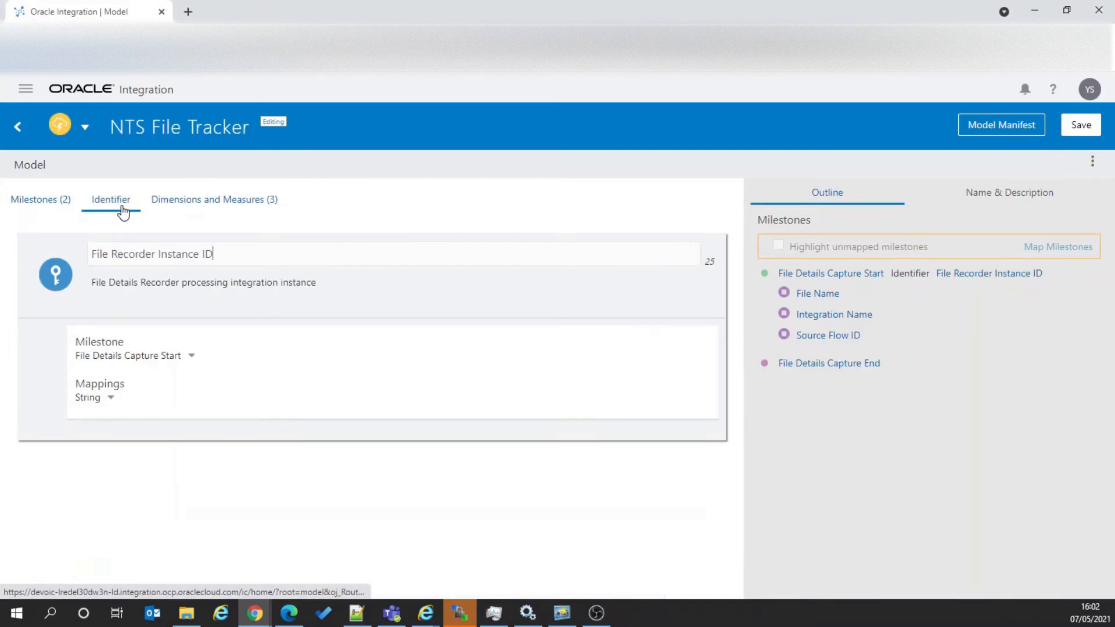
click(60, 205)
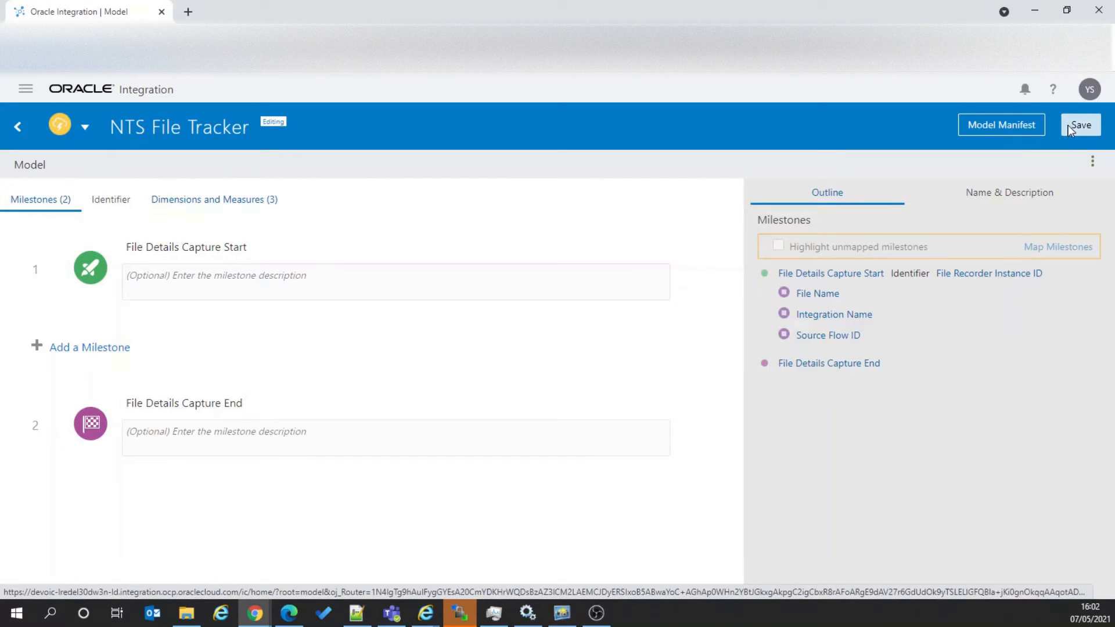
click(99, 418)
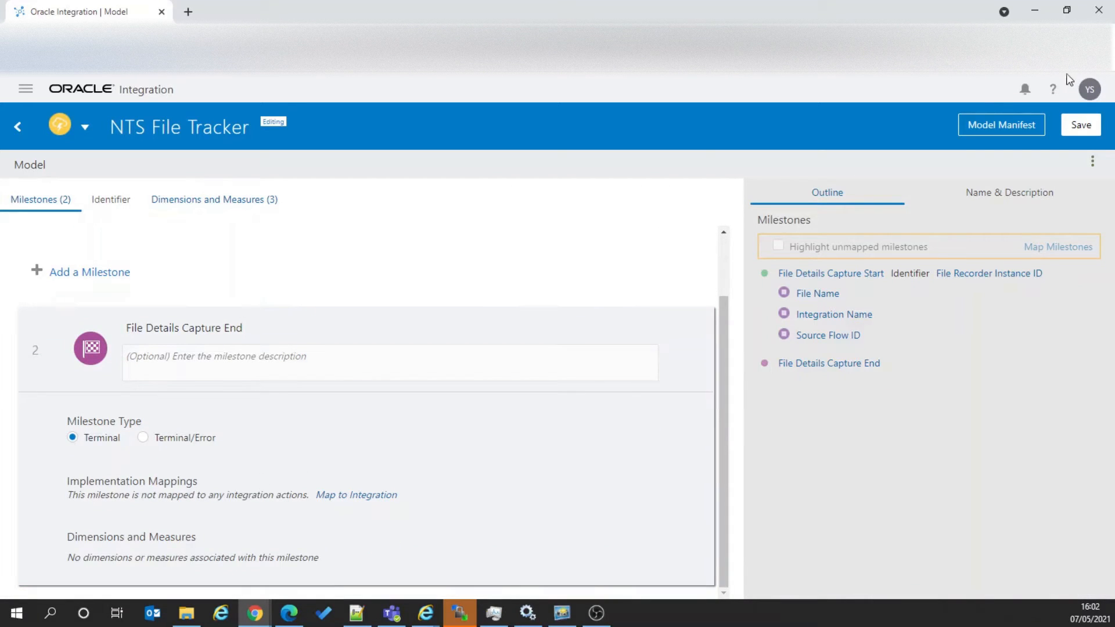
Step: Open the NTS_FILE_DETAILS_RECORDER integration for Insight mapping with the NTS File Tracker model and expand the File Details Capture Start milestone
click(1061, 248)
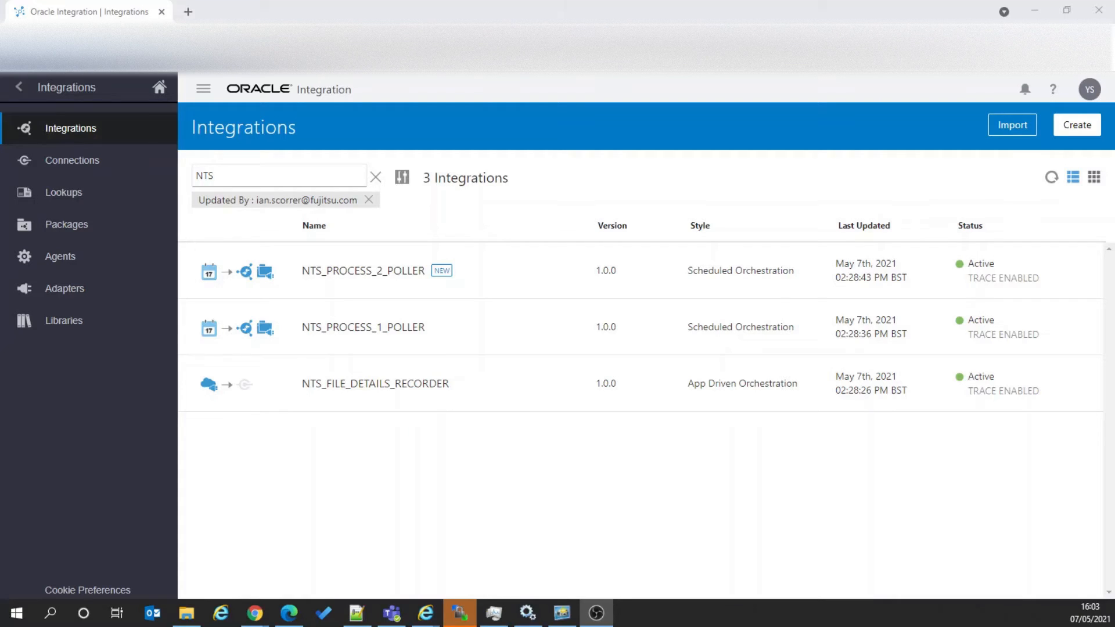
mouse_move(946, 383)
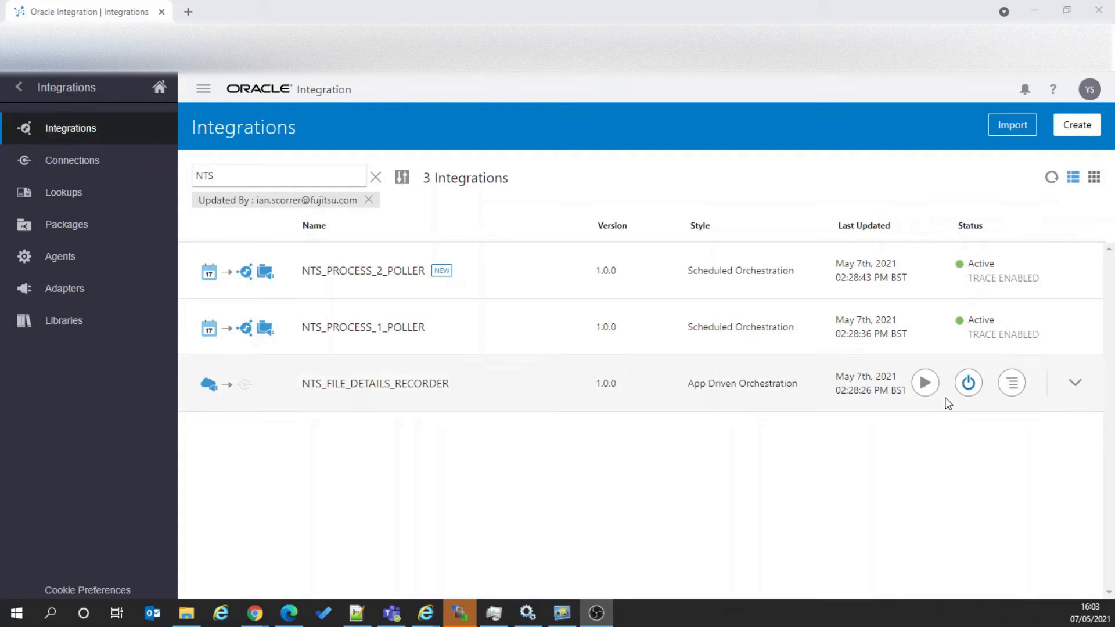
click(1012, 385)
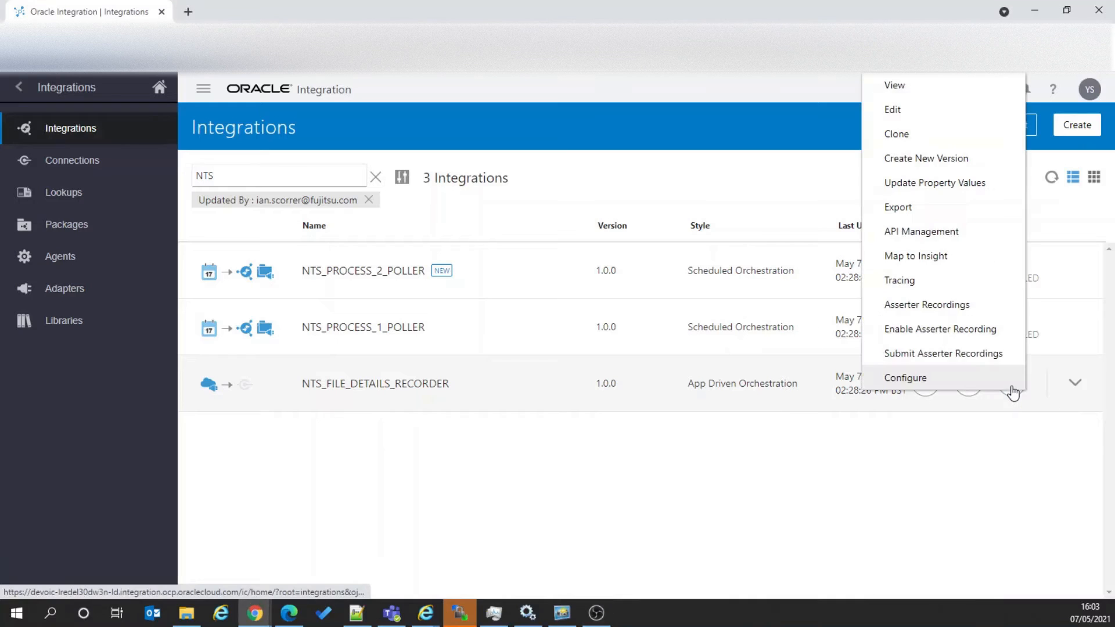
click(933, 264)
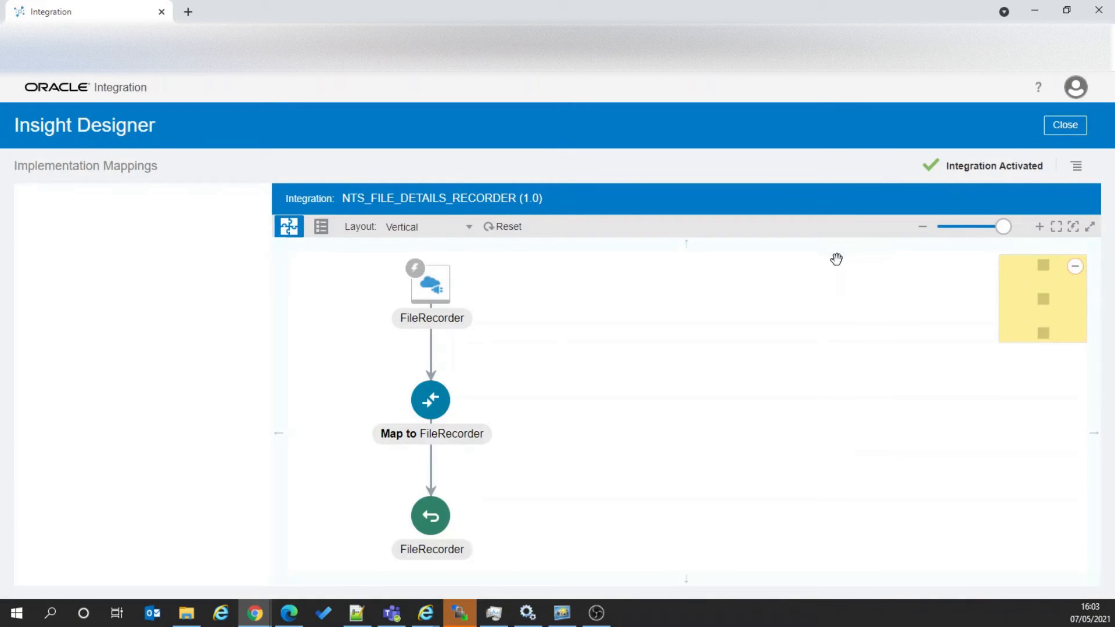
click(106, 355)
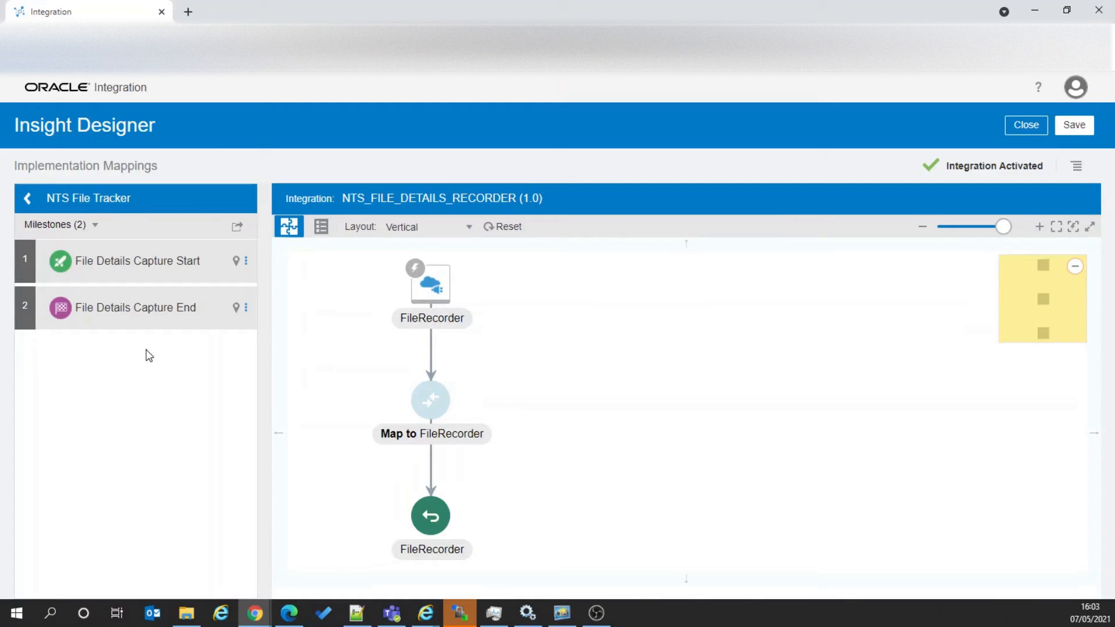
click(27, 267)
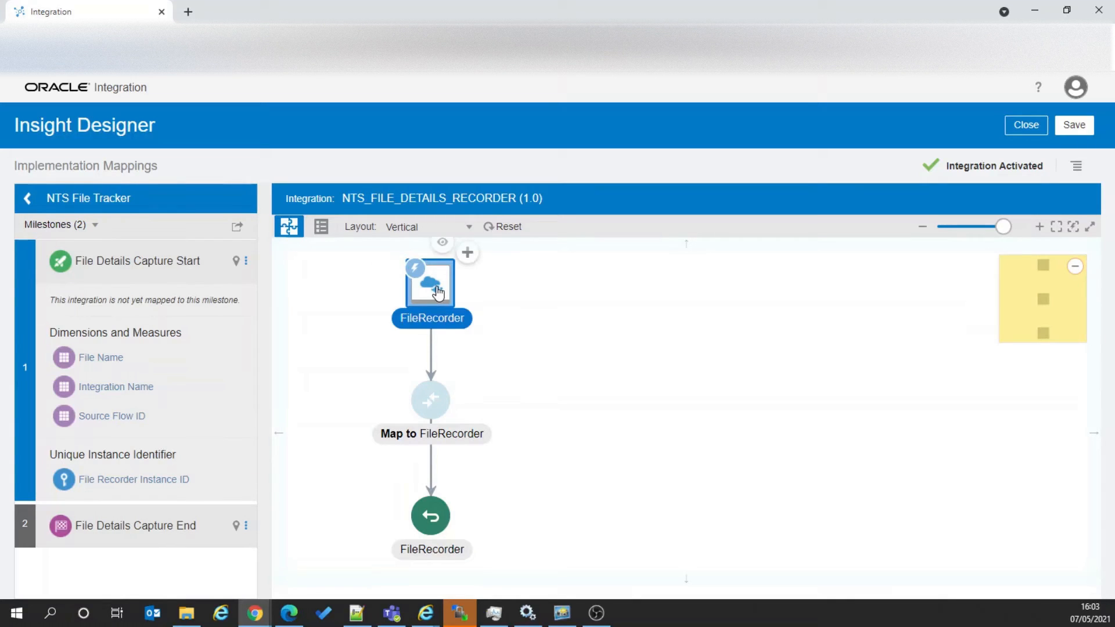
Step: Map the File Details Capture Start milestone to the FileRecorder trigger and File Details Capture End to the FileRecorder reply
click(470, 265)
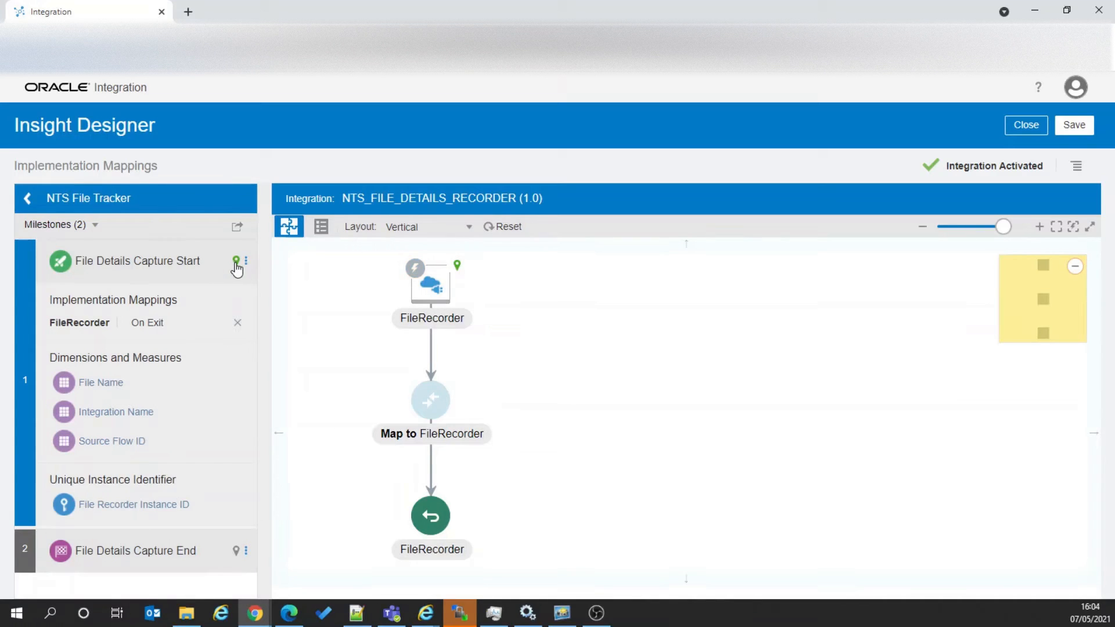
mouse_move(236, 269)
click(27, 560)
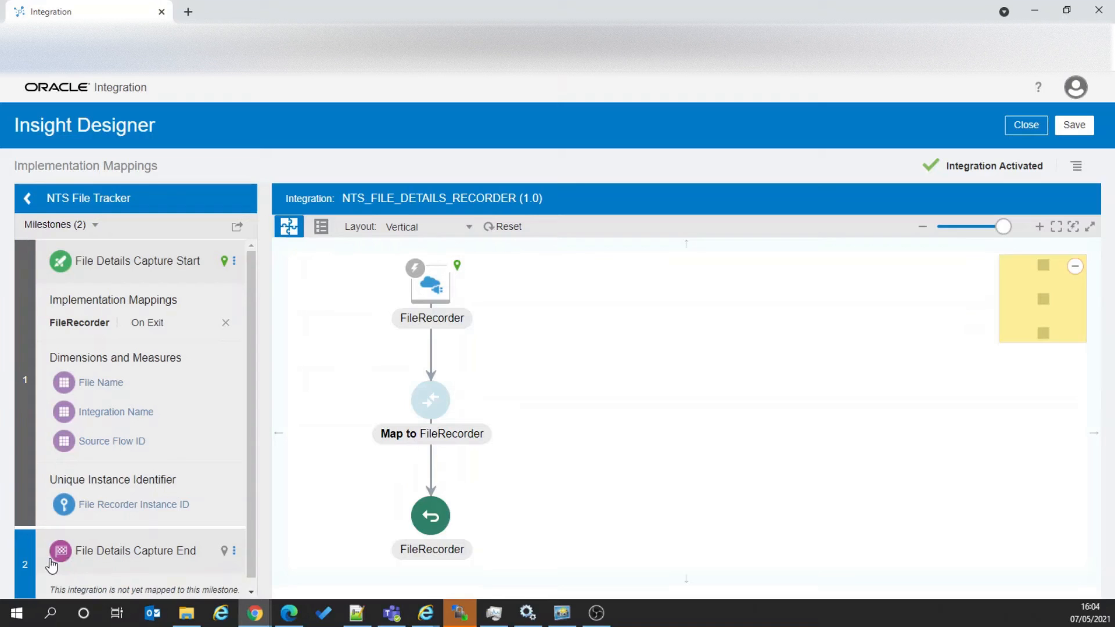
click(430, 515)
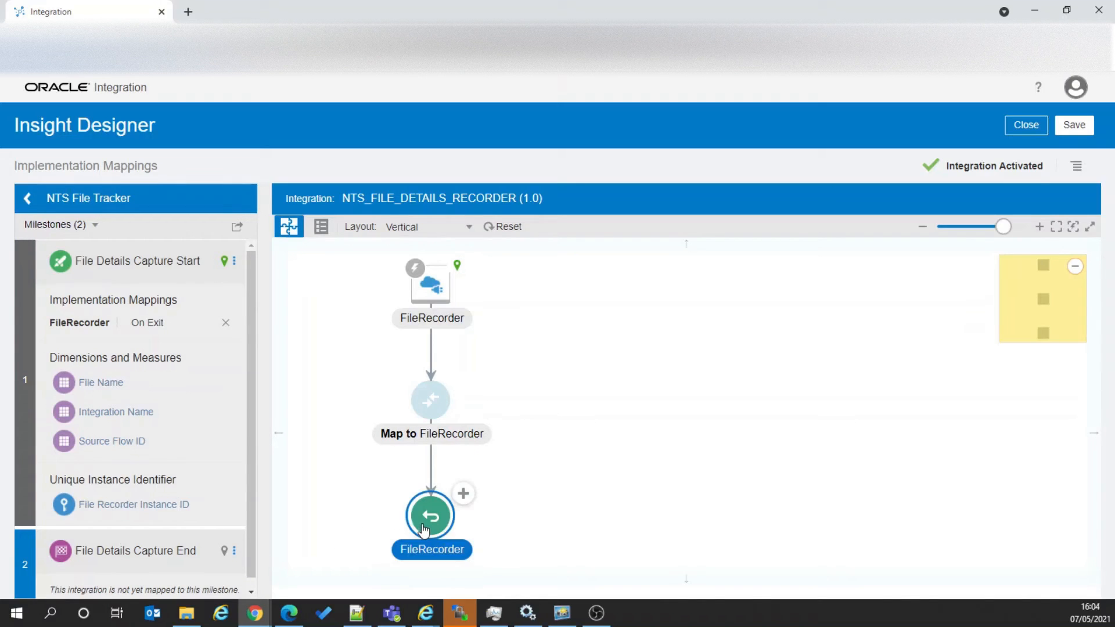
click(463, 494)
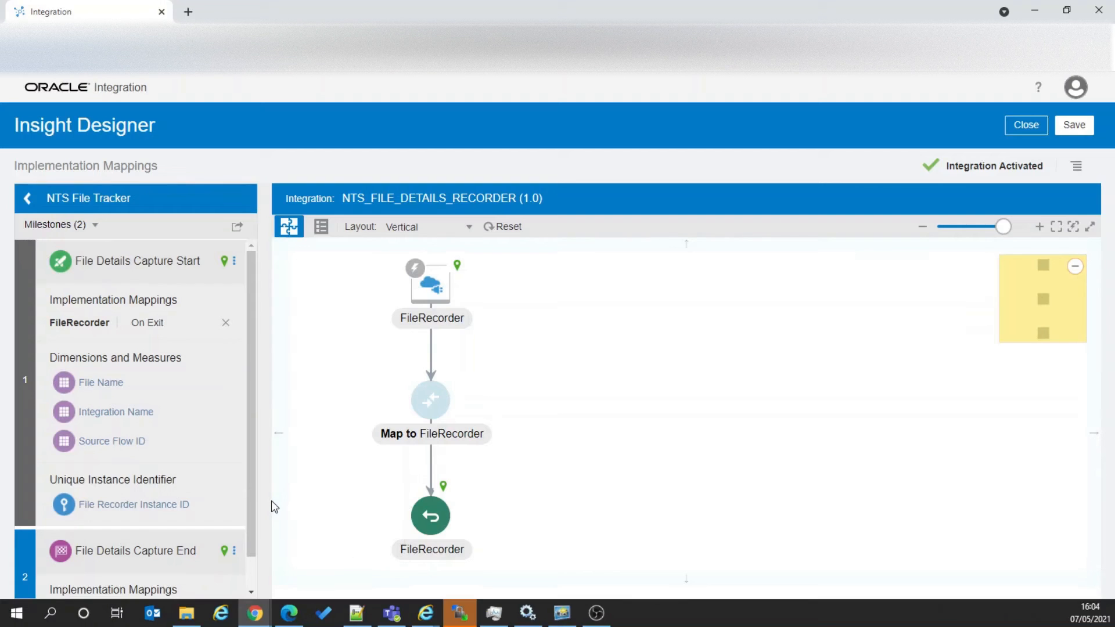
Step: Define the File Name dimension's extraction criteria with the fileName element under request-wrapper/file, and validate the expression
click(94, 225)
click(90, 270)
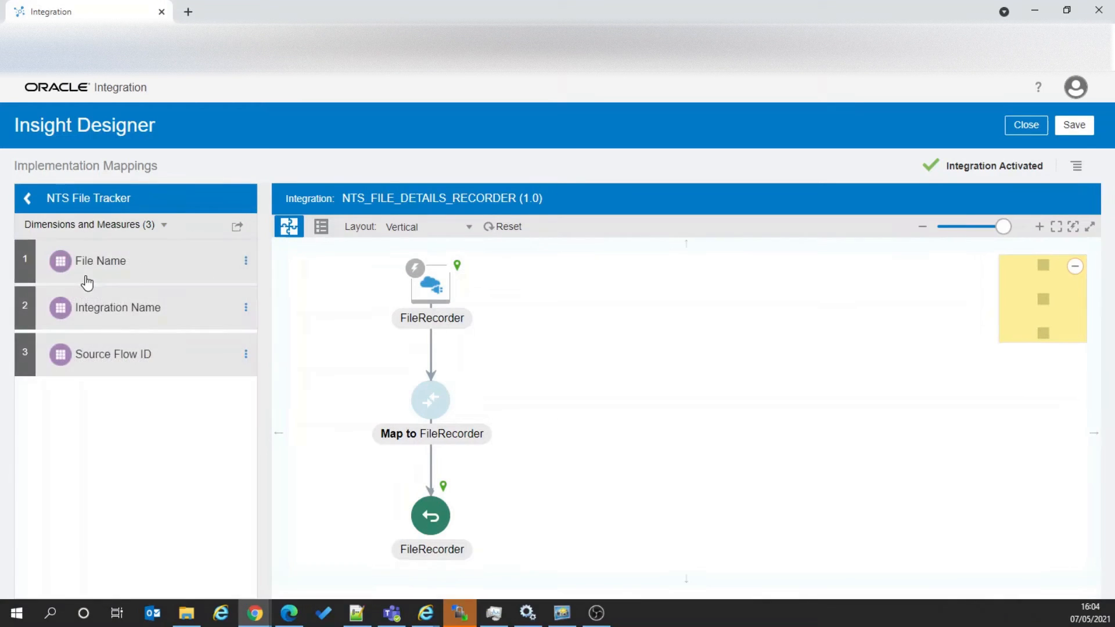
click(109, 266)
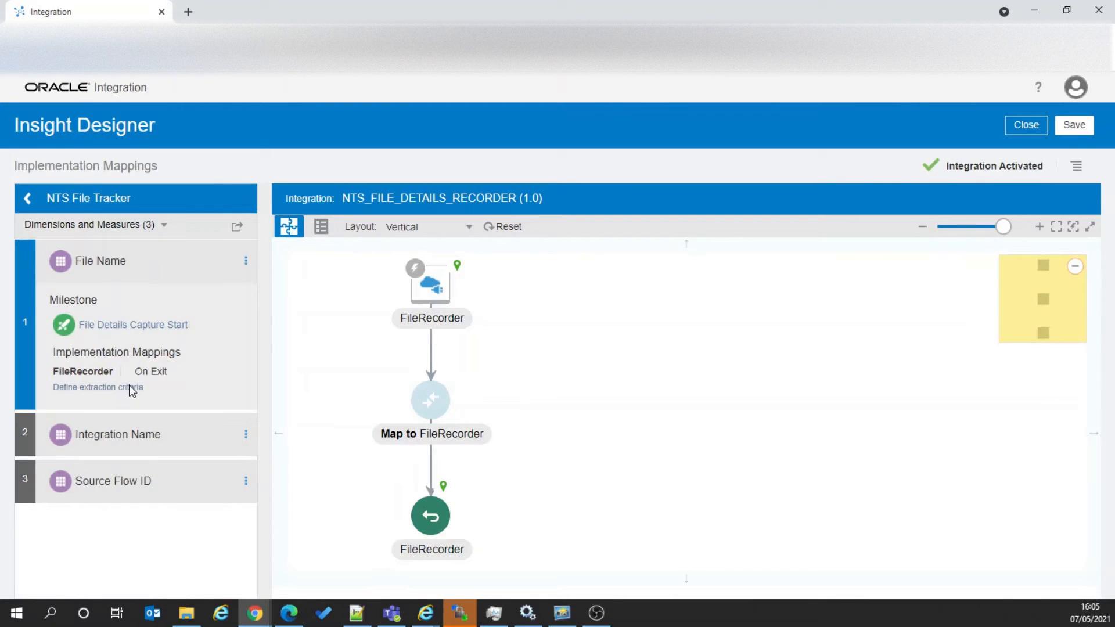
click(129, 388)
click(61, 377)
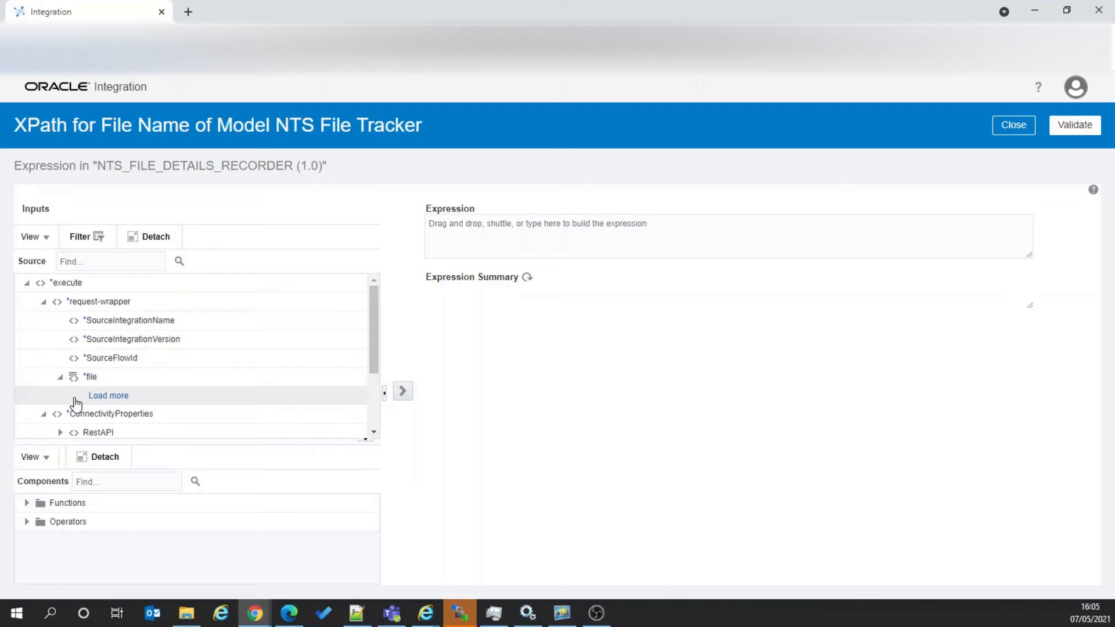
click(119, 397)
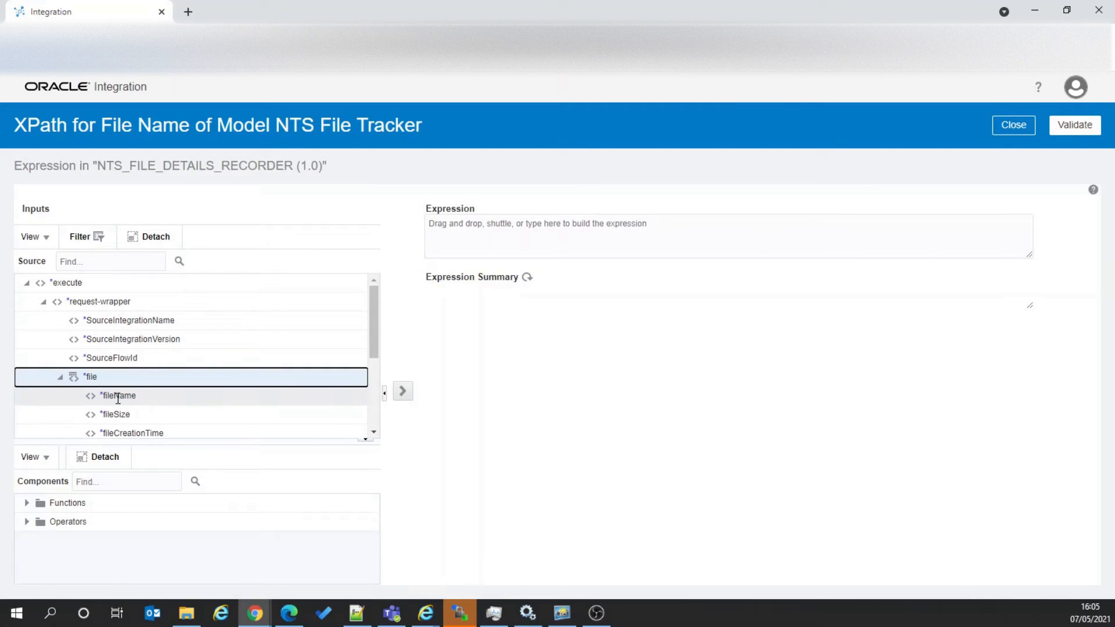
drag(126, 399, 544, 241)
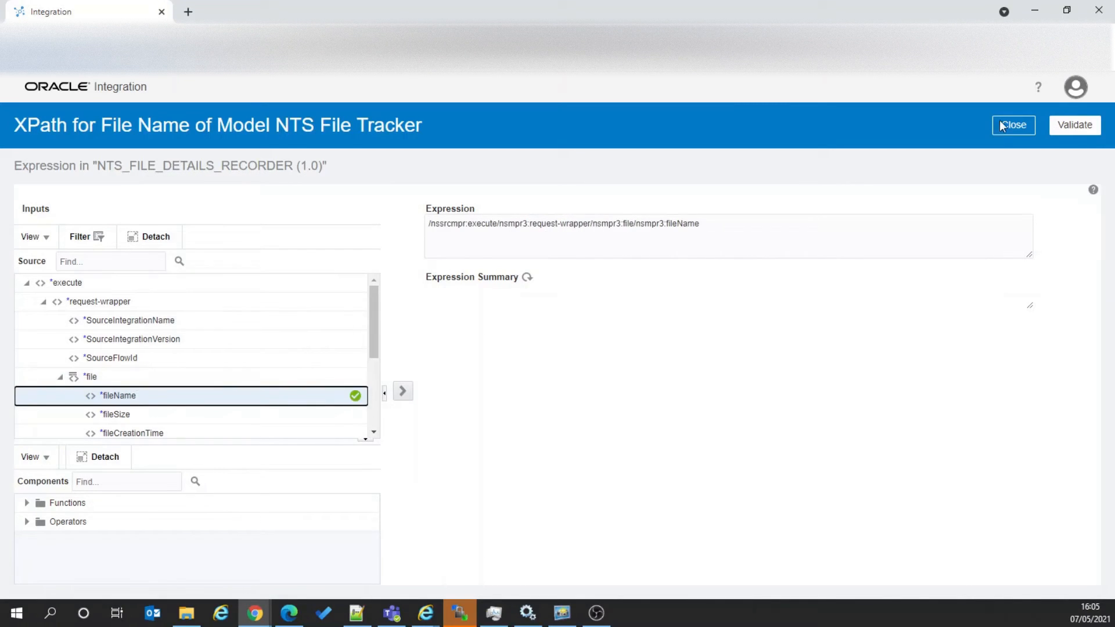
click(1075, 125)
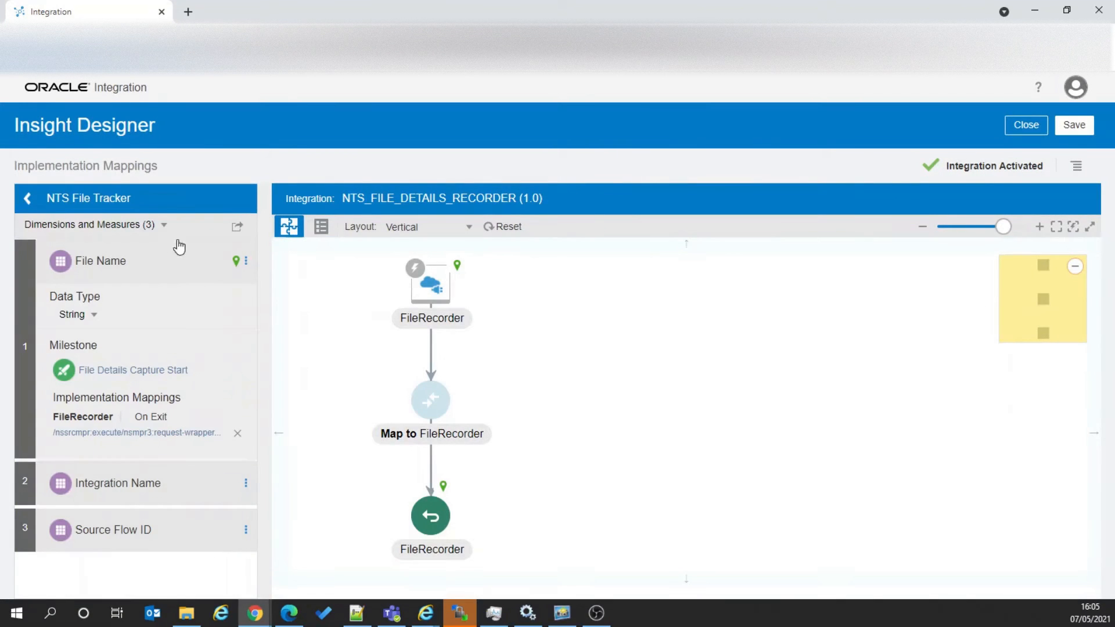
Step: Define the Integration Name dimension's extraction criteria with the SourceIntegrationName element and validate the expression
click(121, 488)
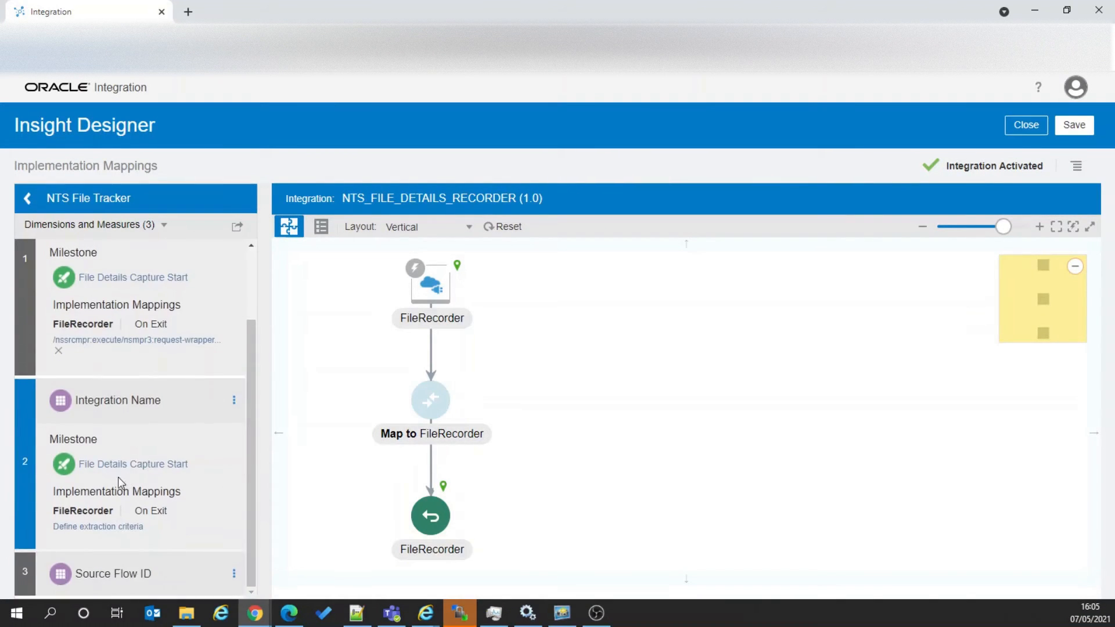
click(117, 532)
drag(139, 321, 588, 251)
click(1075, 125)
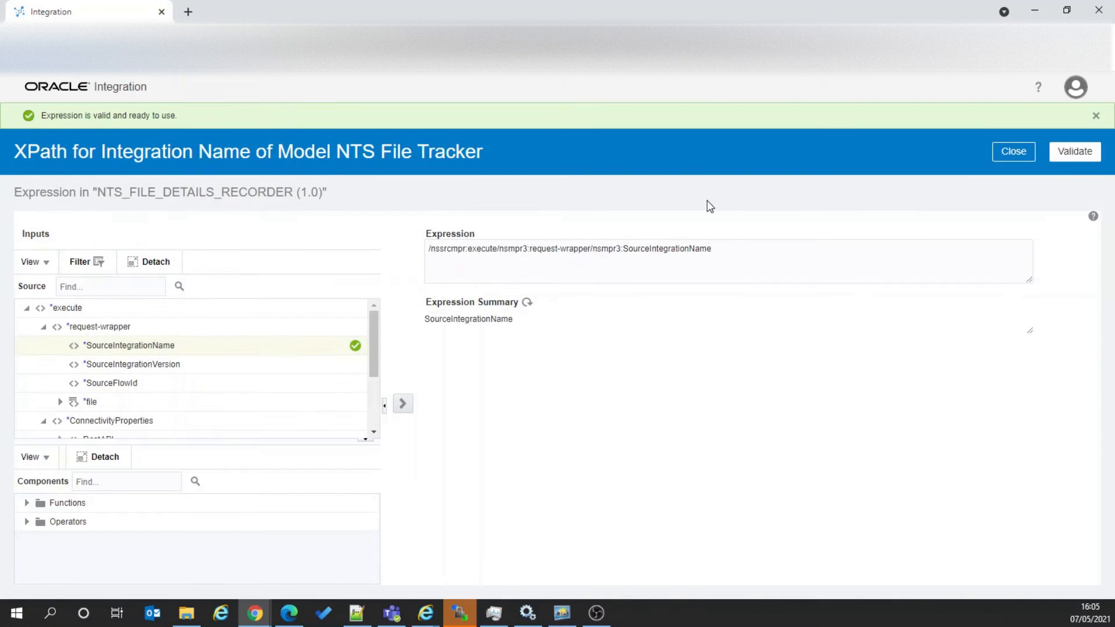
click(1013, 152)
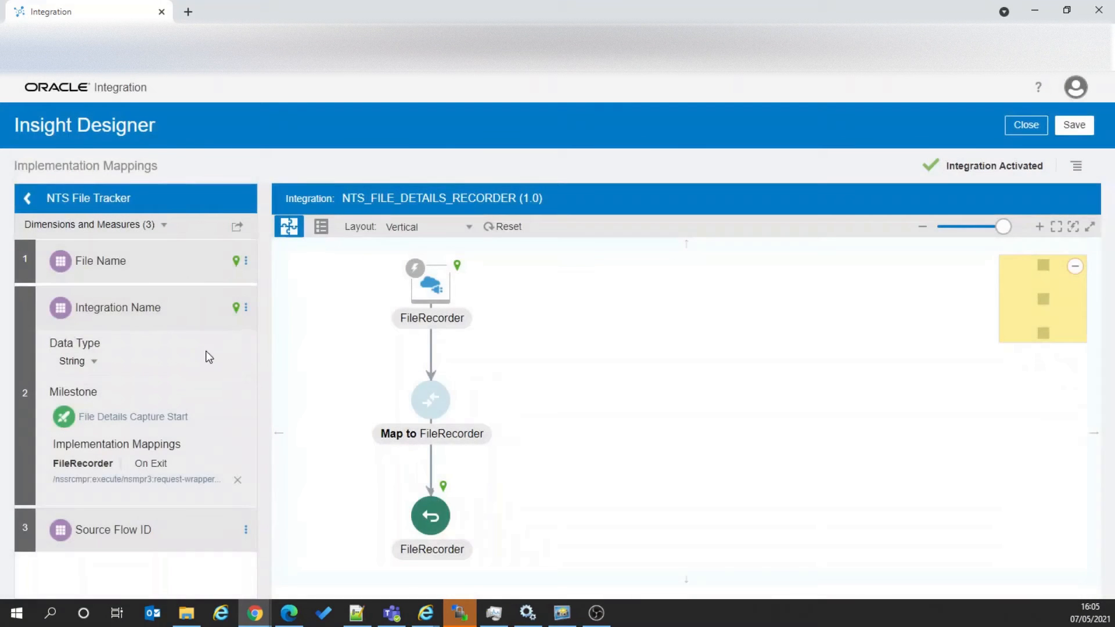
Step: Define the Source Flow ID dimension's extraction criteria with the SourceFlowId element and validate the expression
click(132, 531)
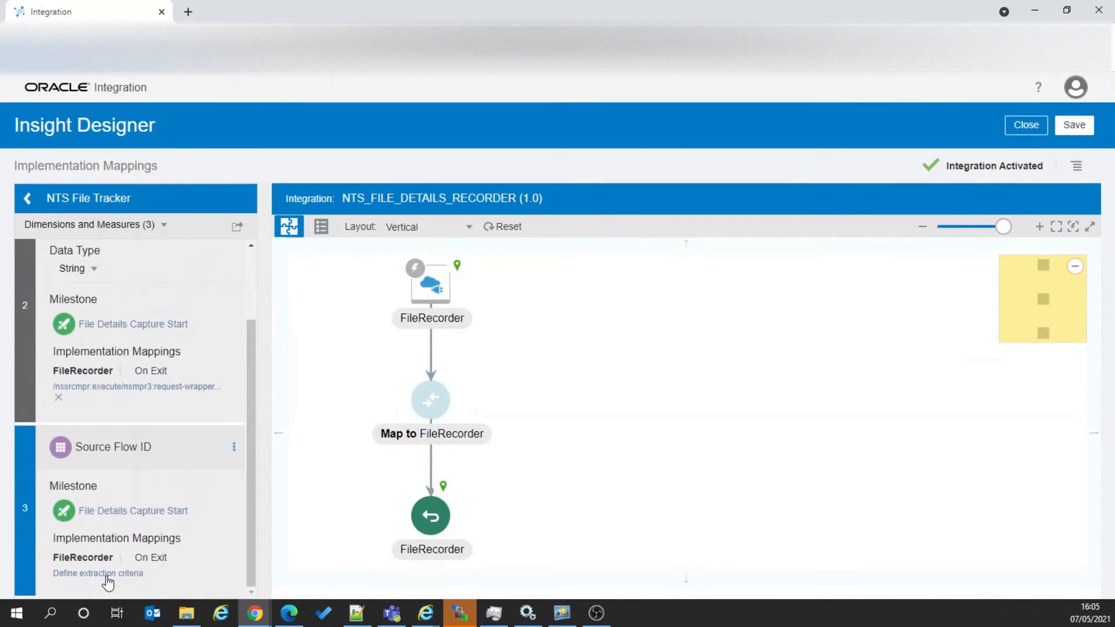
click(125, 574)
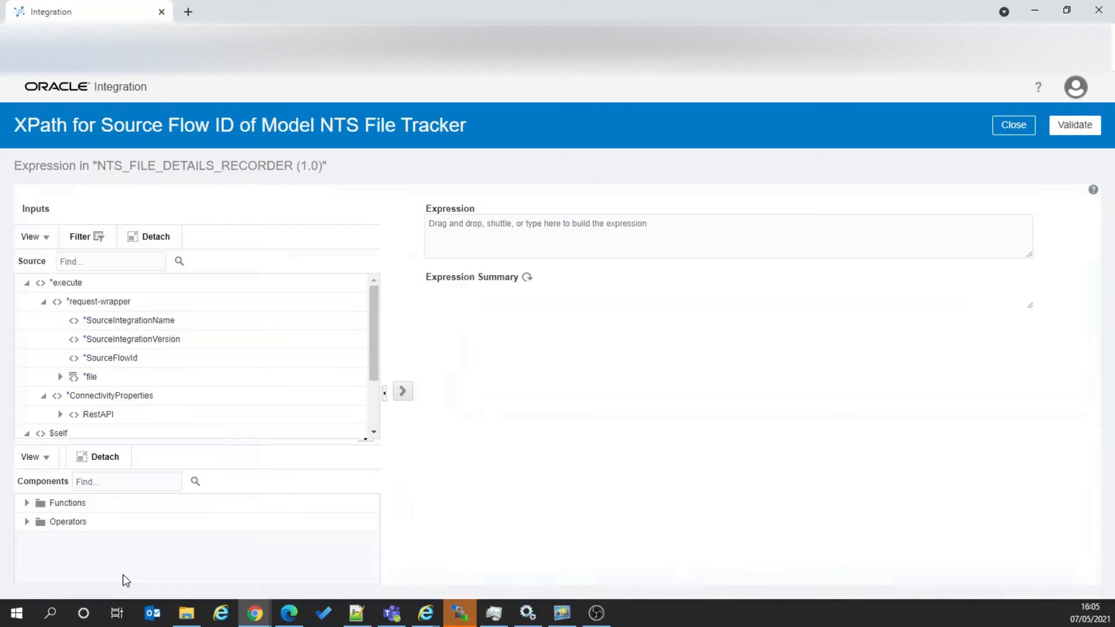
drag(139, 358, 511, 252)
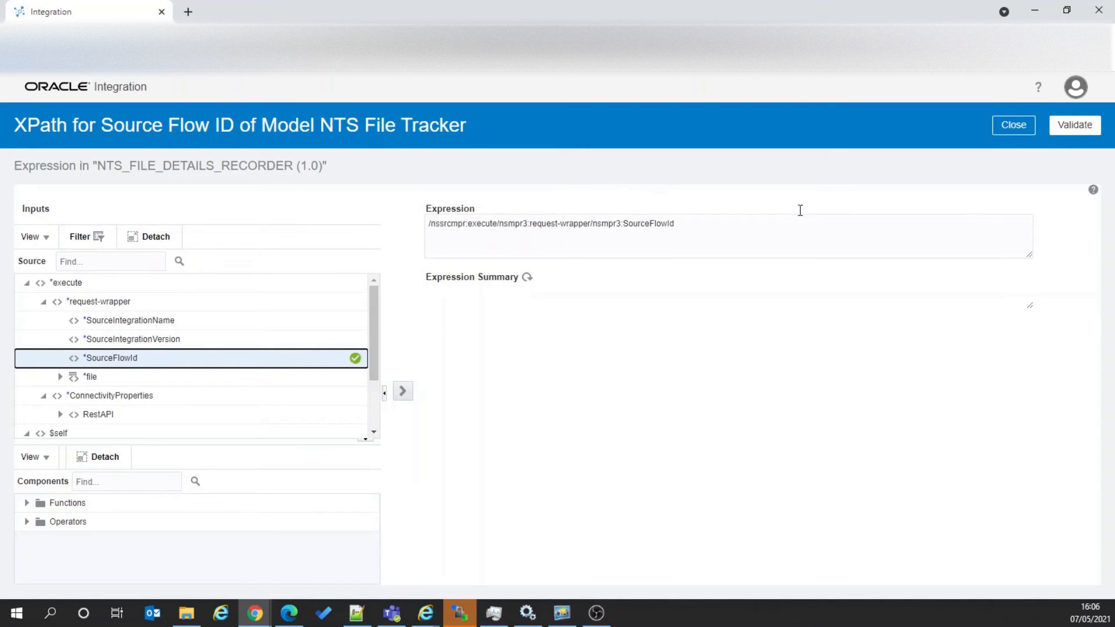
click(1075, 125)
click(1016, 152)
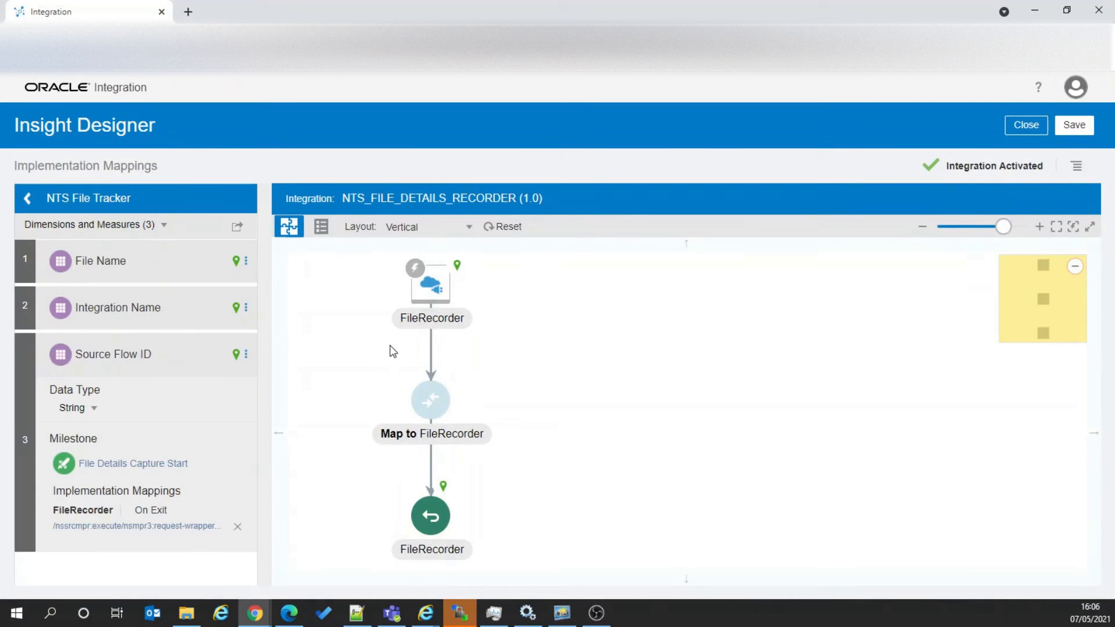
Step: Define the File Recorder Instance ID identifier's extraction criteria with instanceId from the $self runtime metadata, and validate the expression
click(164, 228)
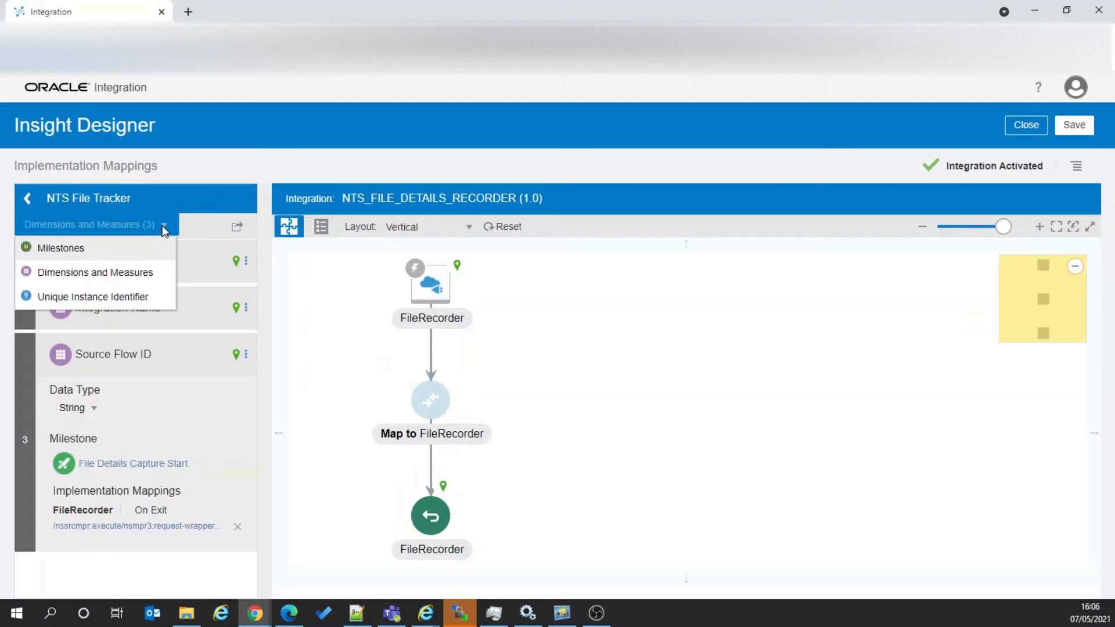
click(107, 301)
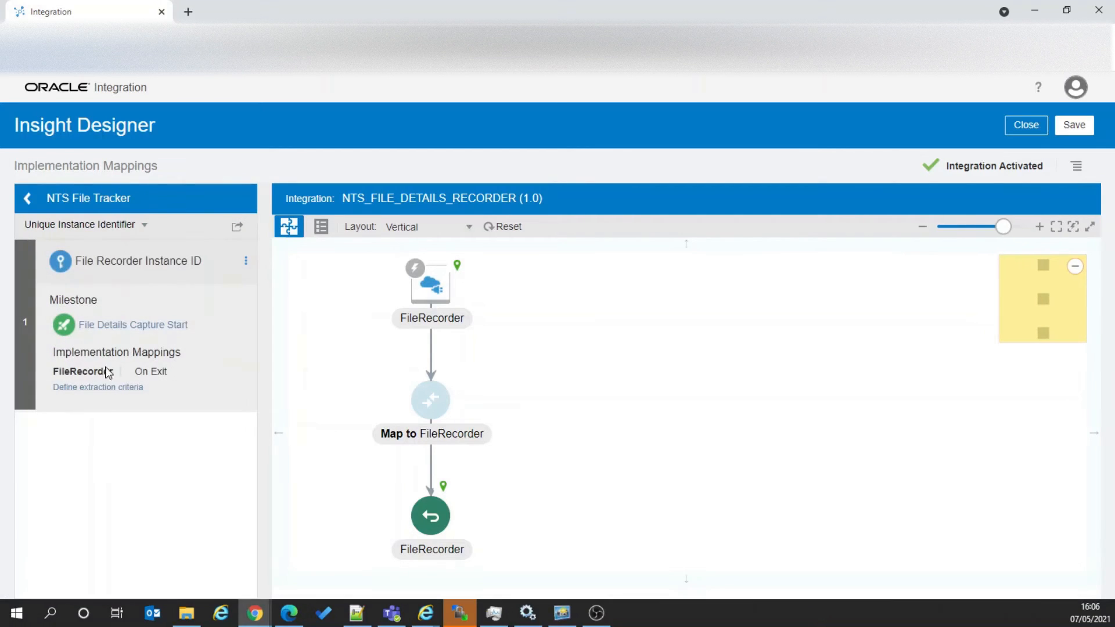
click(101, 388)
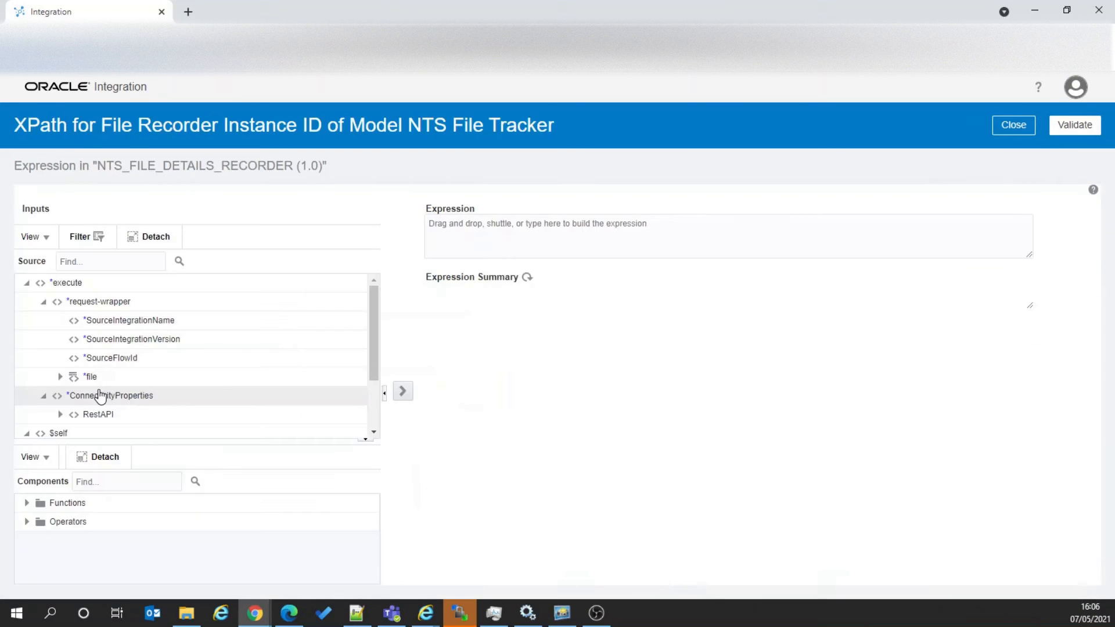
scroll(100, 397, down, 3)
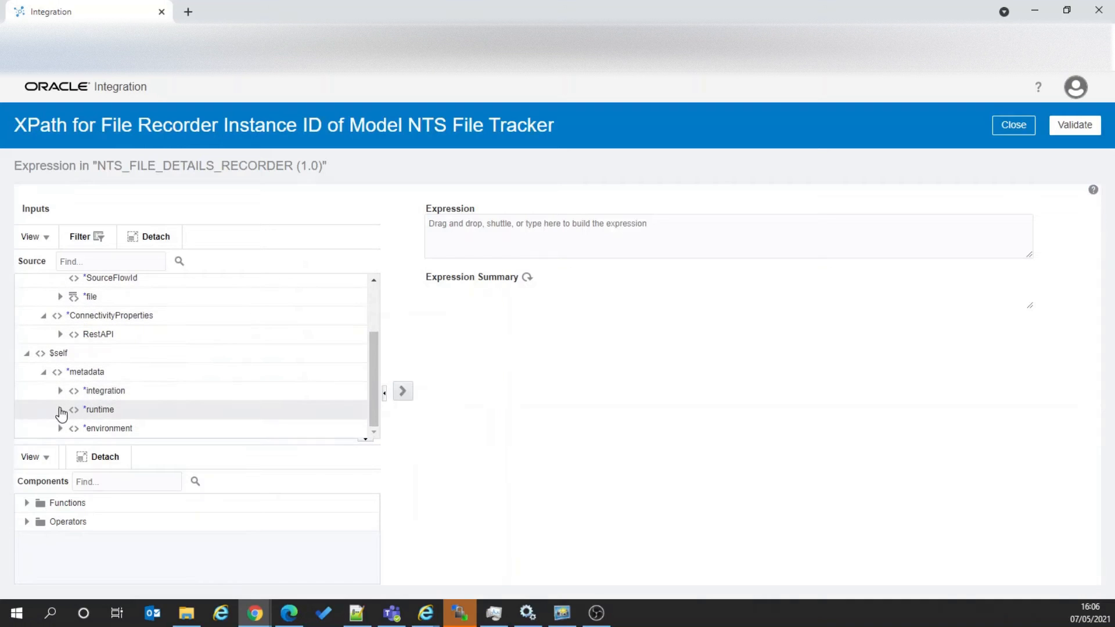
click(61, 410)
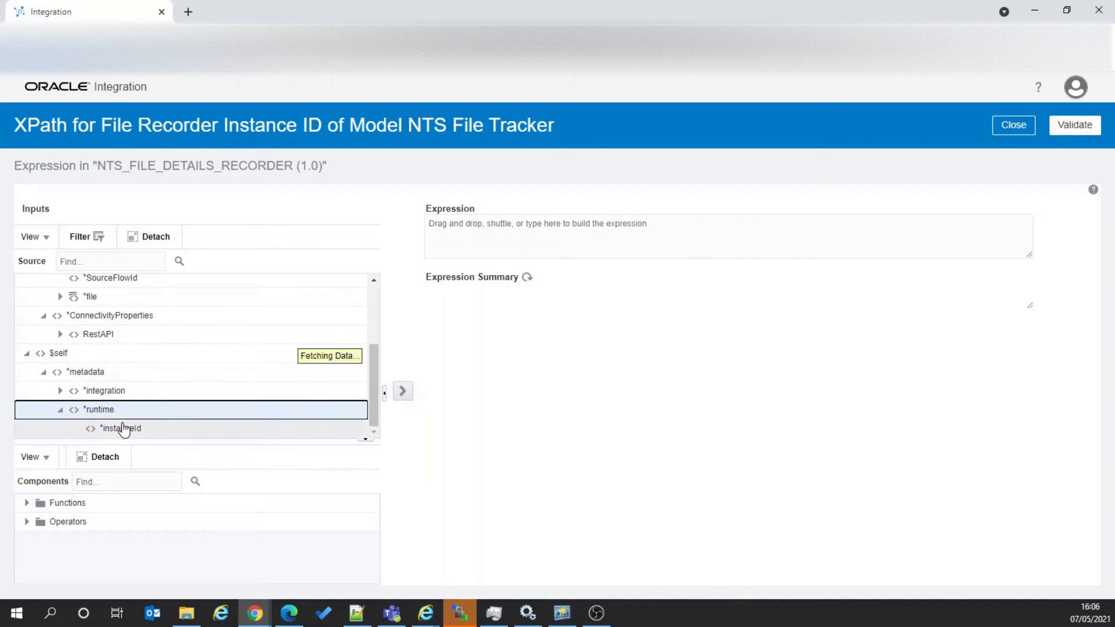
drag(124, 391, 548, 233)
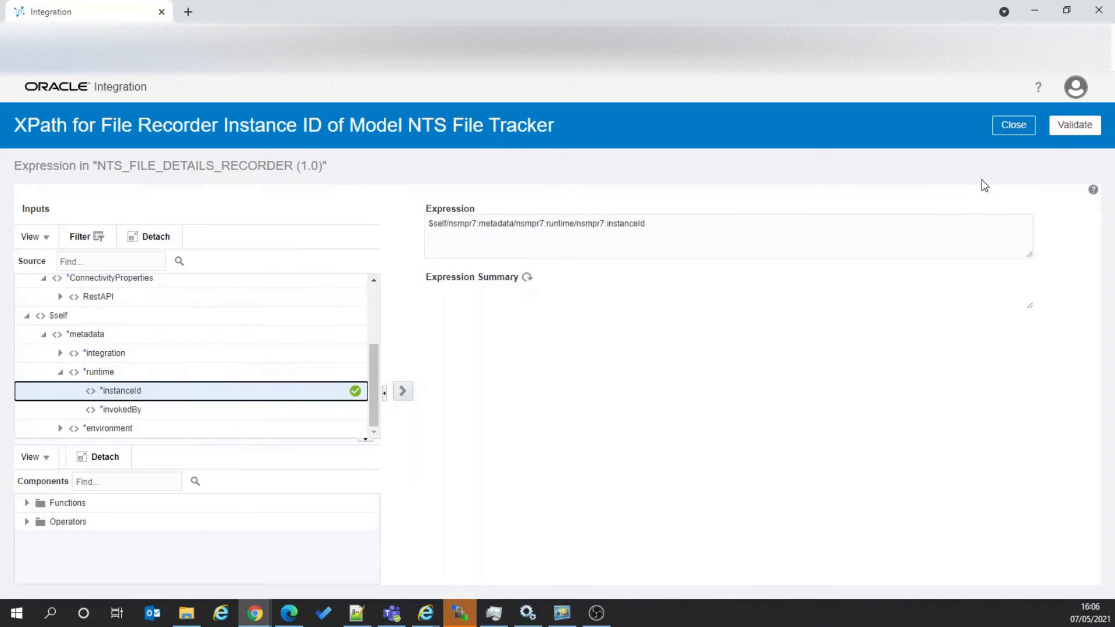
click(1075, 126)
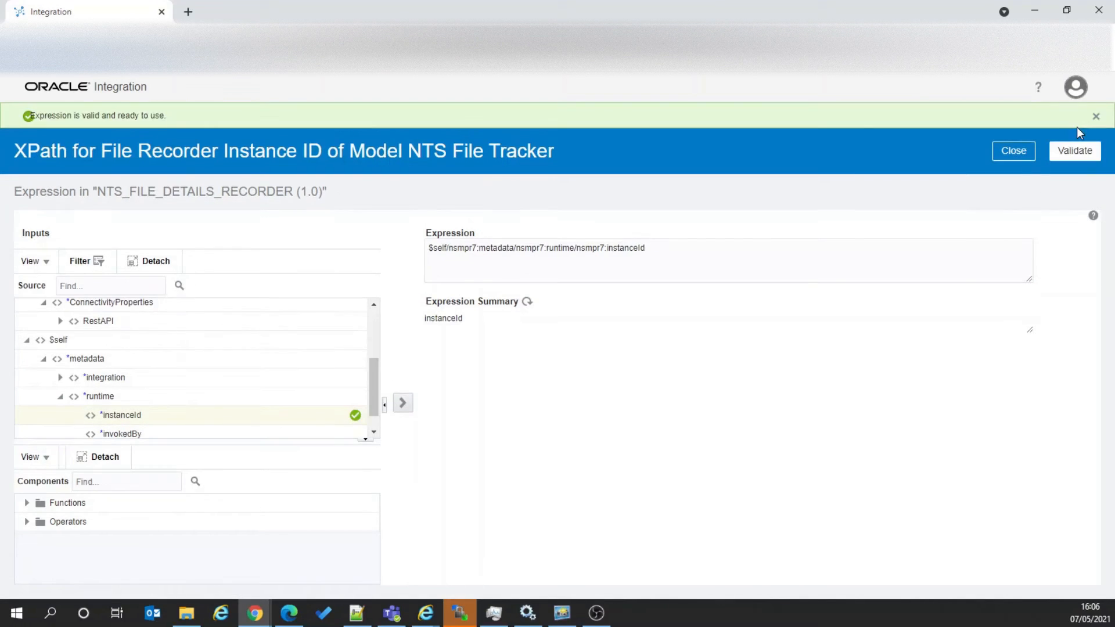
click(1013, 151)
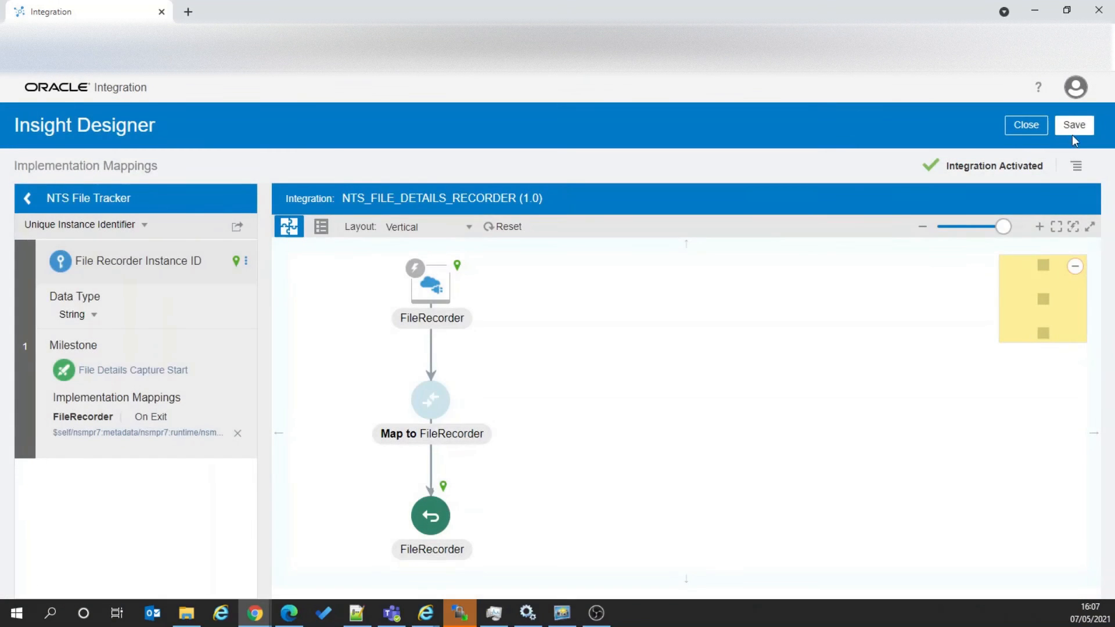
Step: Save the NTS File Tracker implementation mappings and exit the Insight Designer
click(1026, 135)
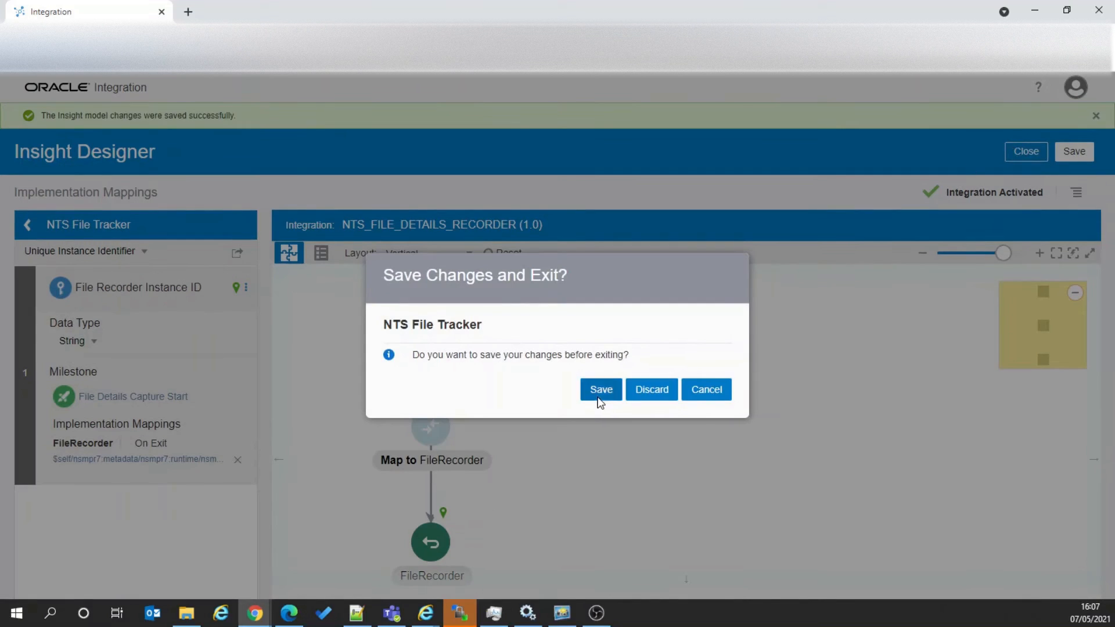
click(601, 390)
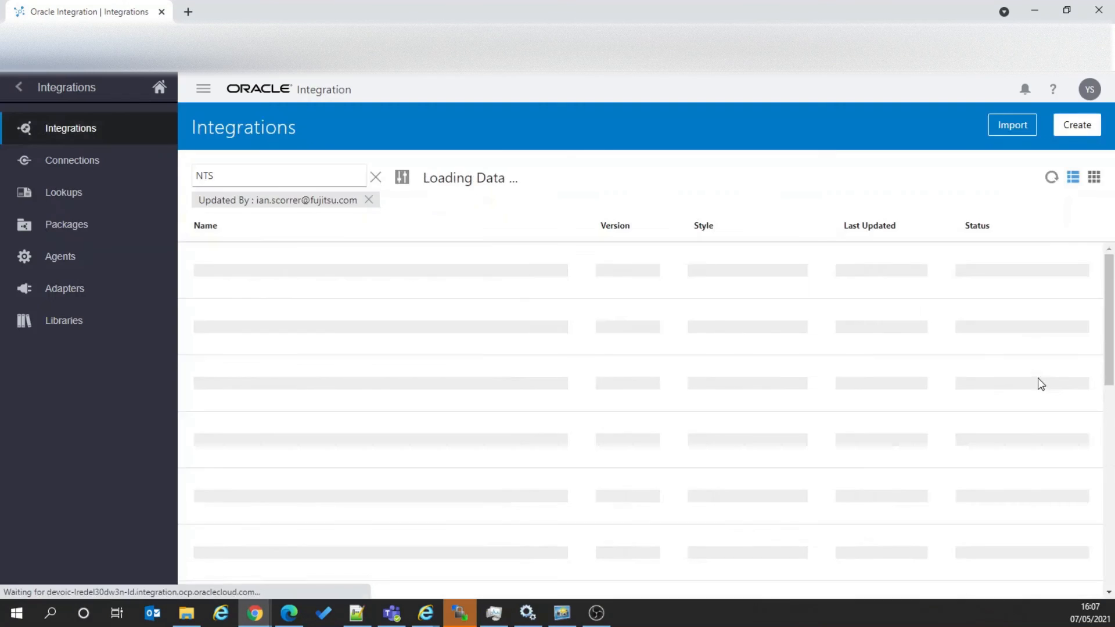
key(alt+Tab)
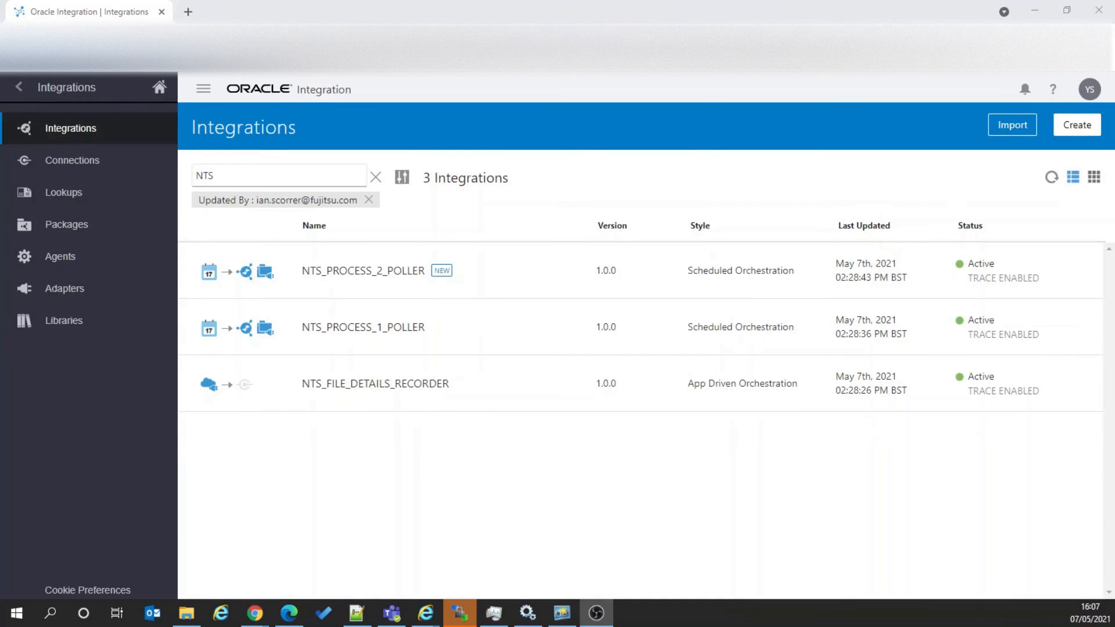
Step: Open the list of Insight models and activate the NTS File Tracker model
click(11, 90)
click(11, 88)
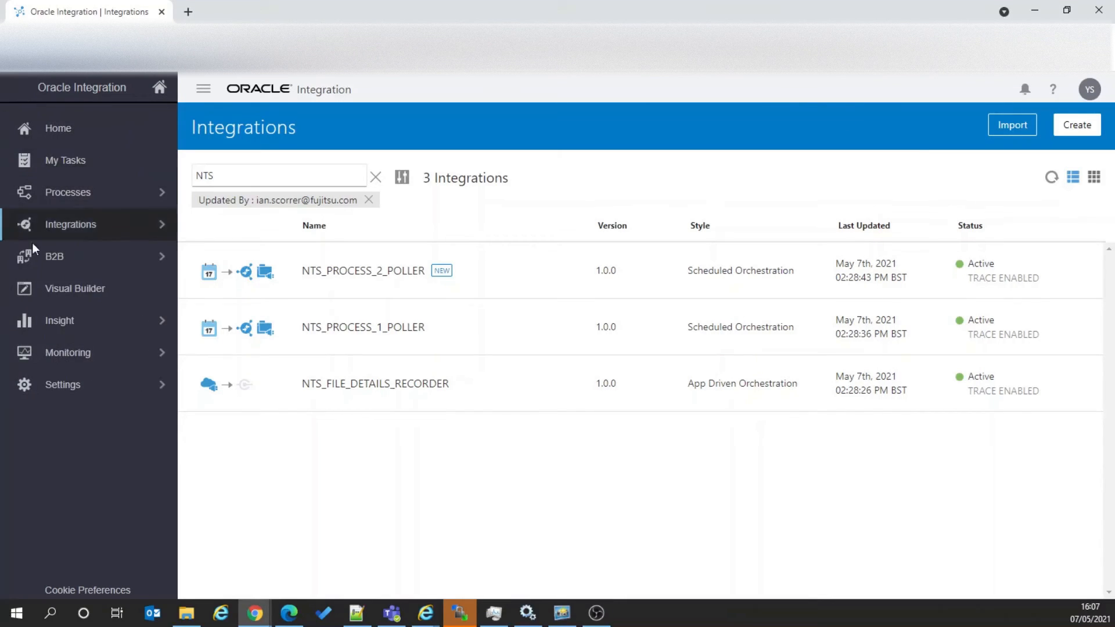
click(67, 323)
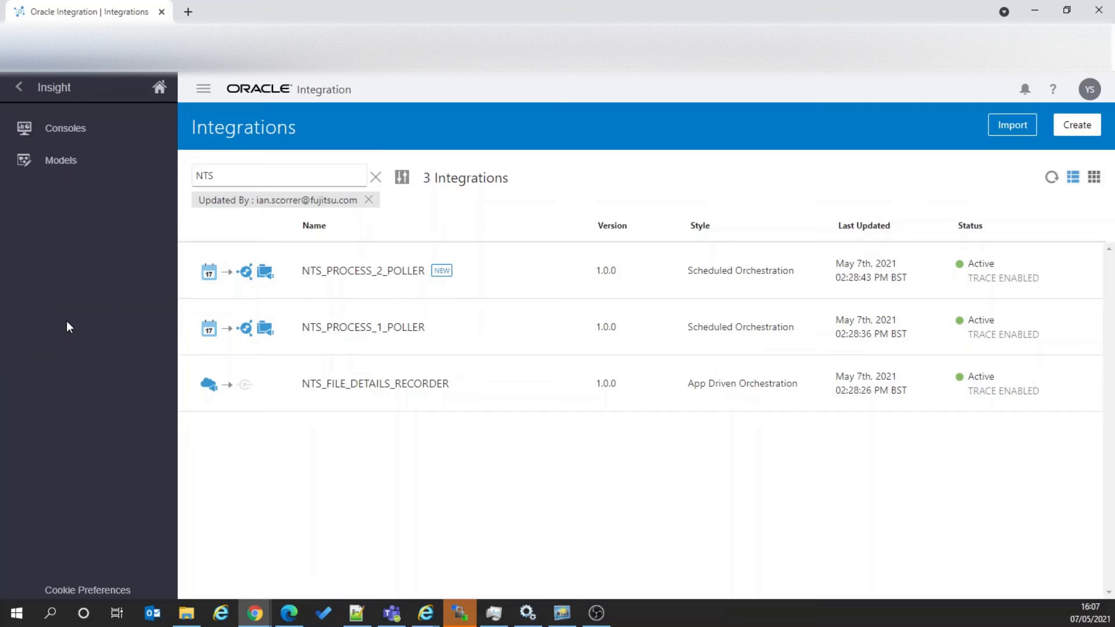
click(49, 162)
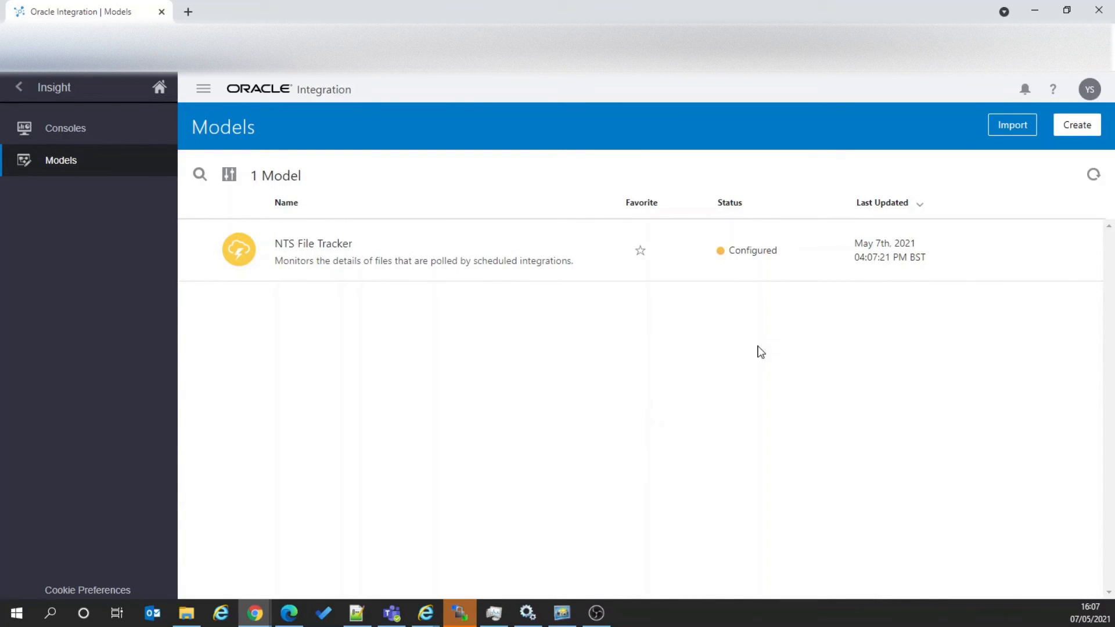
mouse_move(961, 269)
click(968, 250)
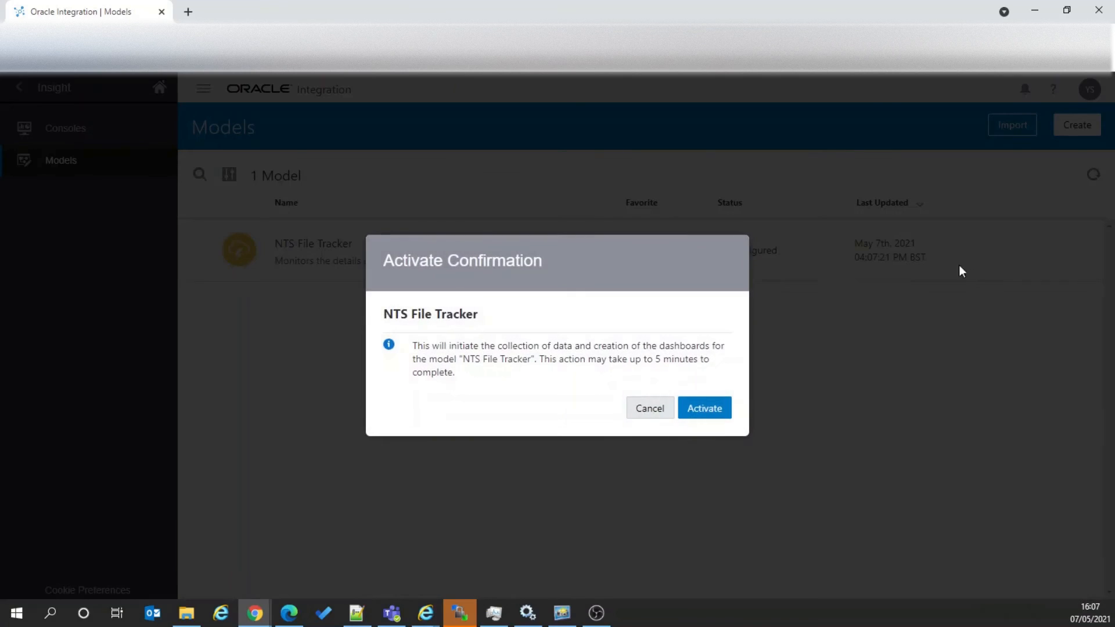
click(718, 410)
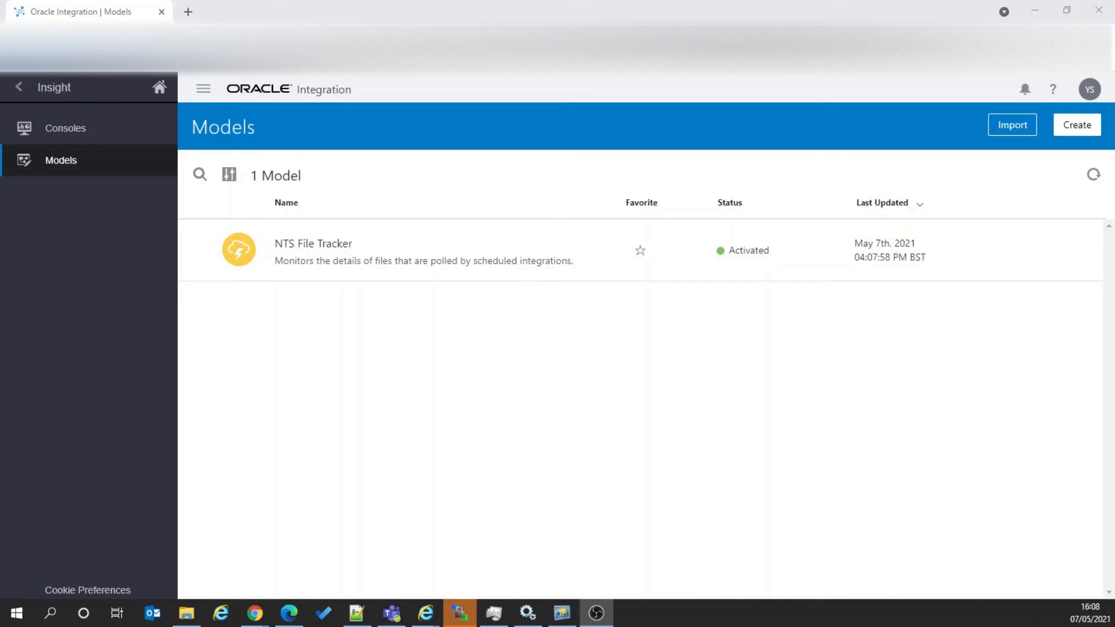
Step: Open the list of integrations and submit an ad hoc run of NTS_PROCESS_1_POLLER
click(16, 89)
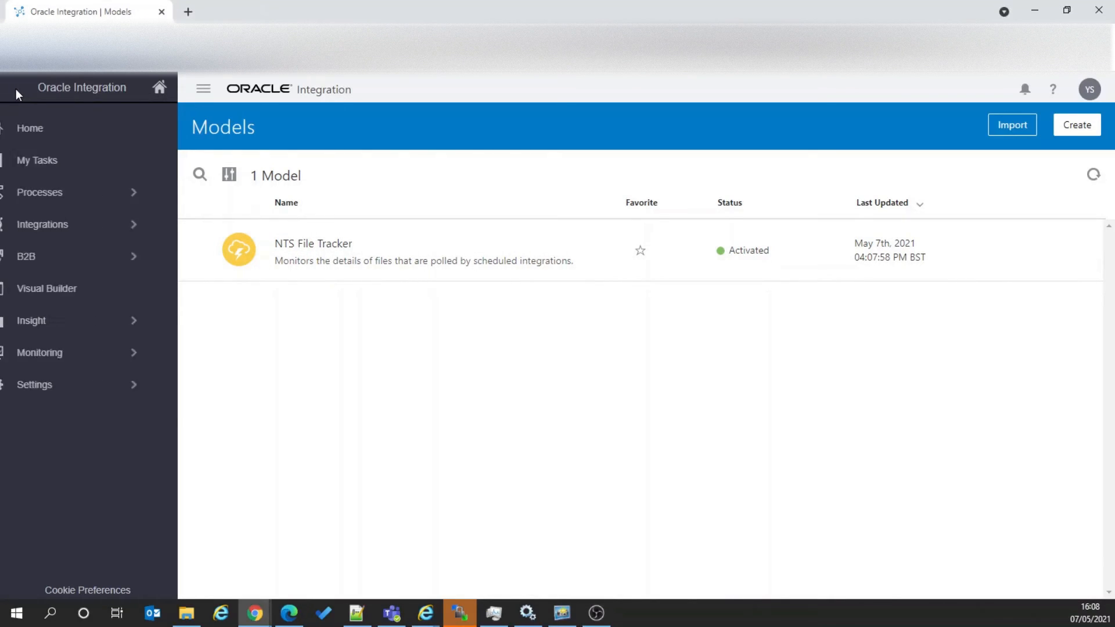
click(77, 230)
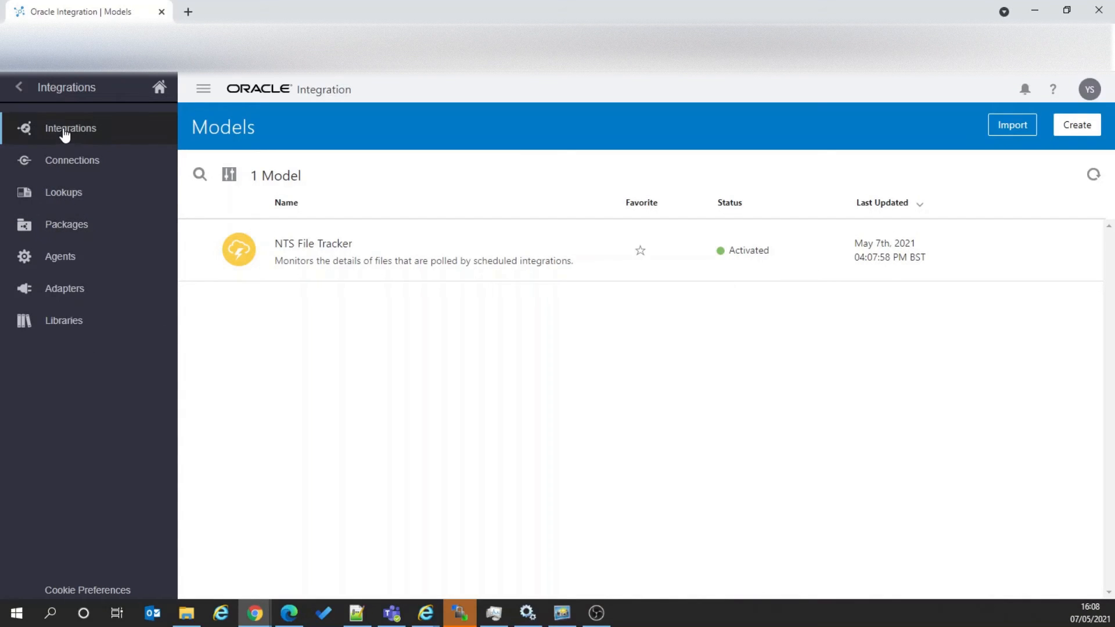
click(65, 133)
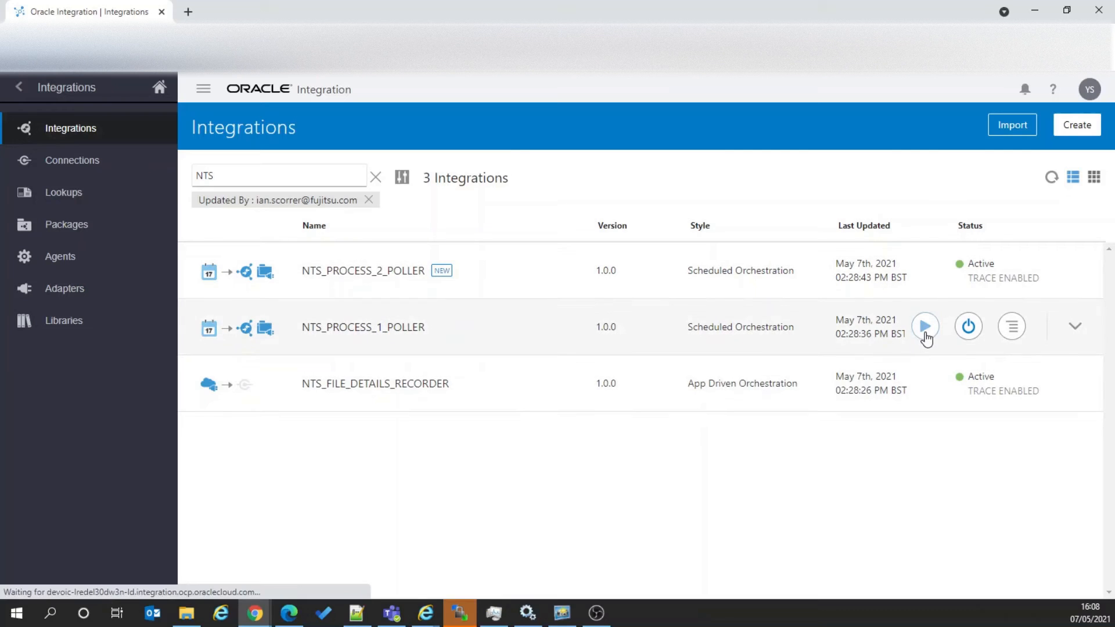
mouse_move(923, 330)
click(769, 408)
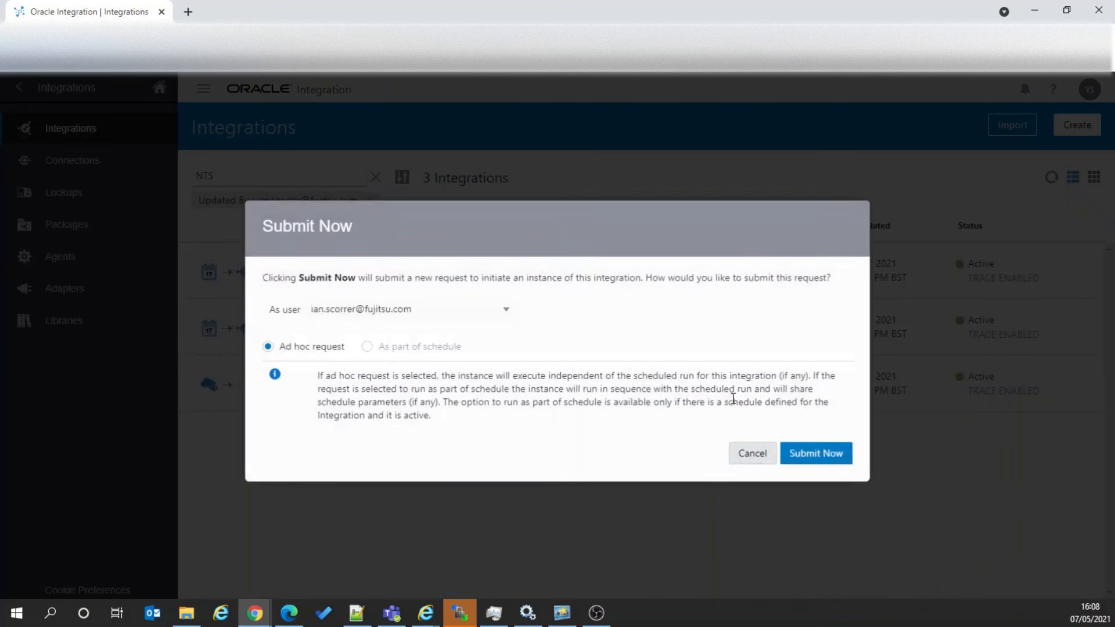
click(821, 454)
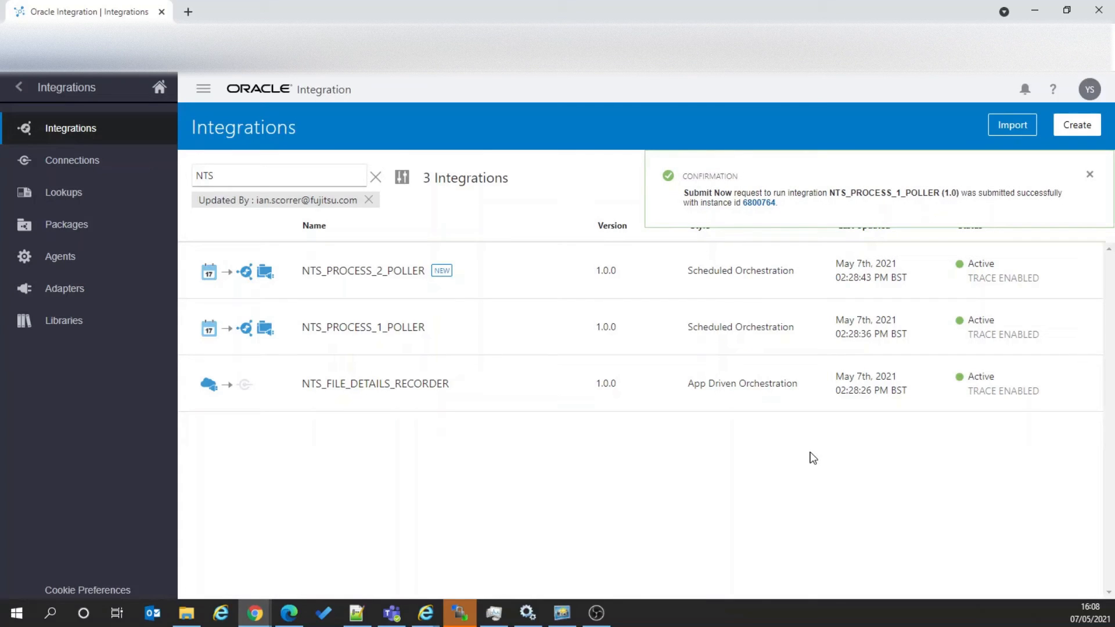
Step: Open the NTS File Tracker console in Insight and examine the File Details Capture Start and End milestone counts
click(17, 88)
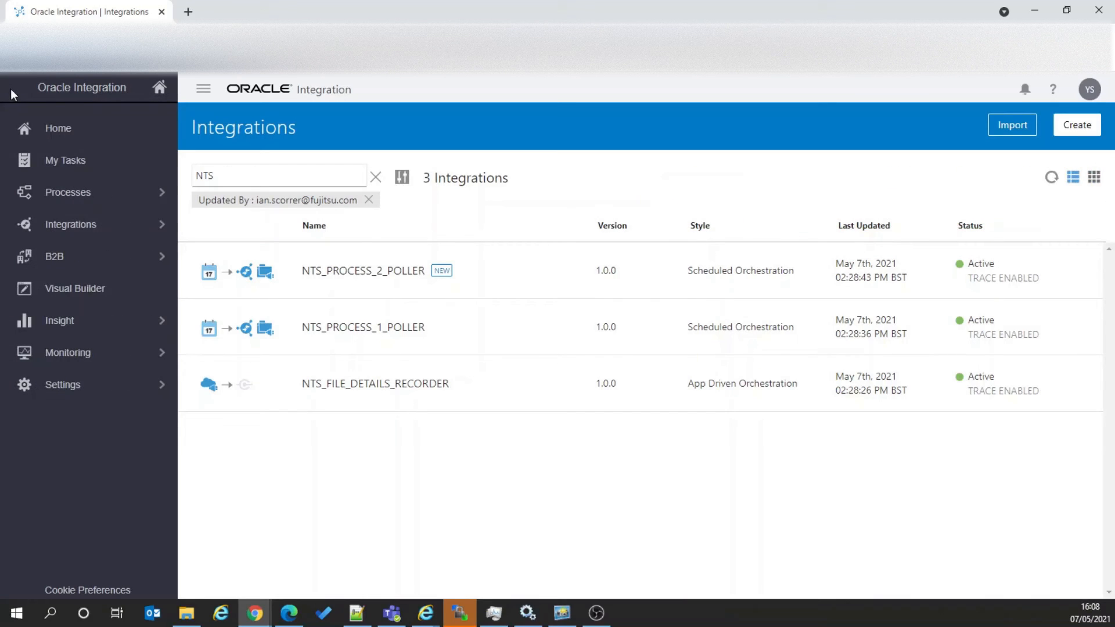
click(86, 320)
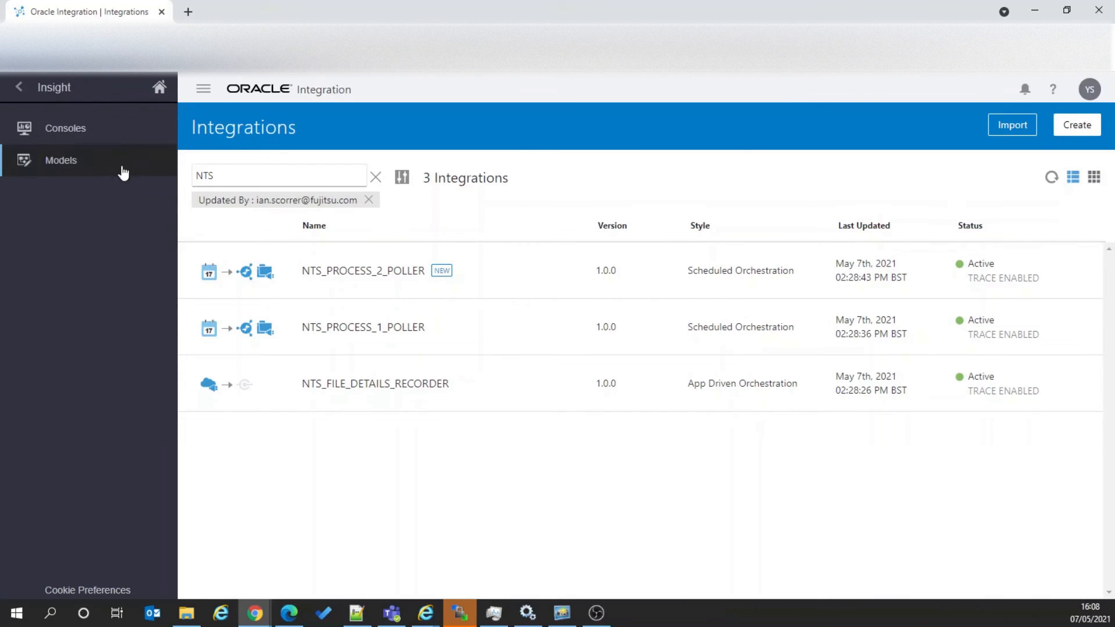
click(97, 138)
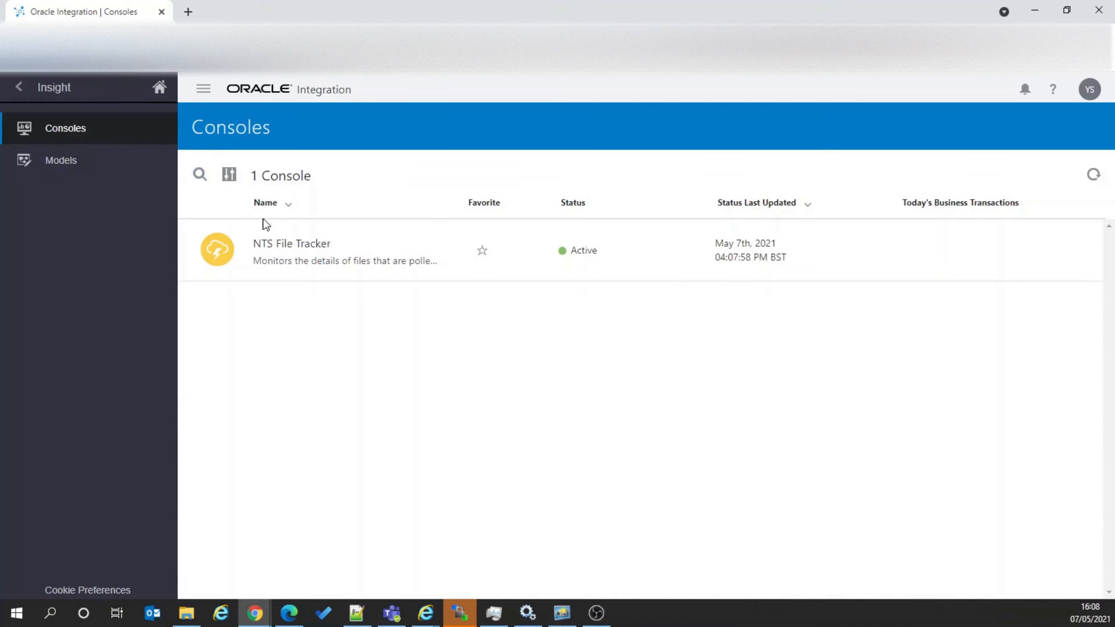
click(279, 243)
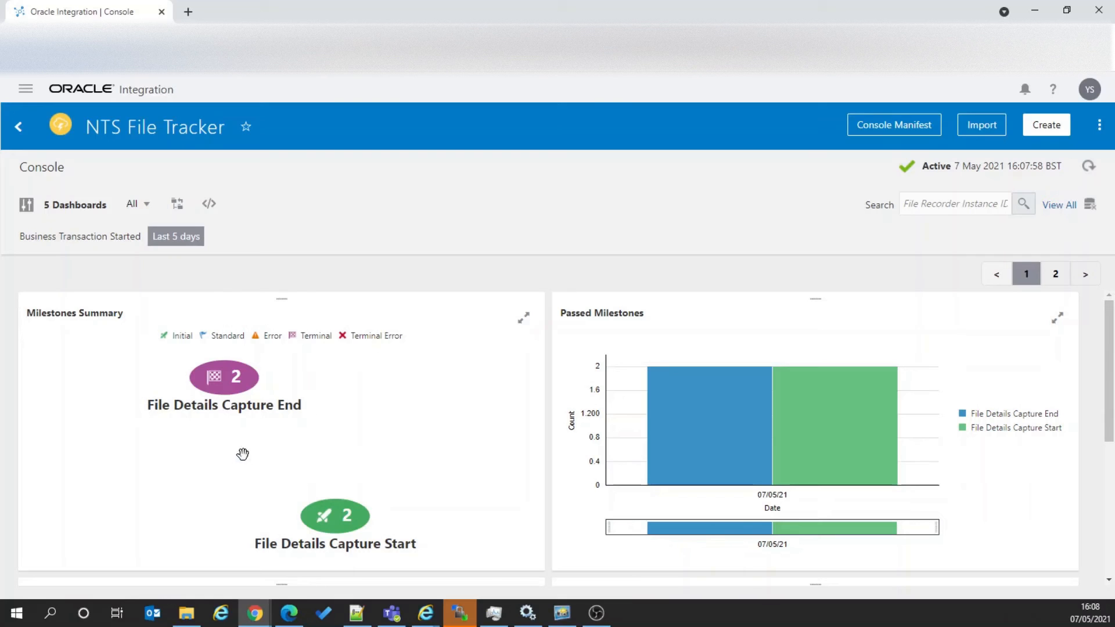
mouse_move(213, 391)
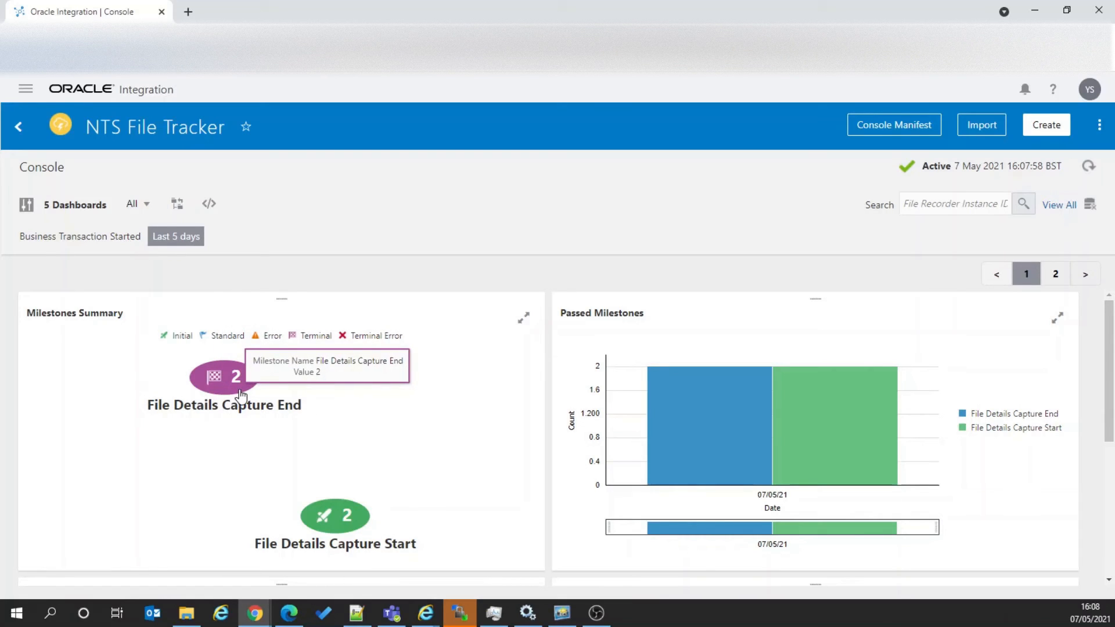
mouse_move(354, 521)
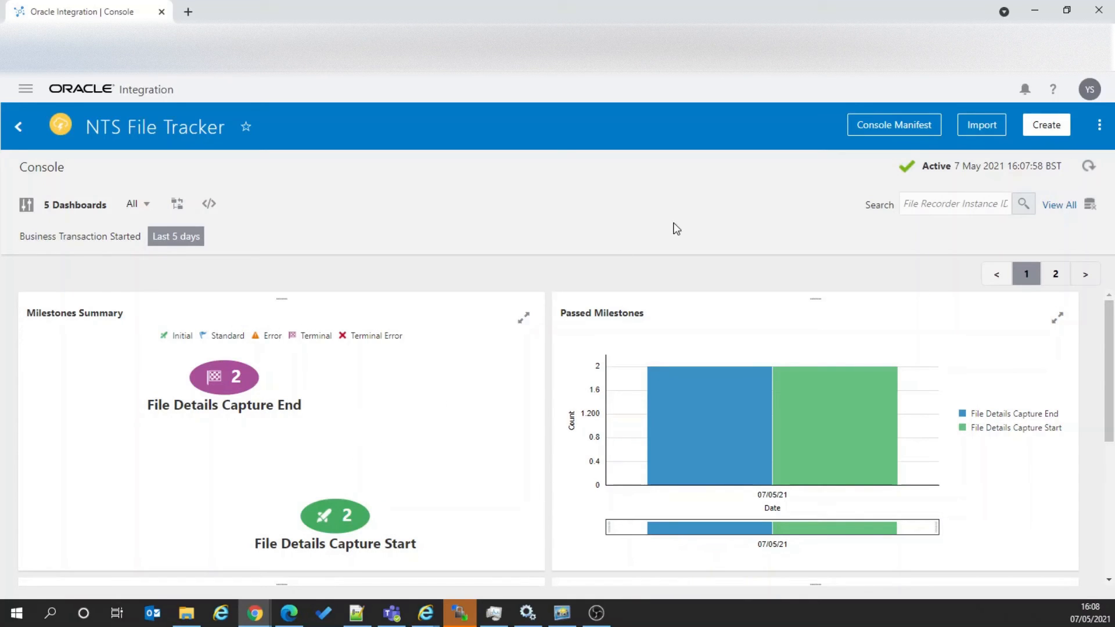
Step: View all NTS File Tracker business transactions and filter them by the File Name indicator apple
click(1067, 206)
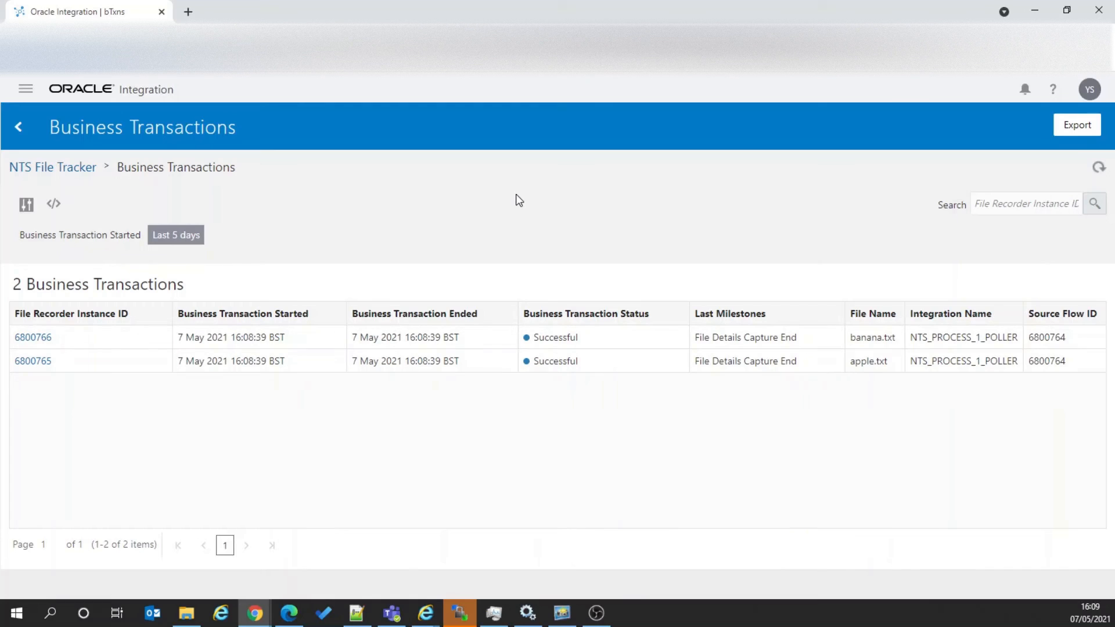
click(26, 205)
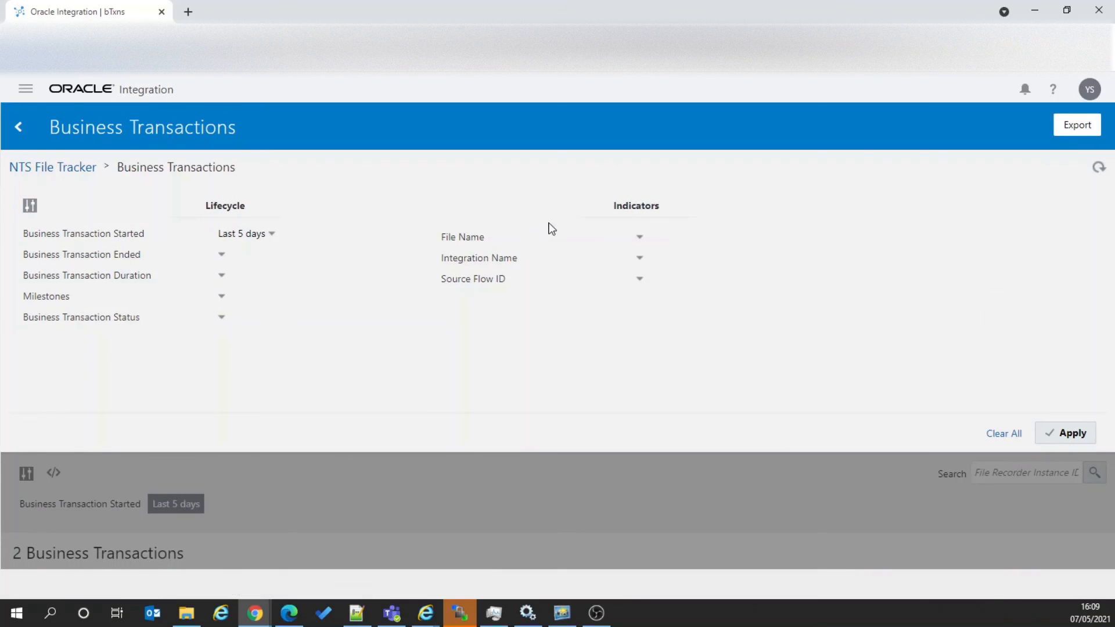
click(641, 240)
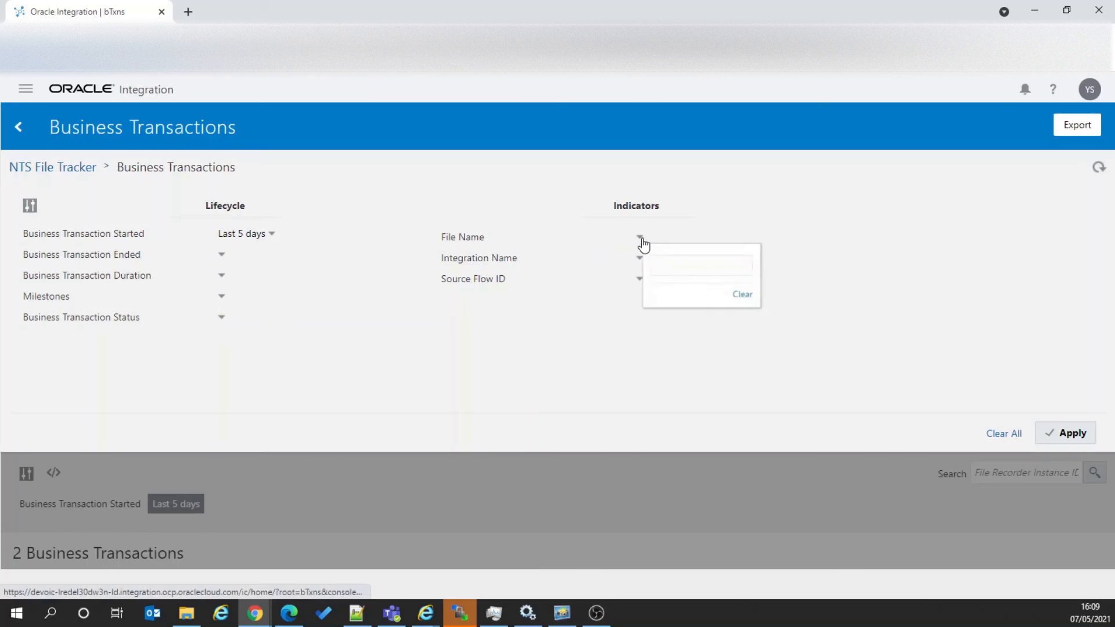
click(671, 267)
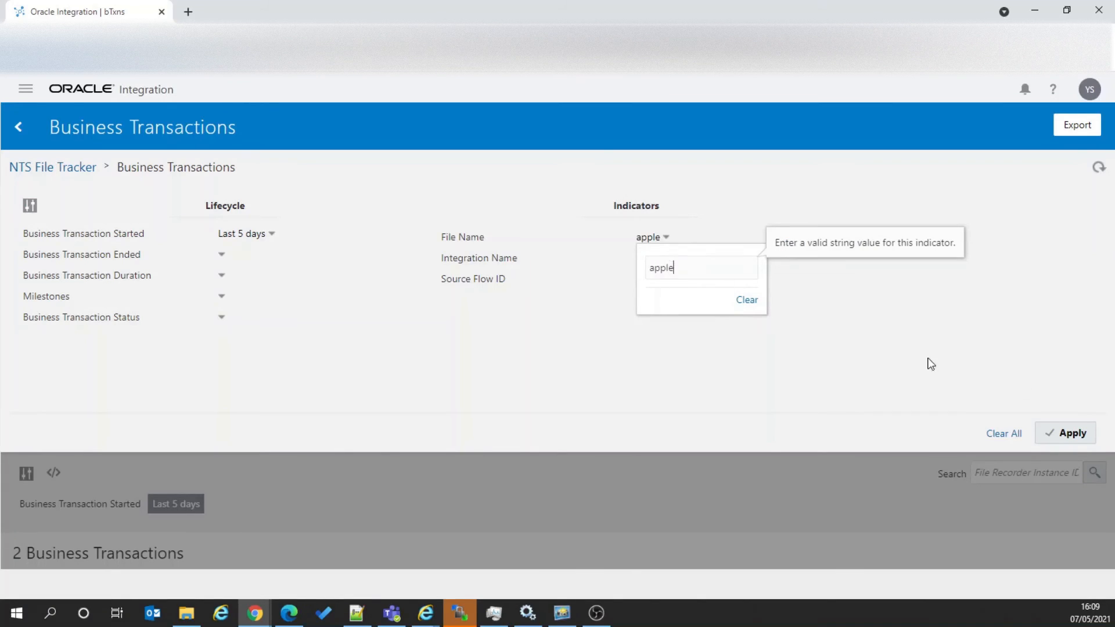
click(1066, 433)
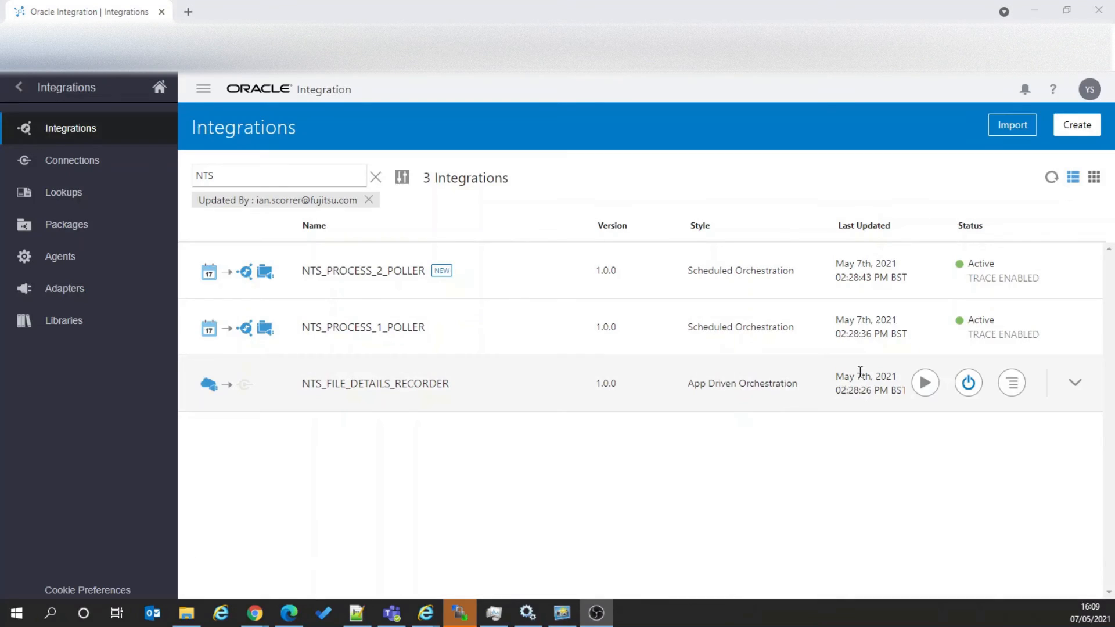
Step: Submit ad hoc runs of the NTS_PROCESS_1_POLLER and NTS_PROCESS_2_POLLER integrations
click(926, 327)
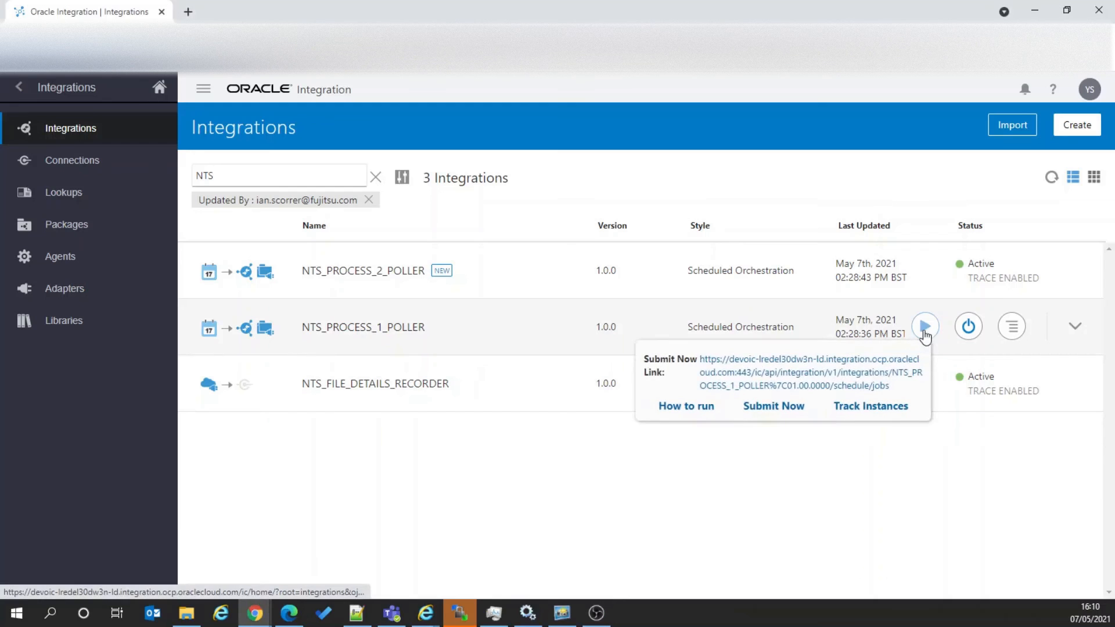
click(768, 408)
click(819, 455)
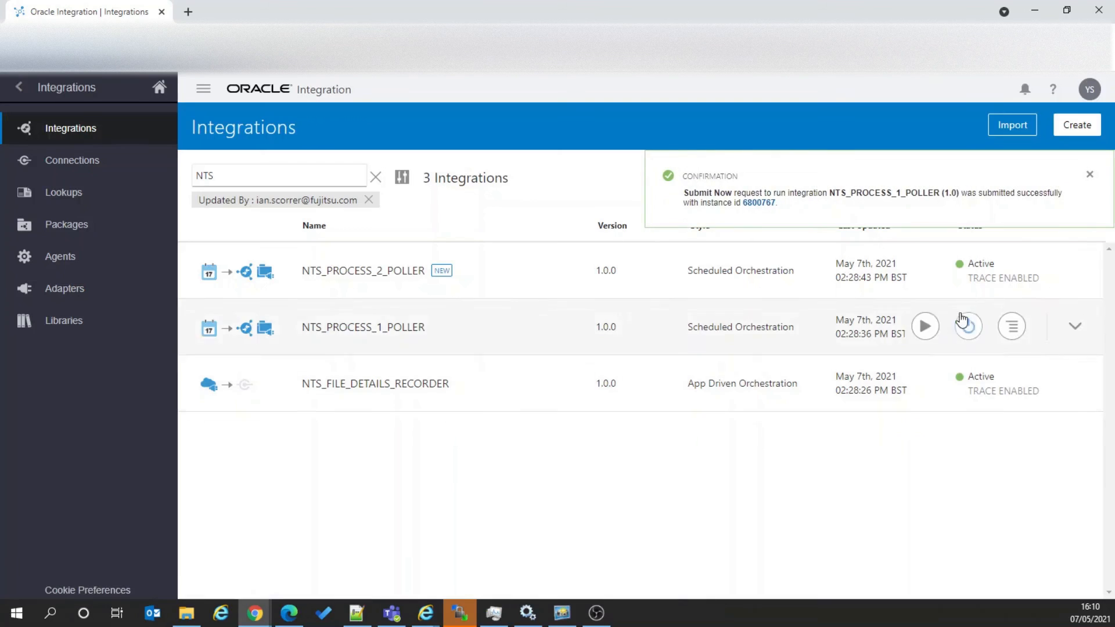
click(925, 271)
click(789, 343)
click(813, 455)
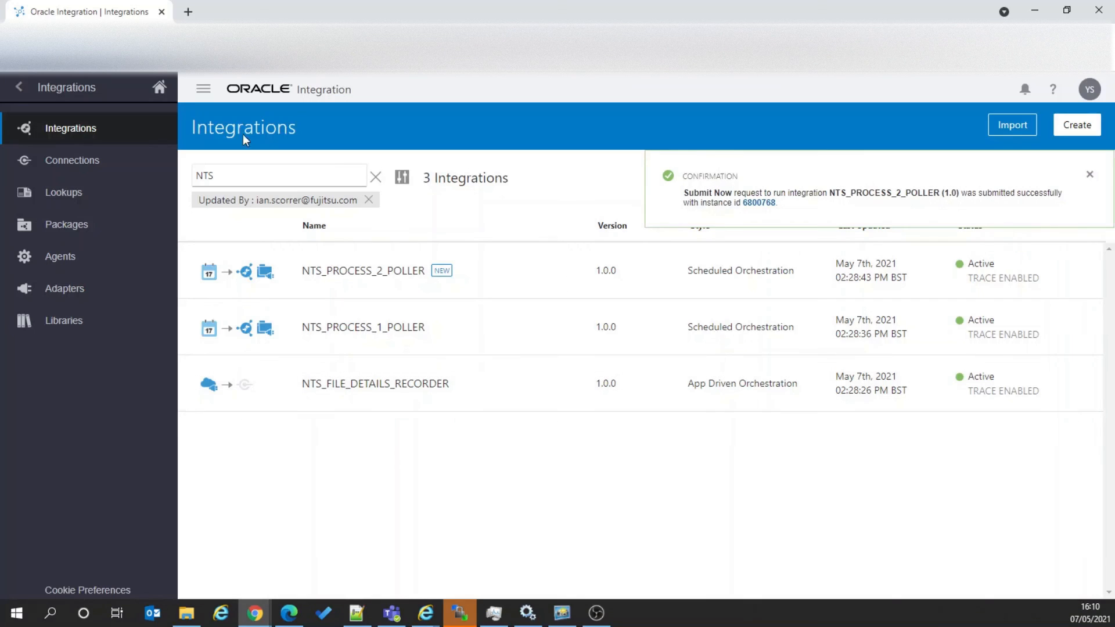
Step: Open the NTS File Tracker console in Insight and refresh its dashboards
click(19, 89)
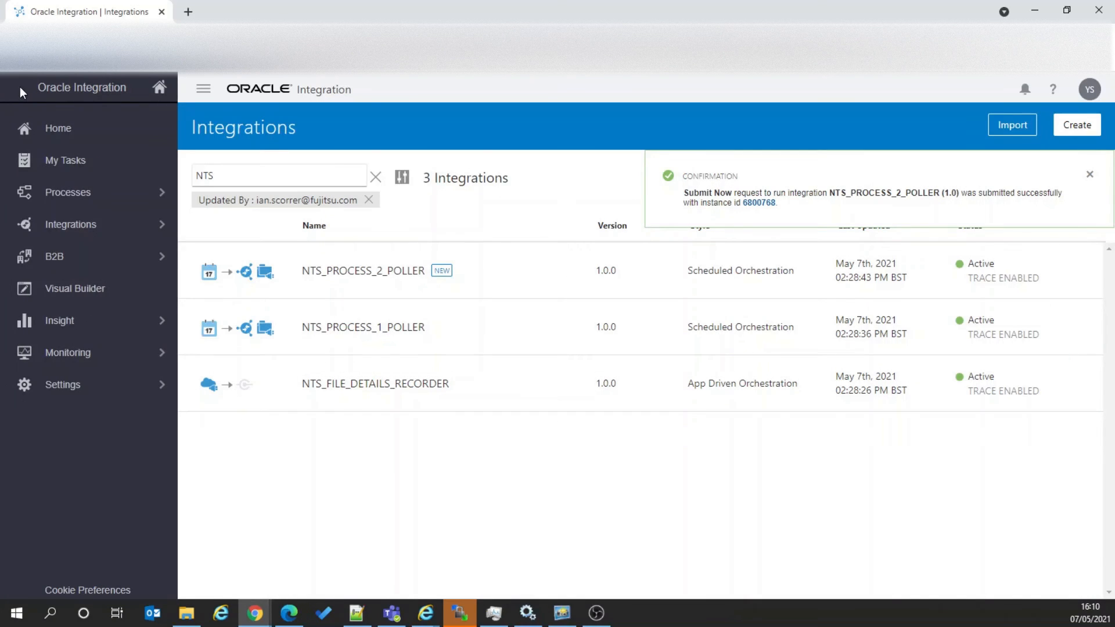
click(67, 318)
click(62, 132)
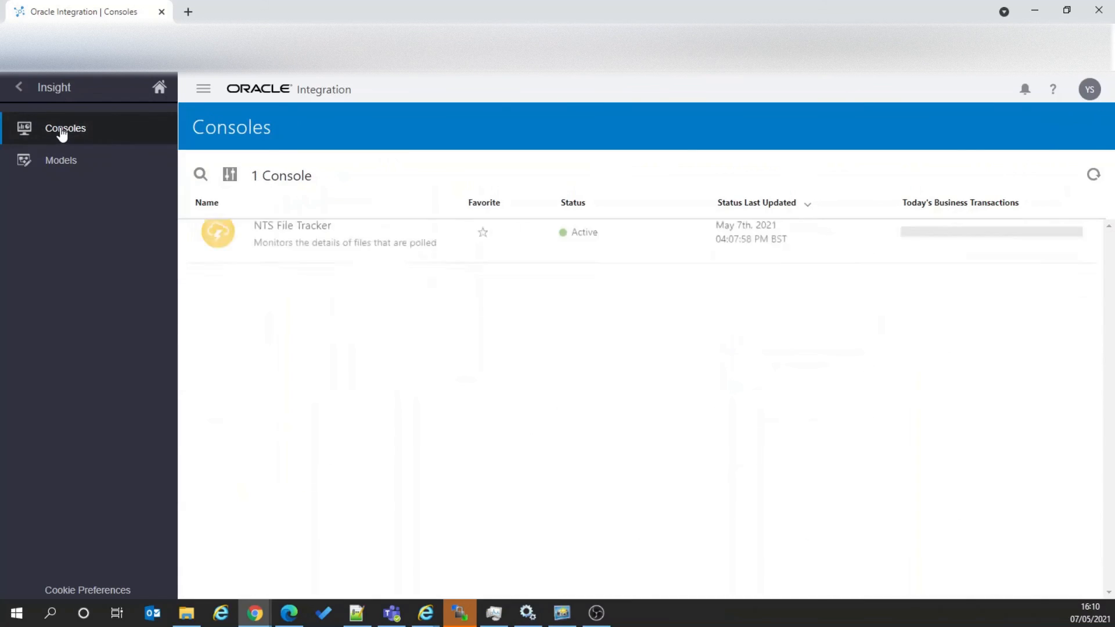
click(313, 243)
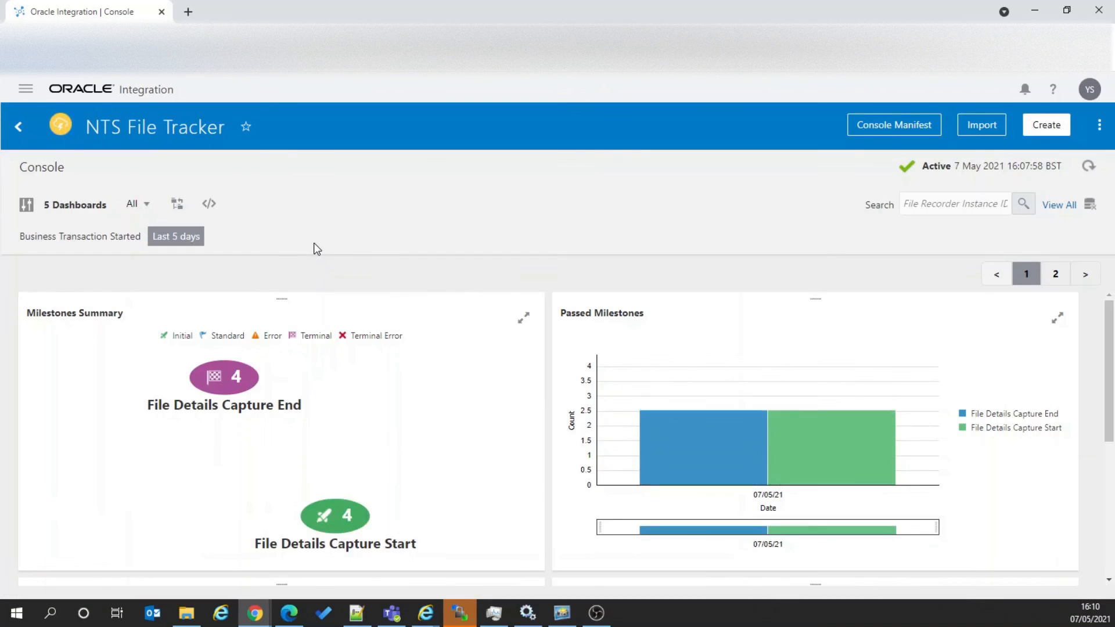
click(1090, 169)
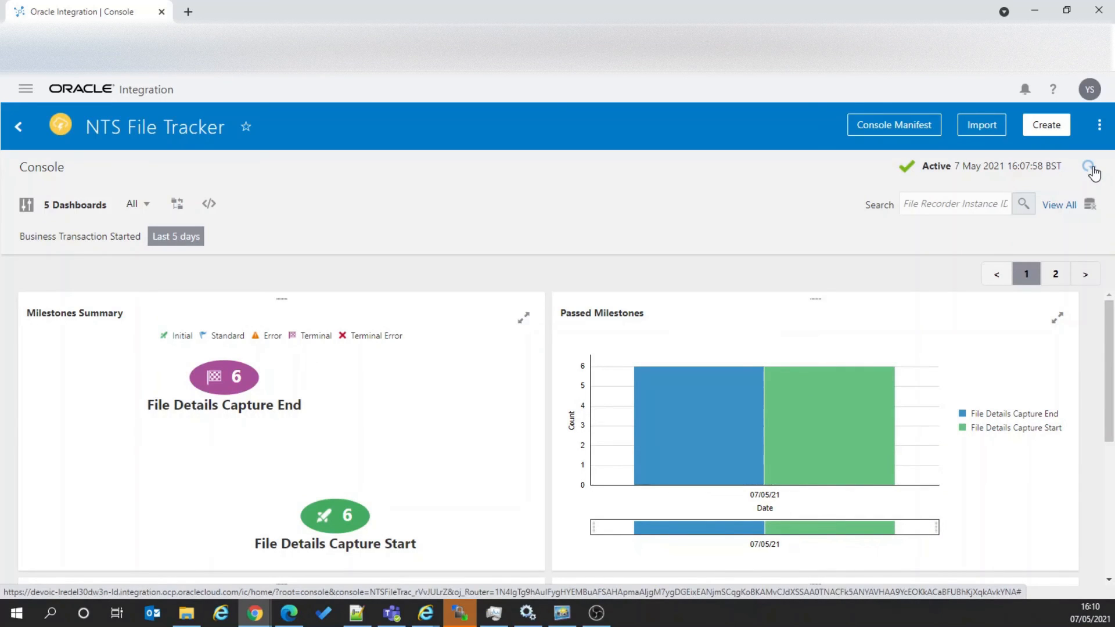
Step: View all business transactions of the console and apply a File Name filter of apple
click(1059, 206)
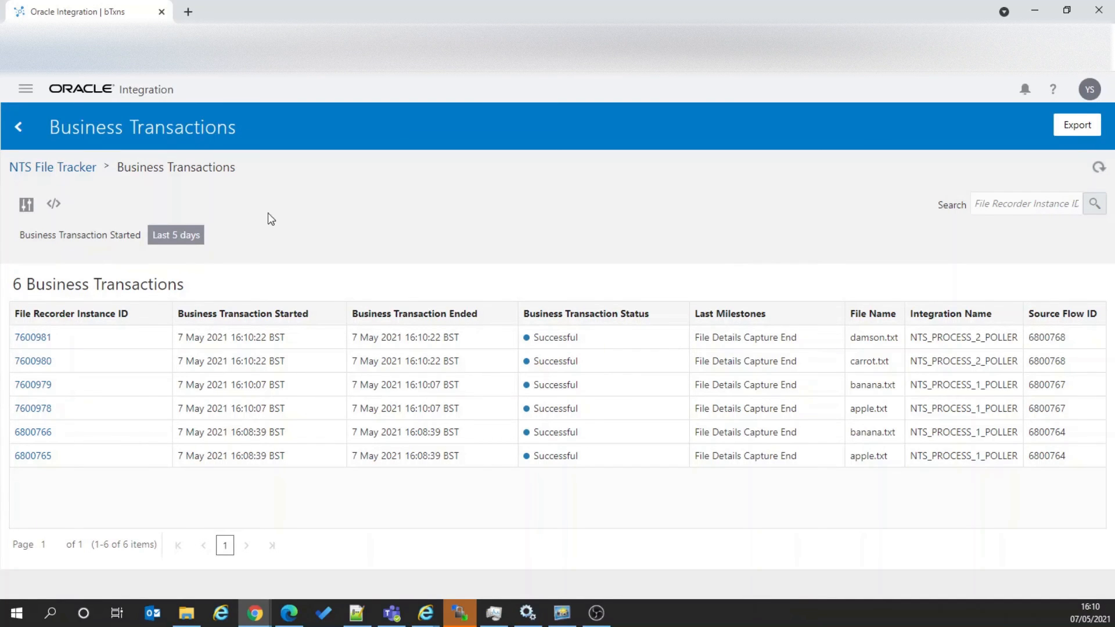
click(28, 205)
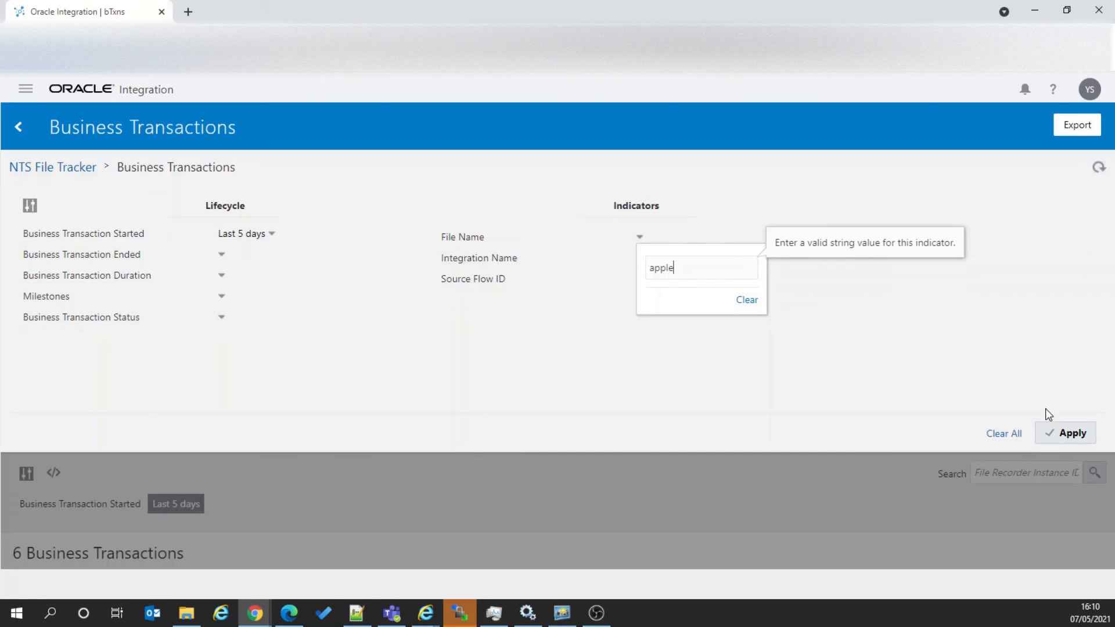
click(1068, 434)
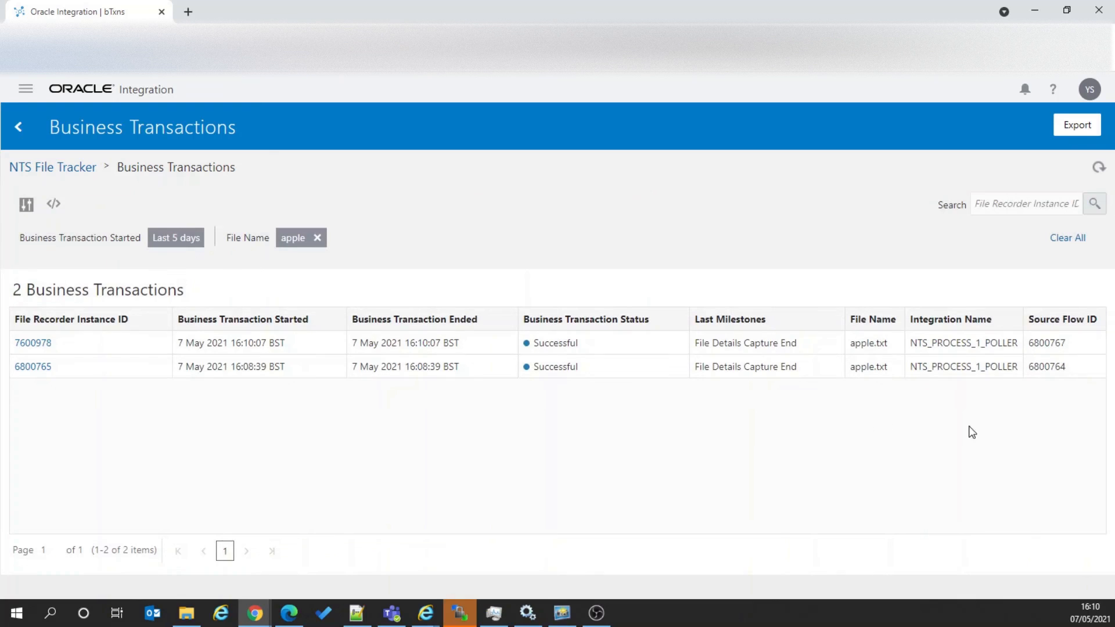
Step: Remove the File Name filter and filter the business transactions by Integration Name containing 1
click(317, 238)
click(26, 205)
click(639, 258)
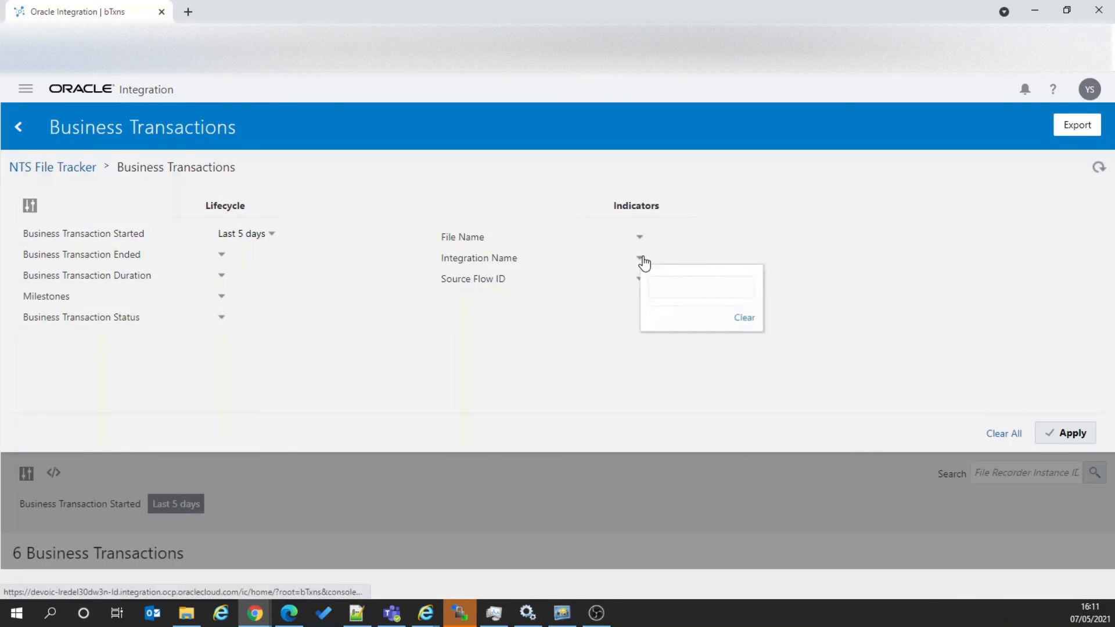
click(1059, 430)
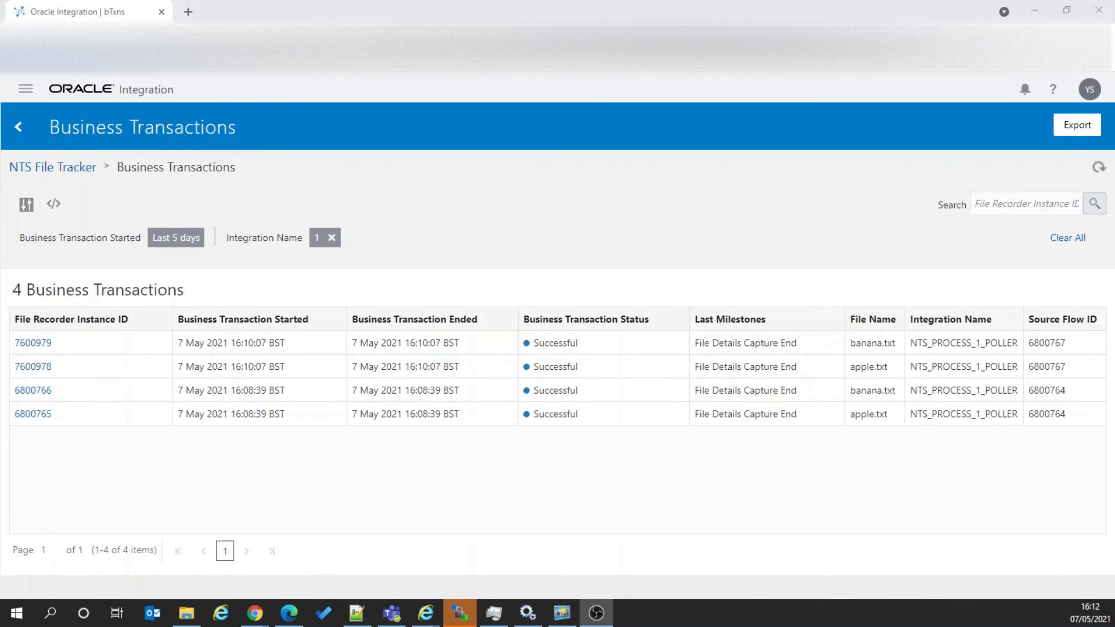
Step: Copy the Source Flow ID of the most recent banana.txt transaction
click(1054, 345)
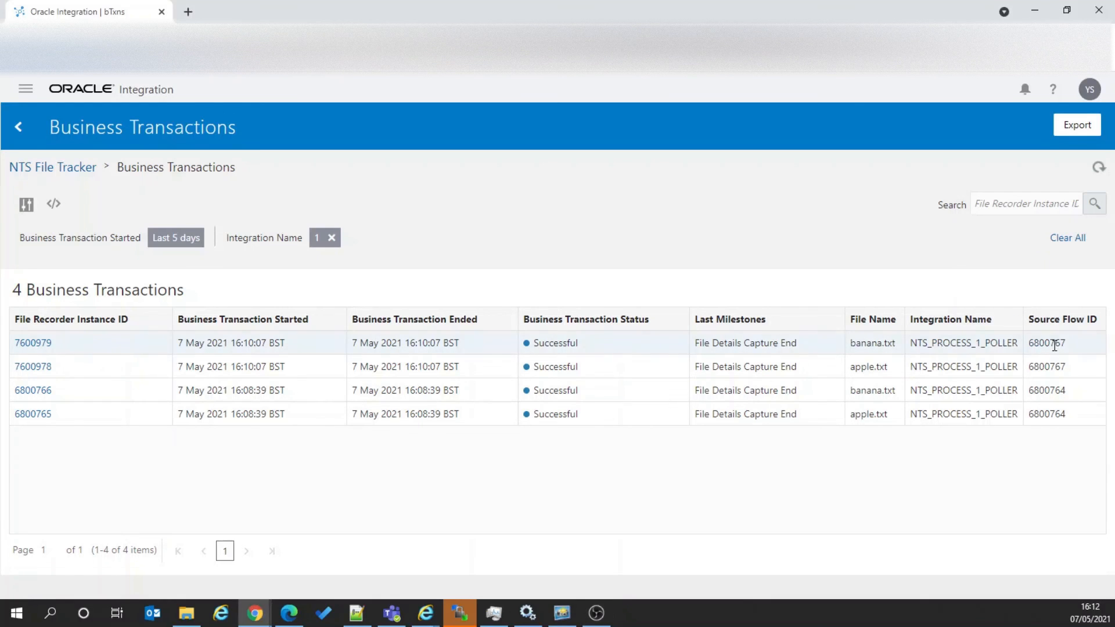
double_click(1053, 344)
key(ctrl+c)
Step: Leave the Insight console and open the instance tracking page of the integrations monitoring area
click(16, 128)
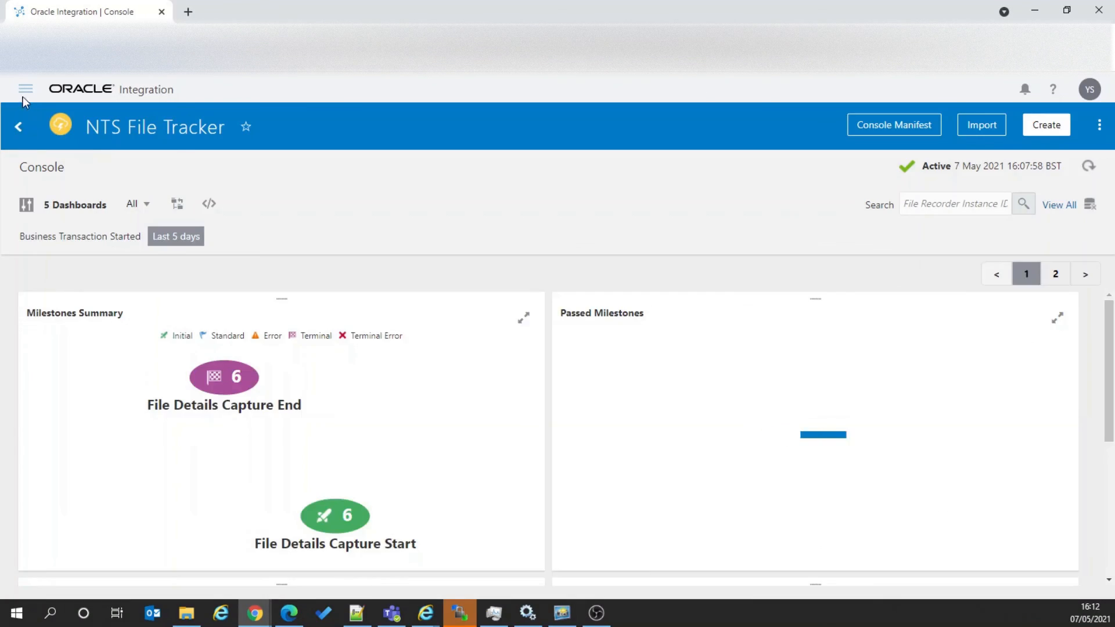
click(19, 125)
click(19, 88)
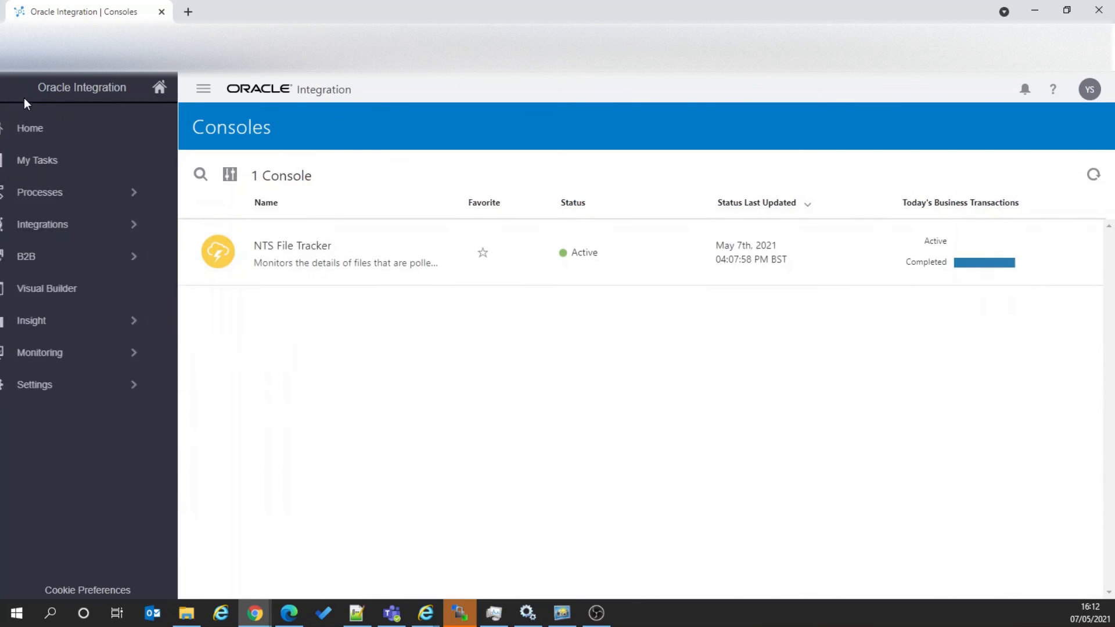
click(75, 351)
click(67, 200)
click(74, 225)
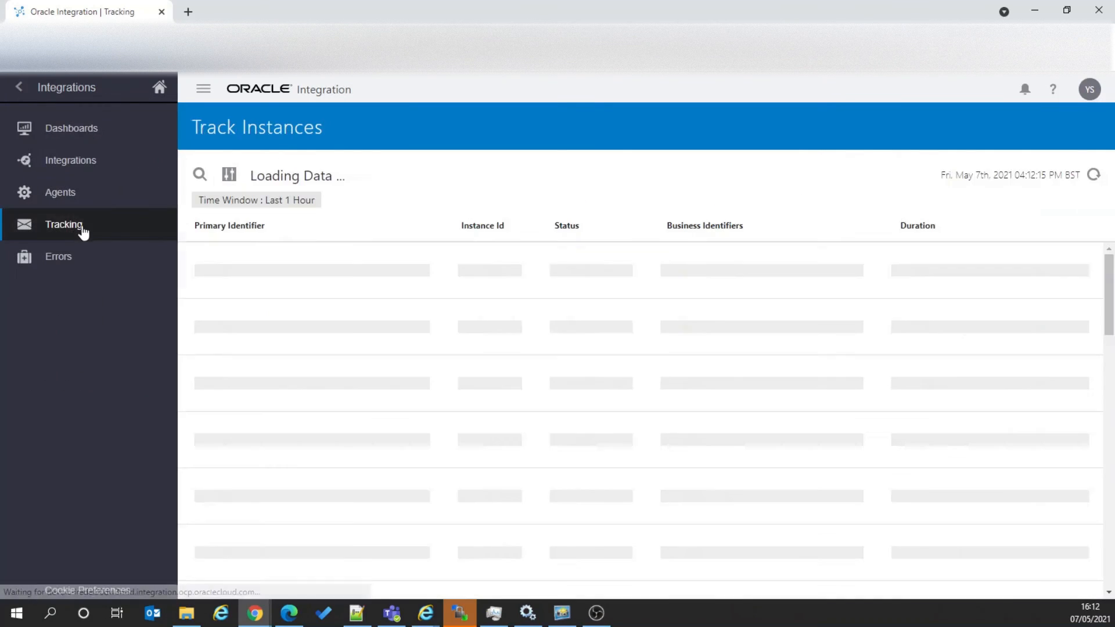
Step: Filter the tracked instances by the copied Instance Id 6800767 and open the NTS_PROCESS_1_POLLER instance
click(229, 176)
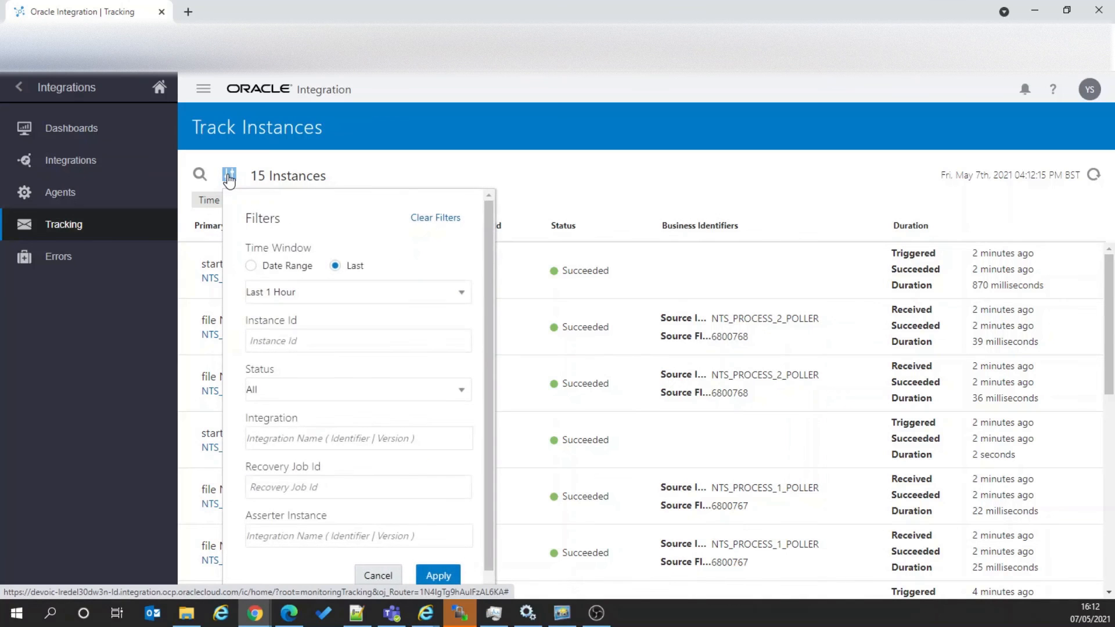
click(302, 343)
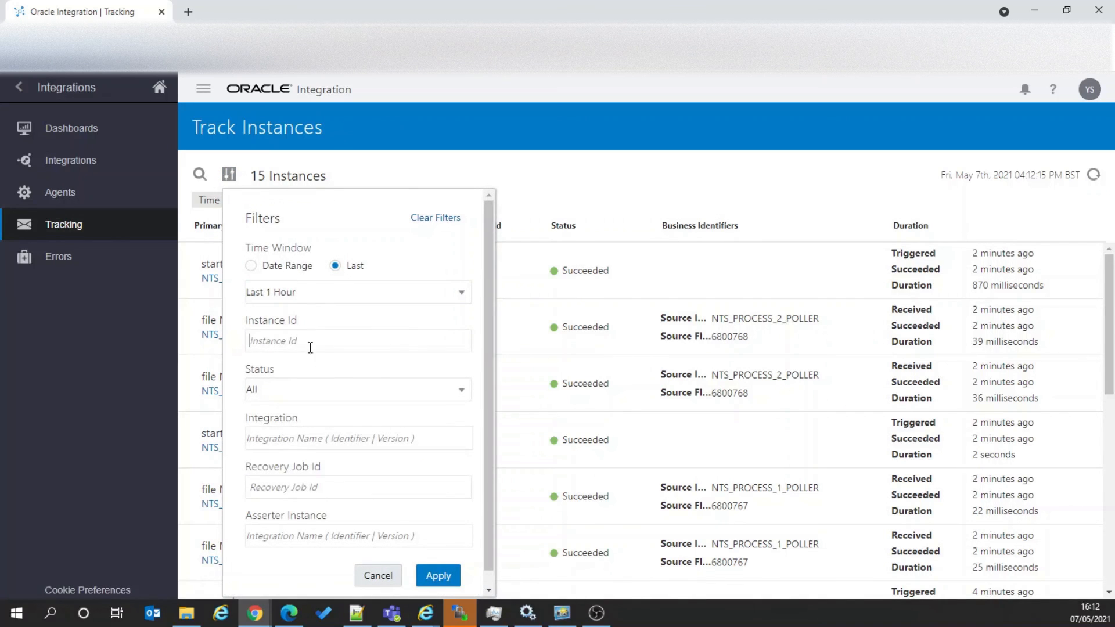
key(ctrl+v)
click(439, 576)
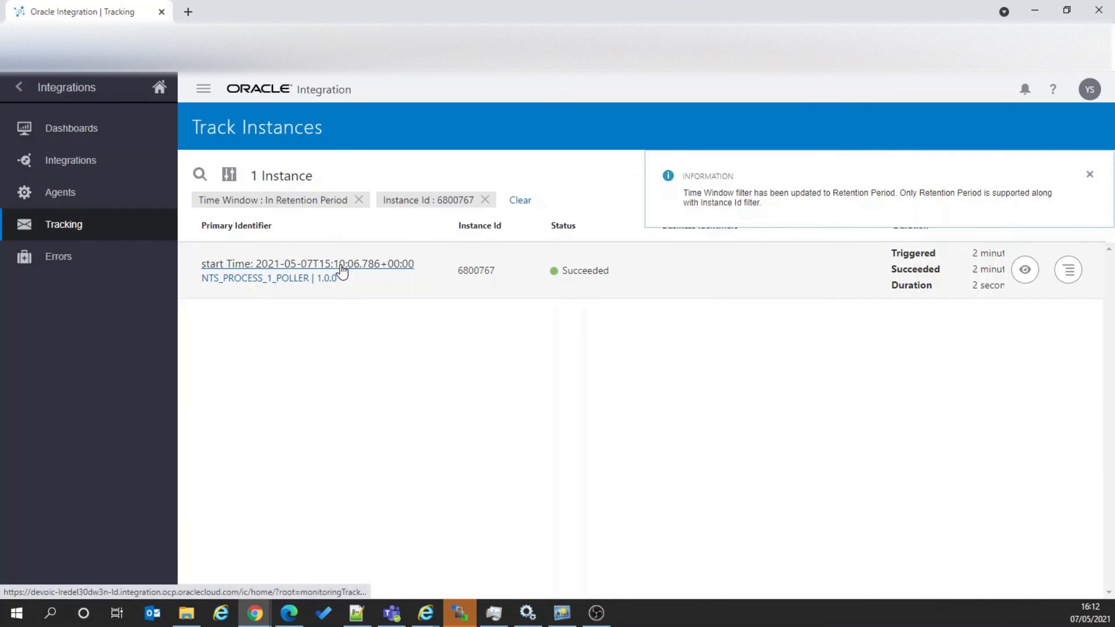
click(341, 266)
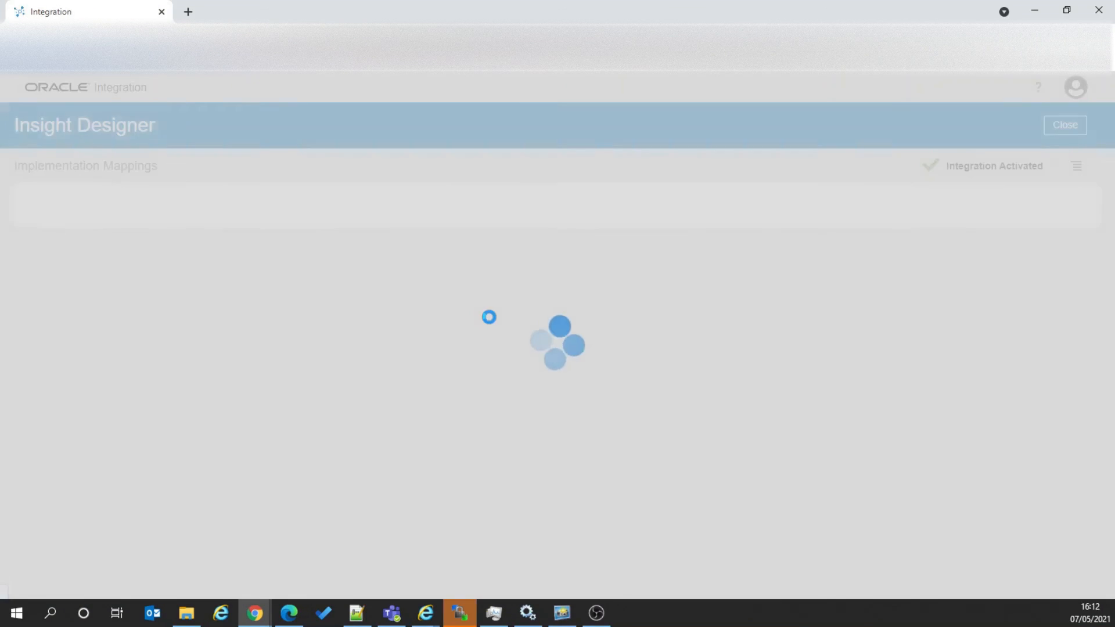